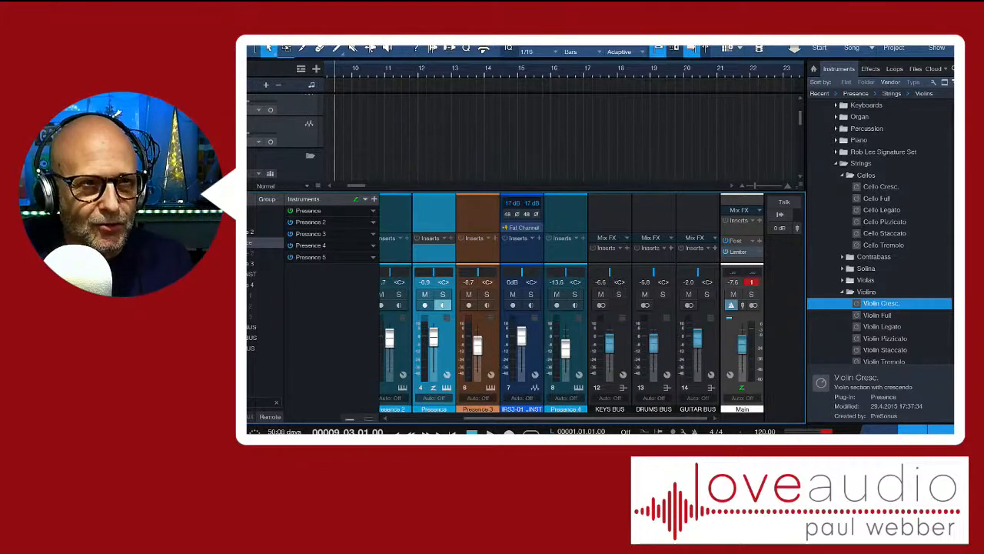
Hide the browser and the mixer, and play the drum parts from beat 3 of bar 1
key(F5)
key(F3)
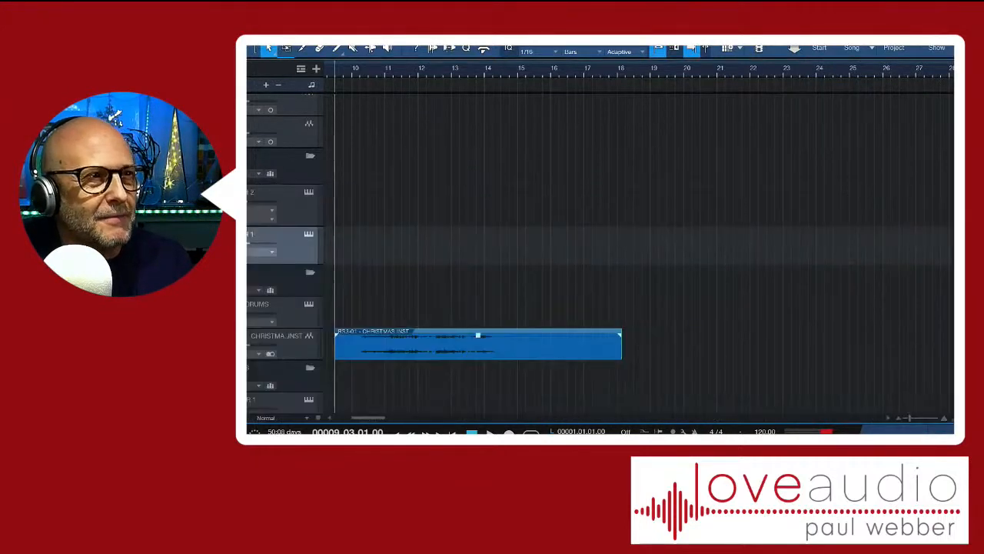
scroll(638, 238, left, 5)
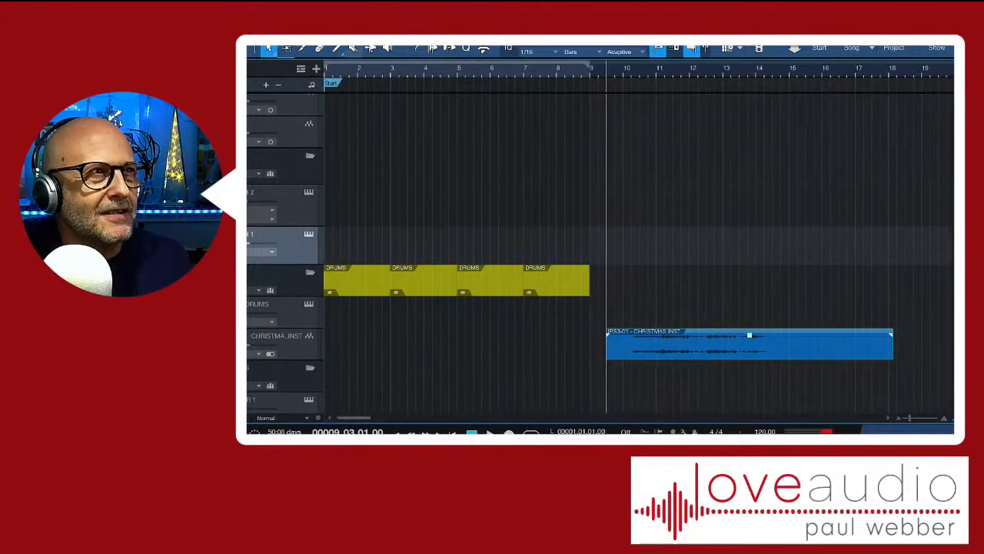
click(341, 69)
key(space)
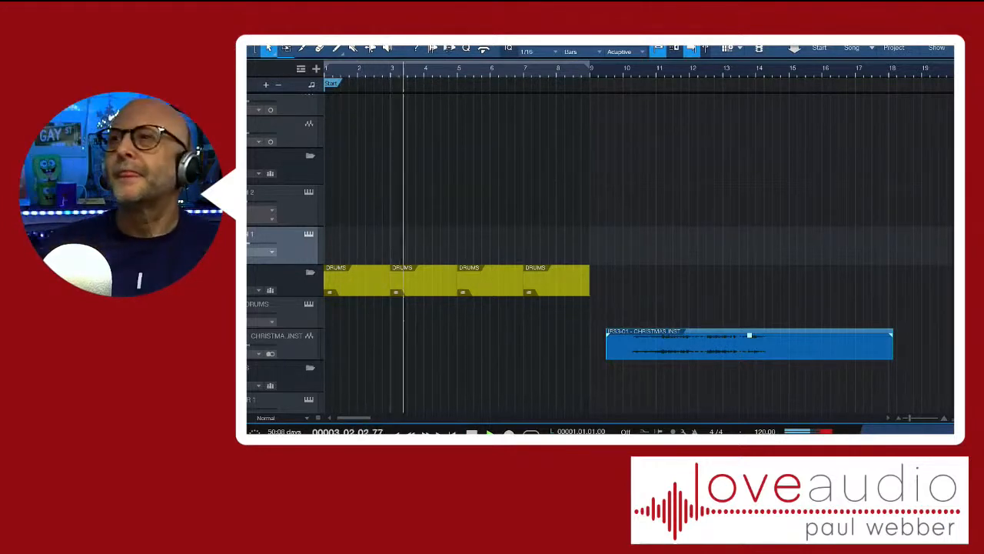
key(space)
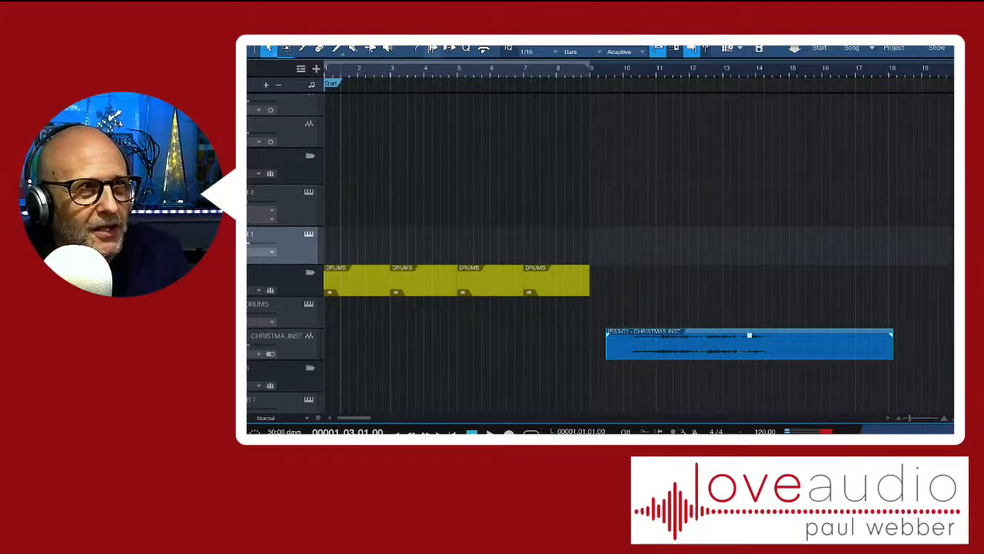
Play the CHRISTMAS INST audio clip twice from beat 3 of bar 9
click(623, 71)
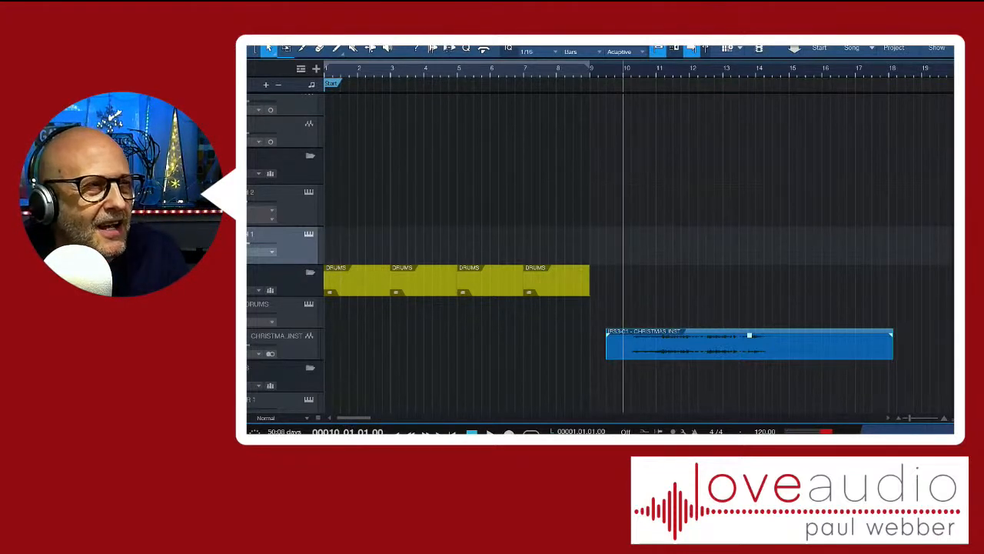
scroll(599, 254, down, 2)
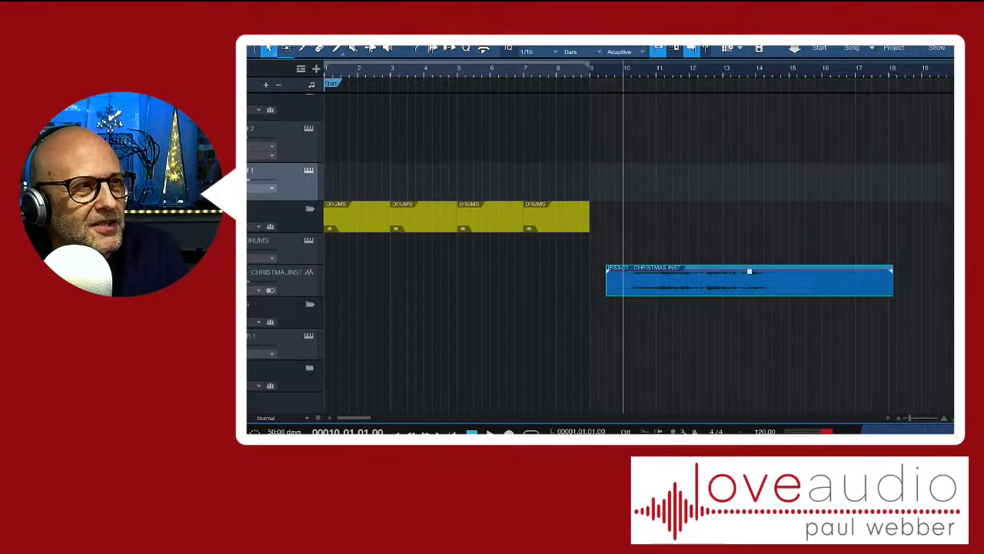
scroll(600, 254, up, 3)
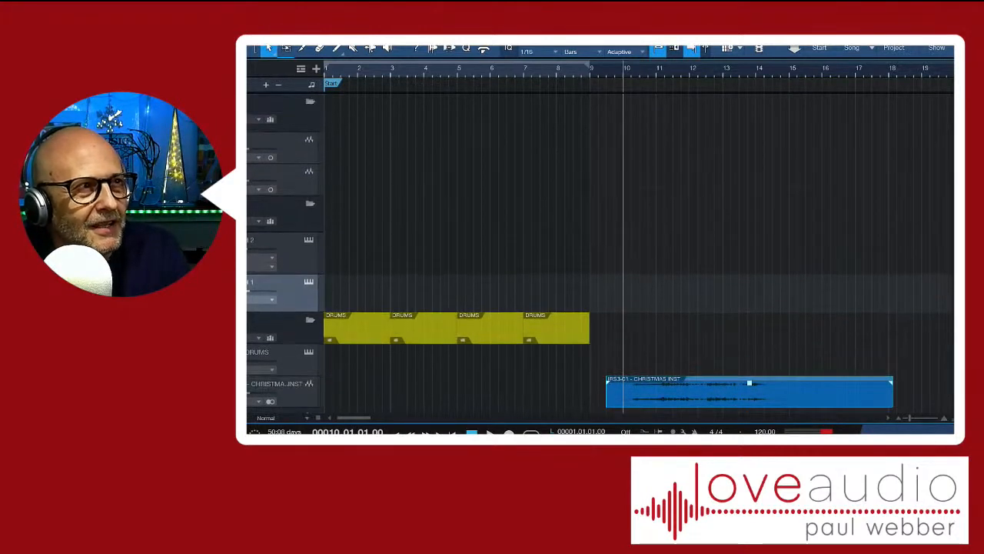
scroll(600, 254, down, 2)
scroll(599, 254, down, 2)
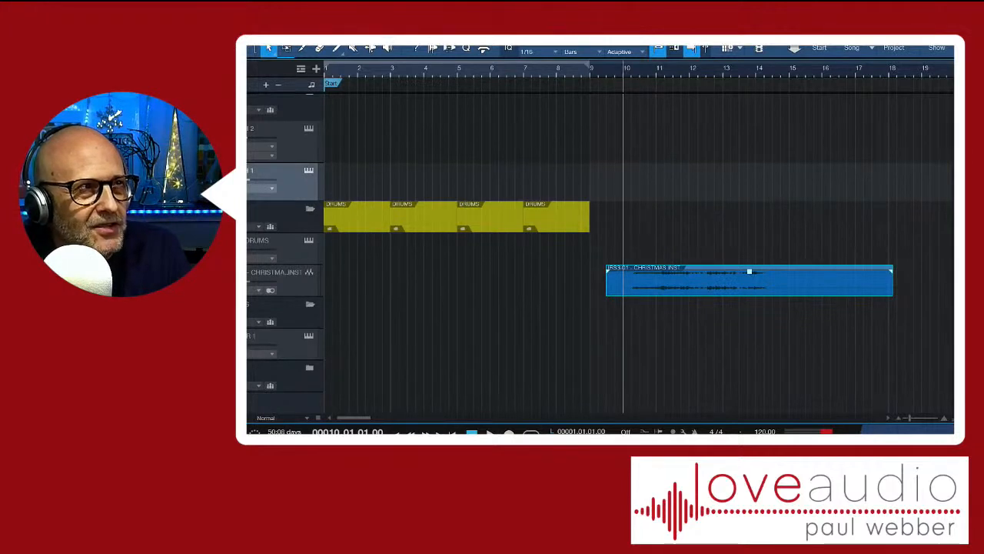
click(341, 307)
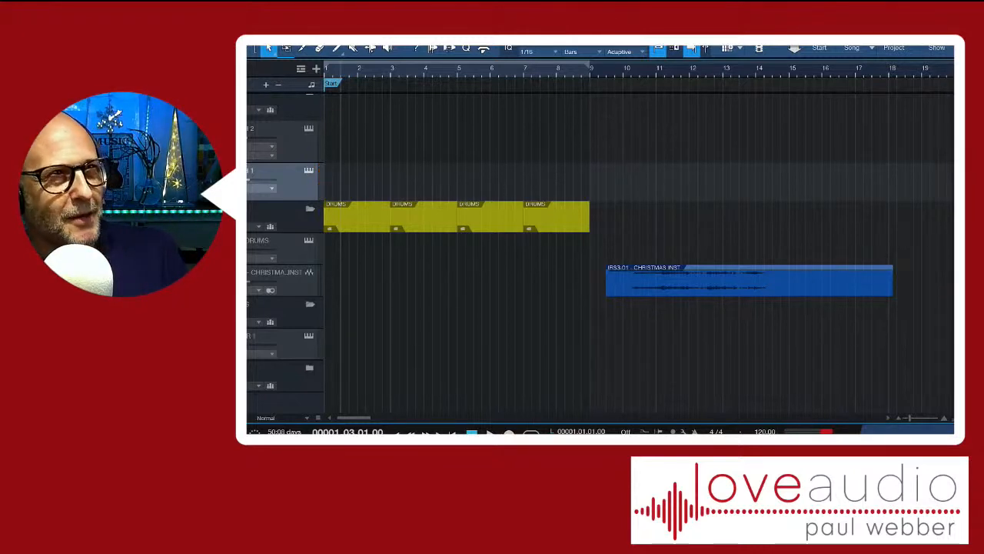
click(614, 74)
click(605, 73)
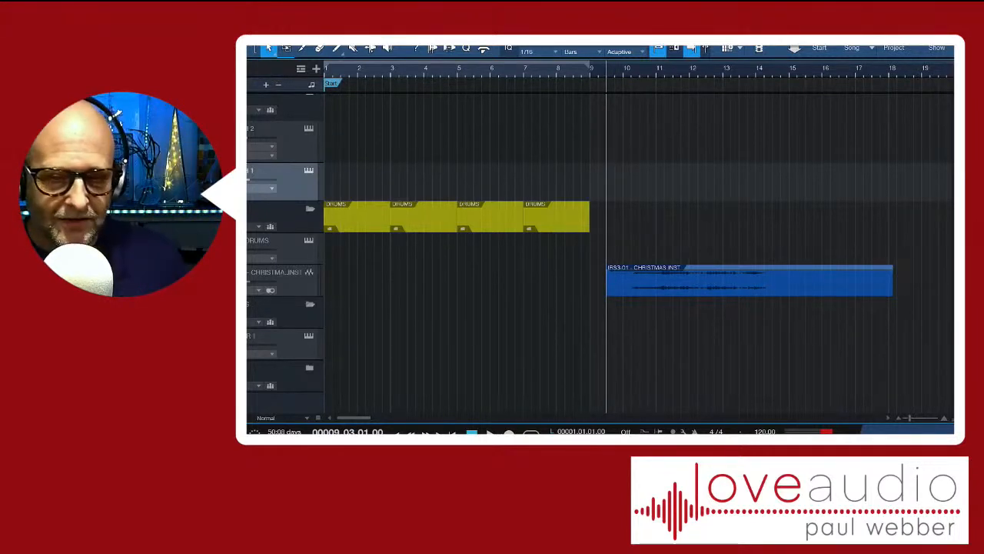
key(space)
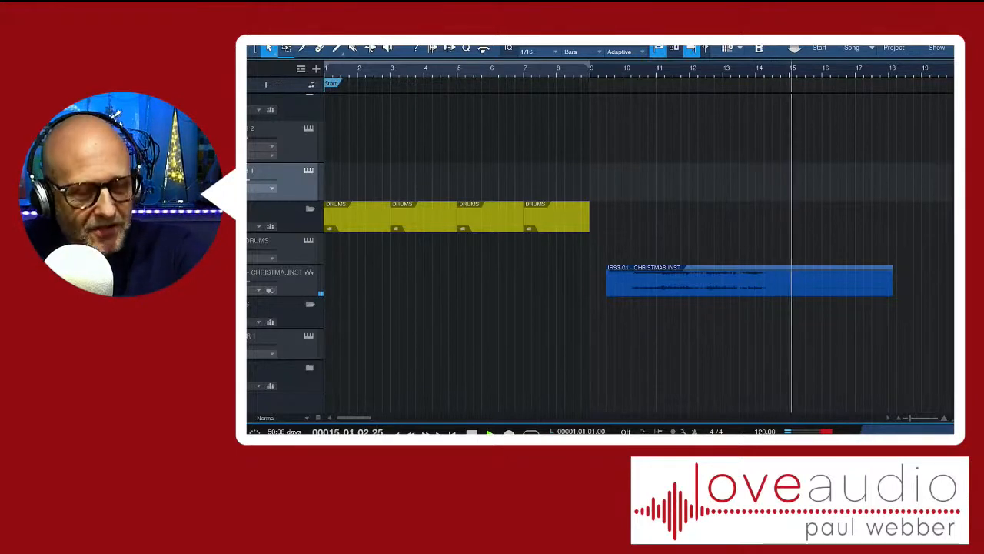
key(space)
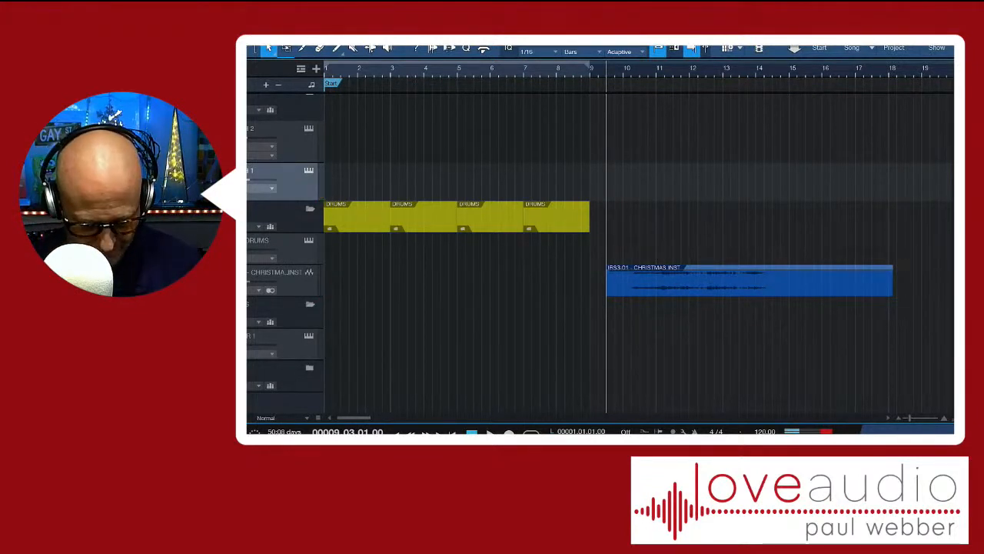
key(space)
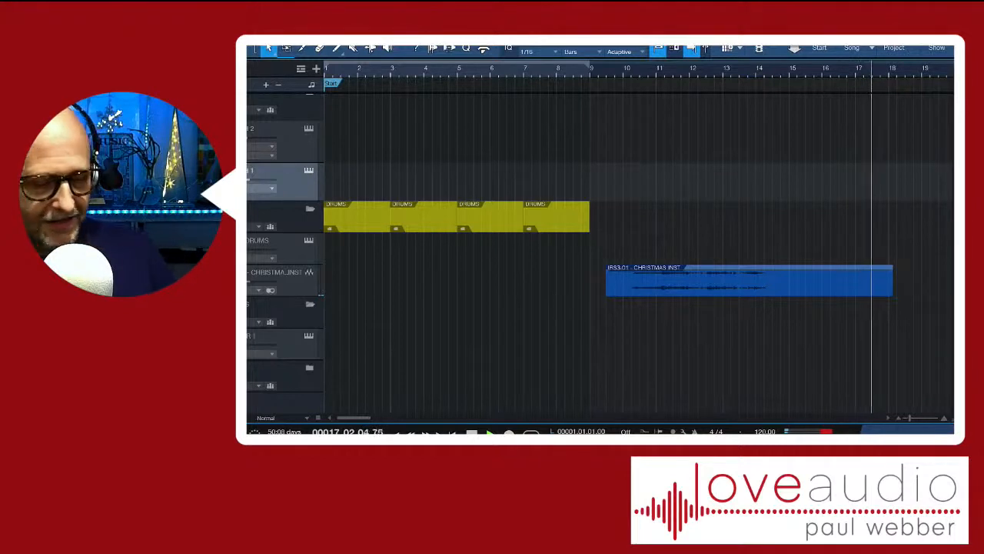
key(space)
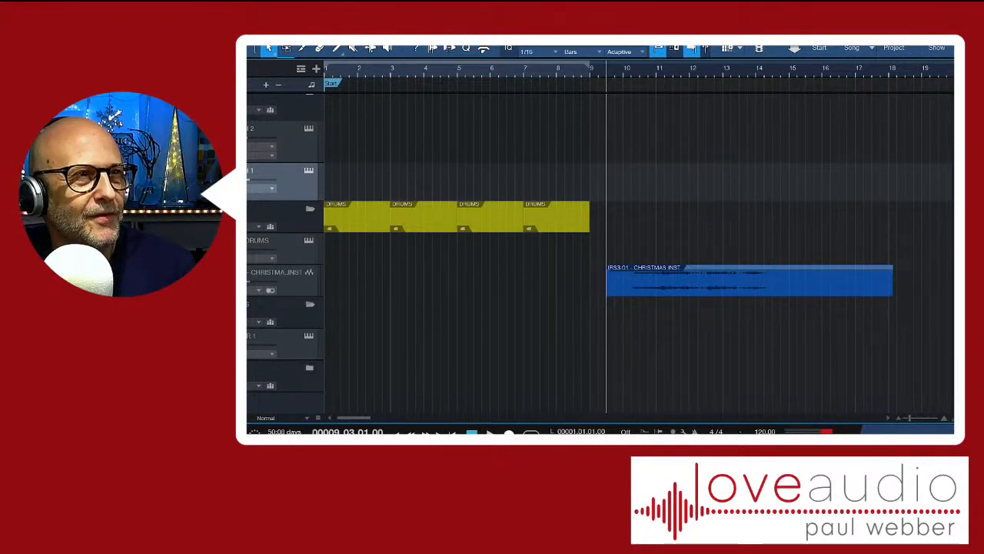
Record a part on the SYNTH 1 track from beat 3 of bar 9 and play it back
key(KP_Multiply)
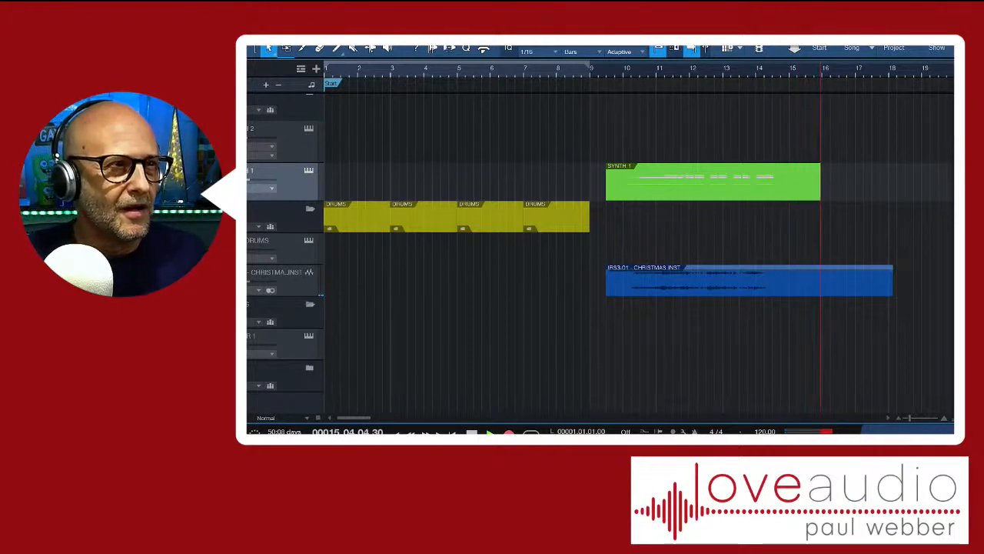
key(space)
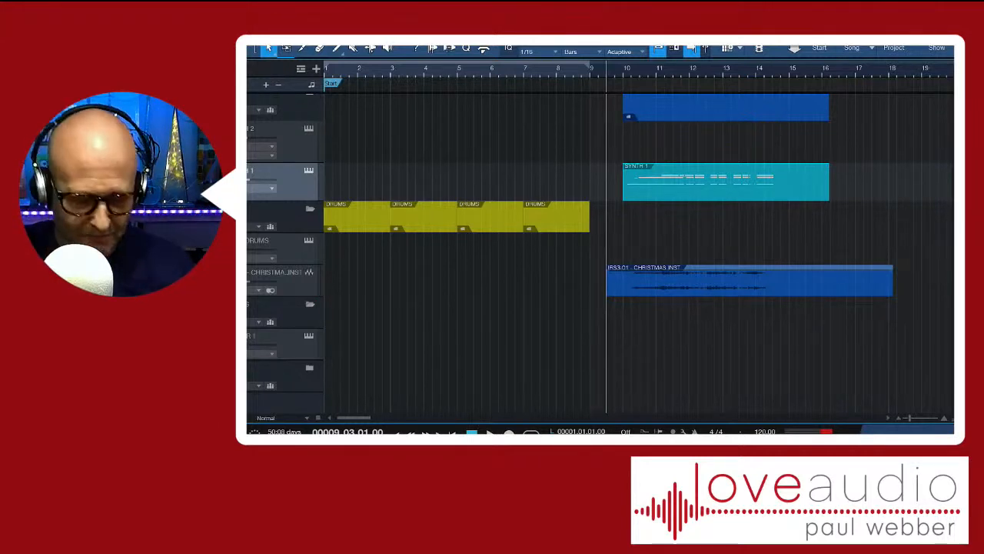
key(space)
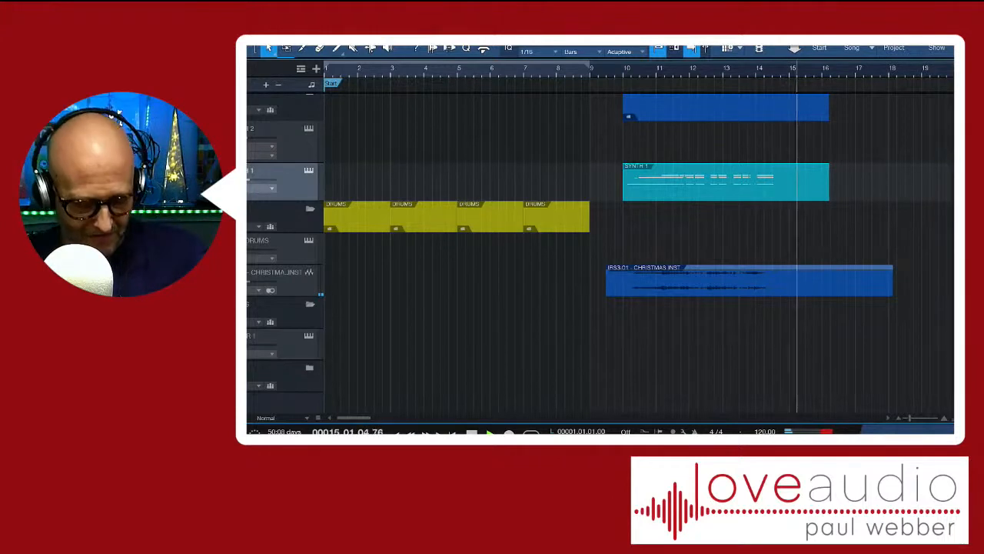
key(space)
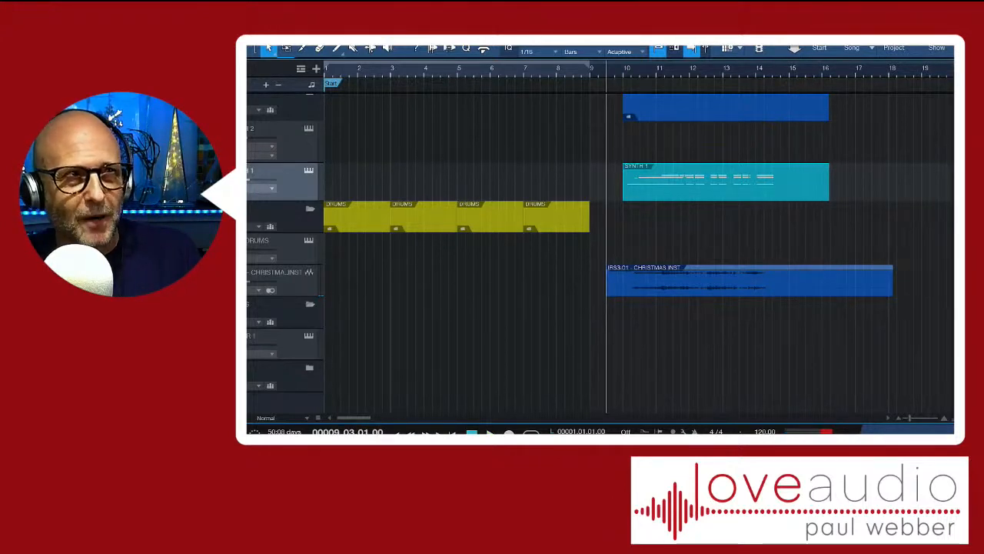
key(space)
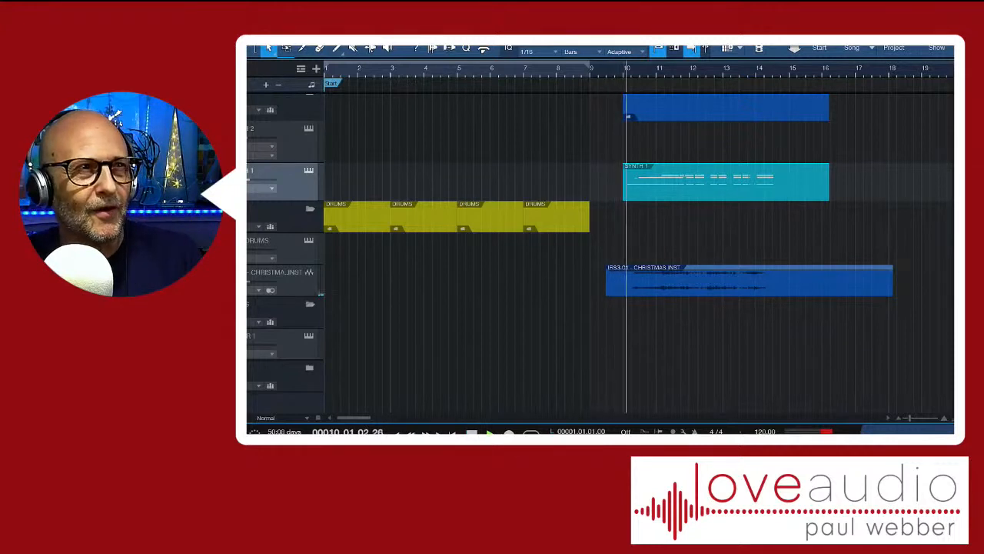
key(space)
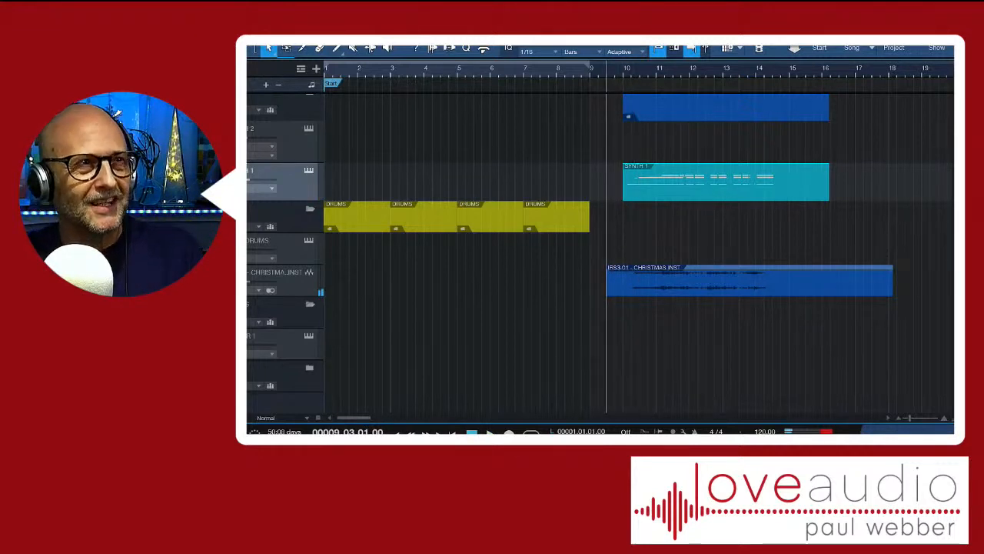
Open the SYNTH 1 part in the note editor and audition its short G4 note from 10.1.4
key(F2)
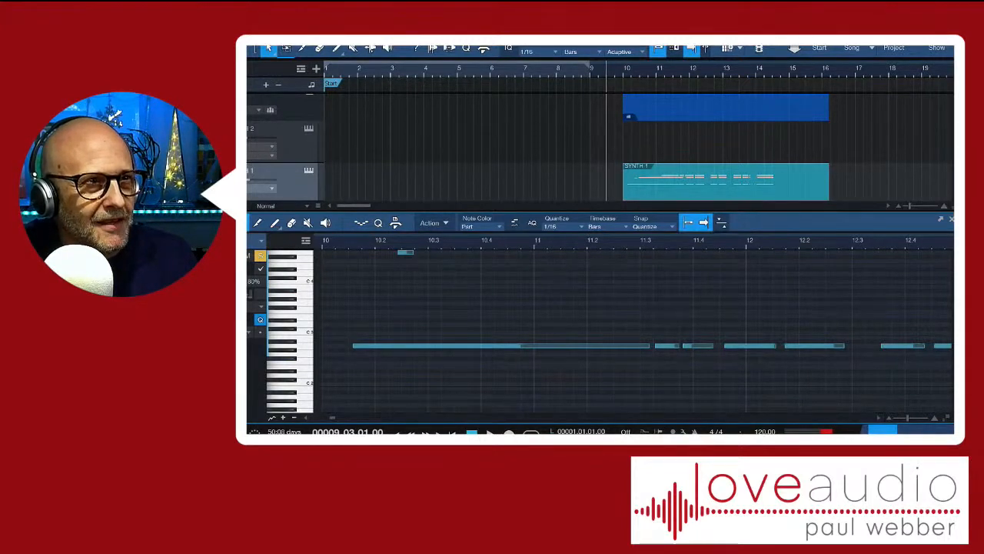
scroll(639, 330, up, 1)
scroll(611, 333, up, 2)
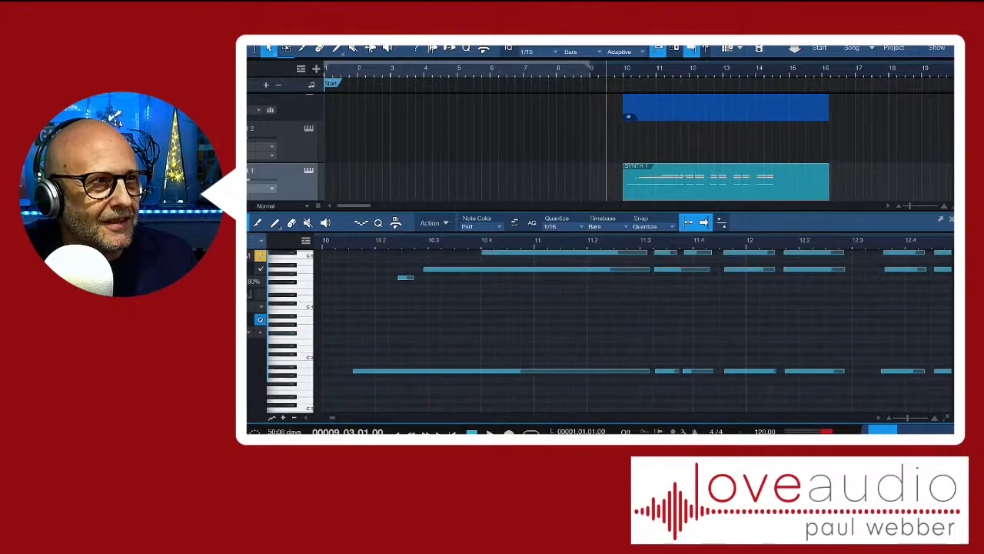
scroll(610, 333, up, 2)
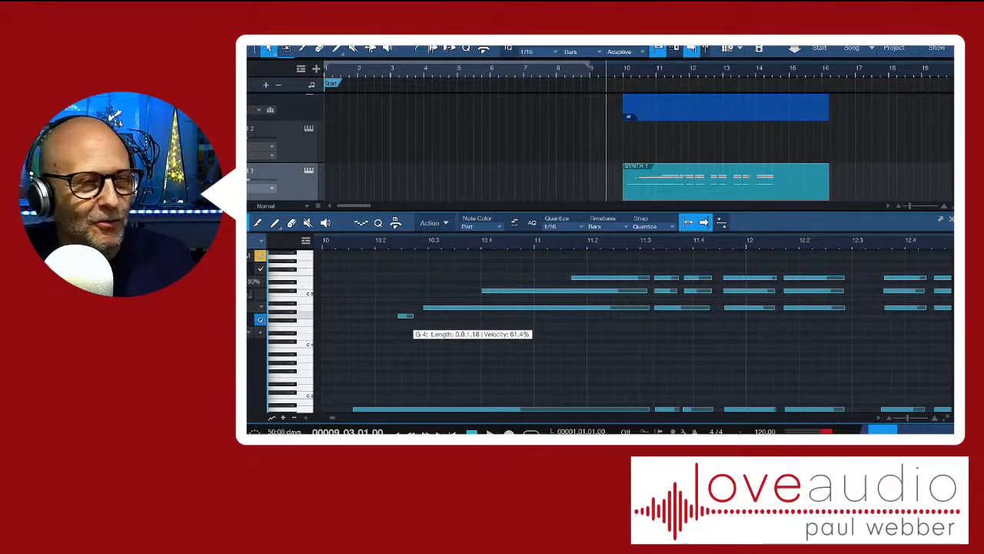
click(362, 241)
key(space)
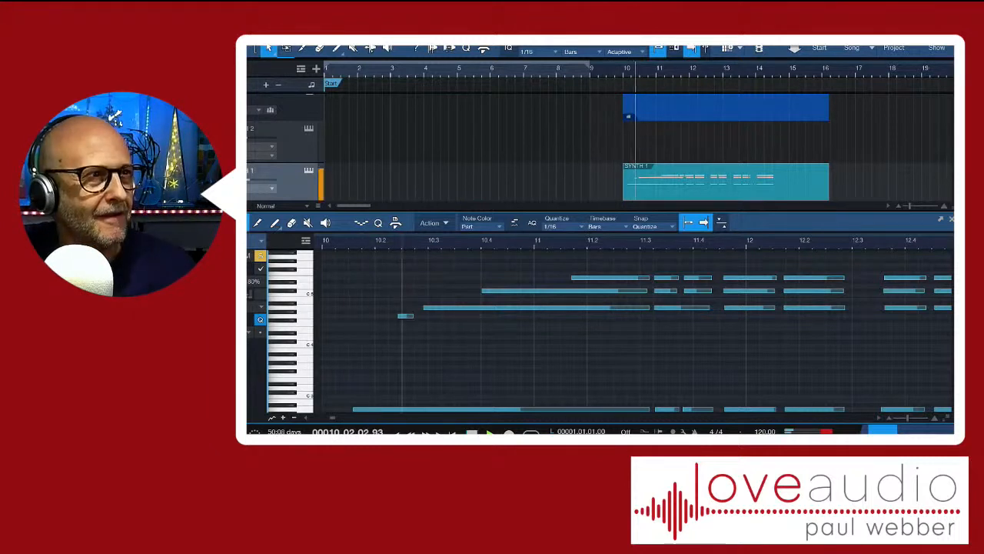
key(space)
key(space)
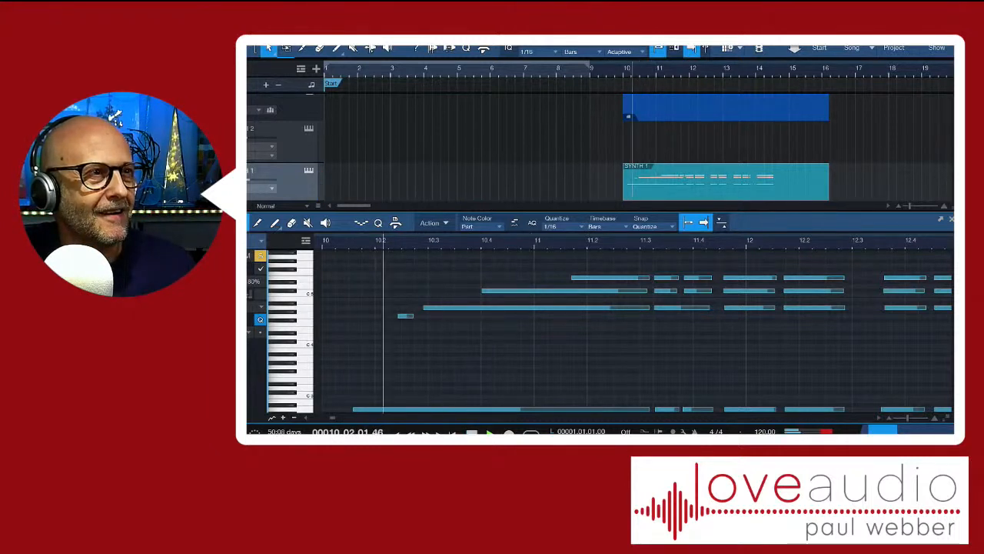
key(space)
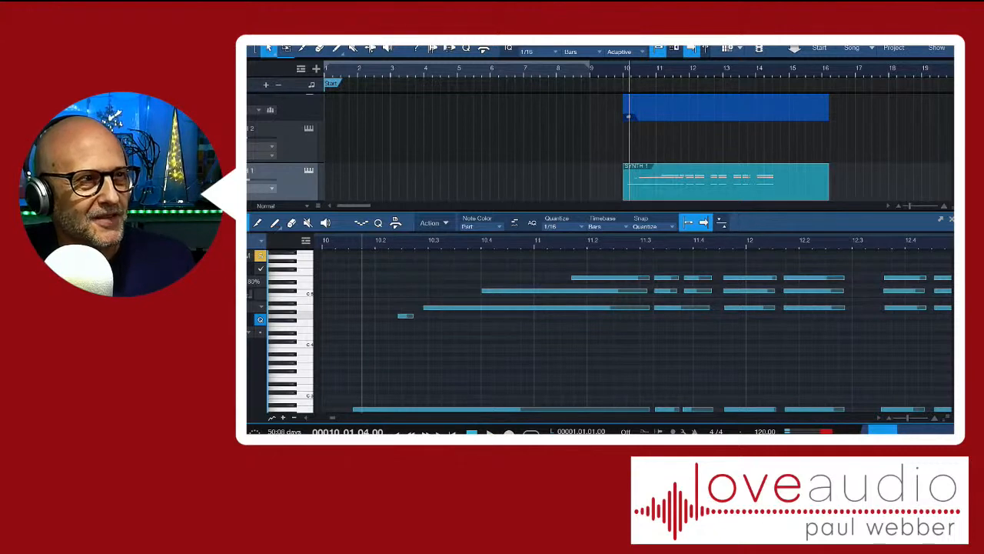
Move the short G4 note above the chord notes so it starts at 10.2.3, and audition it
mouse_move(406, 316)
drag(406, 316, 413, 346)
drag(409, 345, 408, 262)
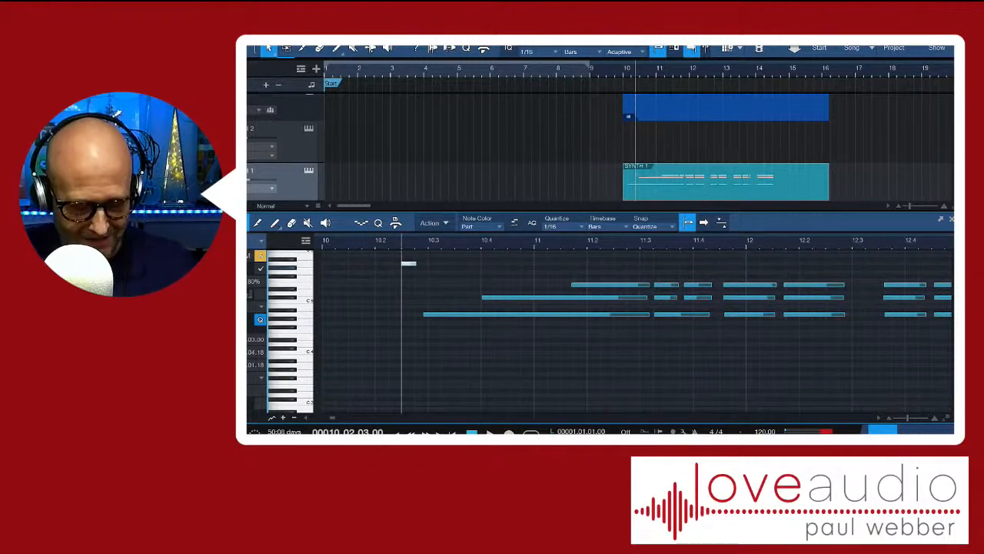
key(space)
key(space)
key(space)
key(space)
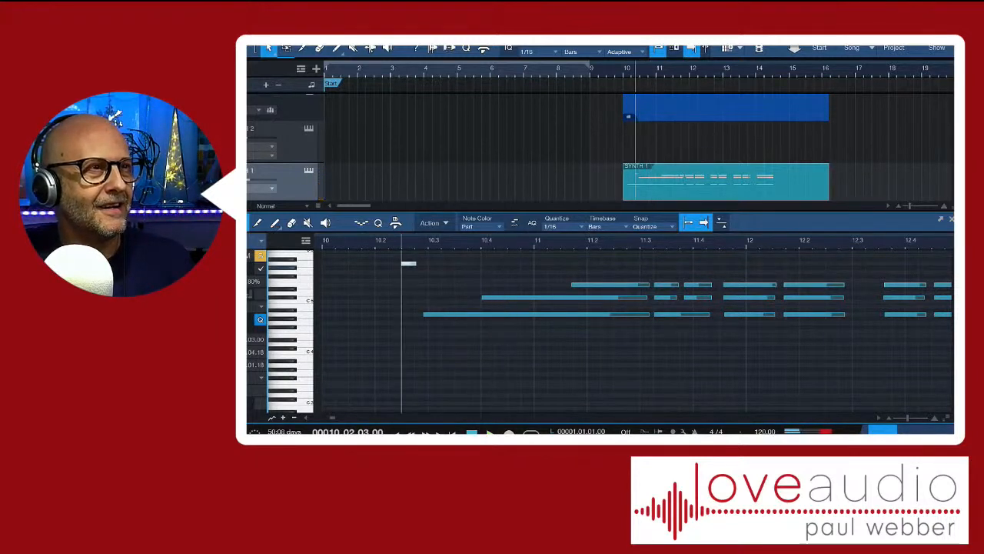
Shift the high note's start to 10.3.1, lengthen it to 14.3.2, and play the part from 10.1.4
drag(407, 264, 717, 264)
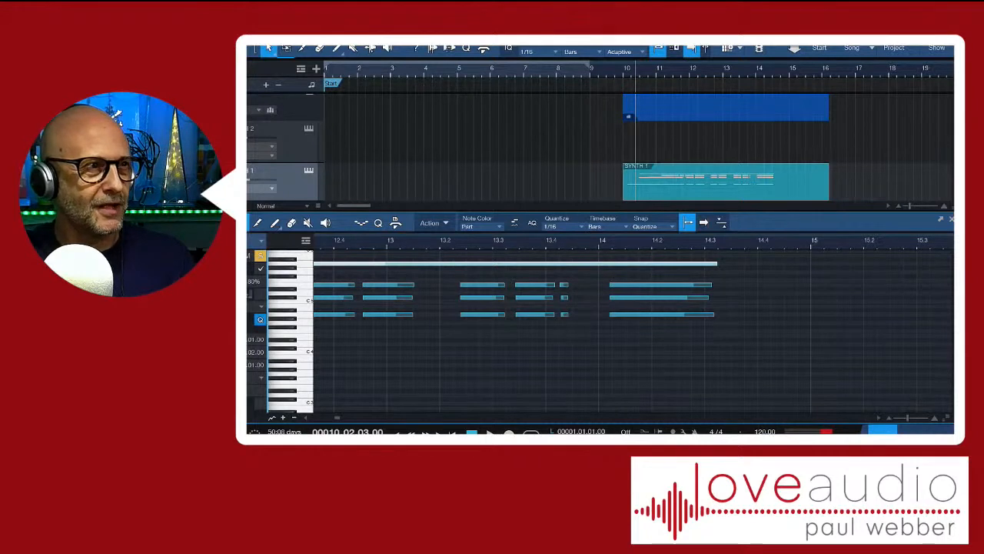
drag(337, 418, 332, 417)
click(343, 241)
key(space)
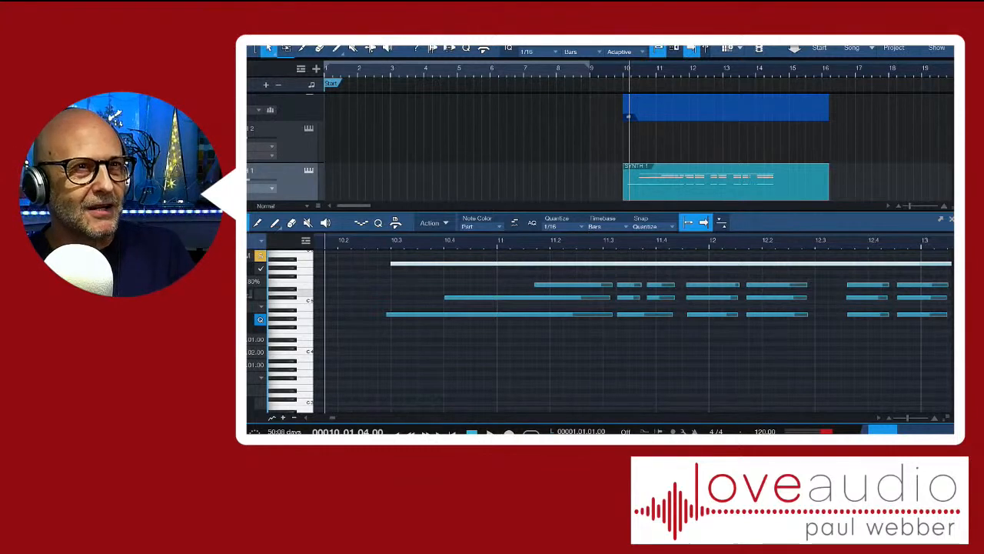
Close the note editor and play the SYNTH 1 part with the Christmas audio from beat 4 of bar 9
key(F2)
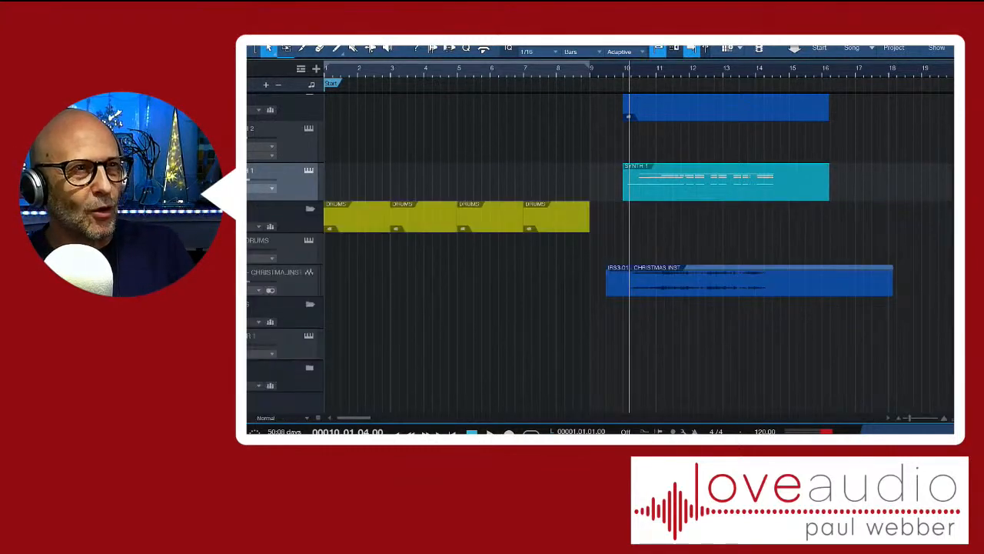
click(615, 70)
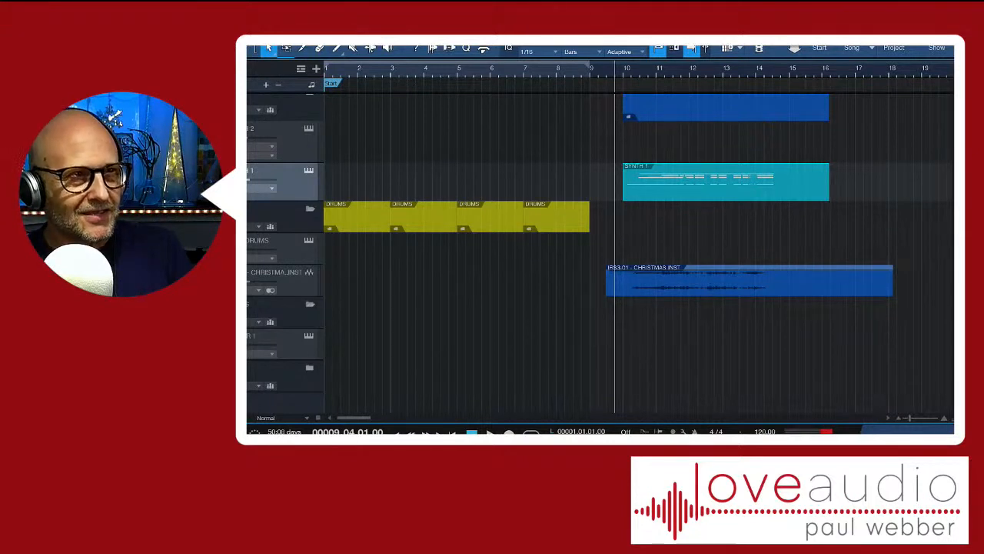
key(space)
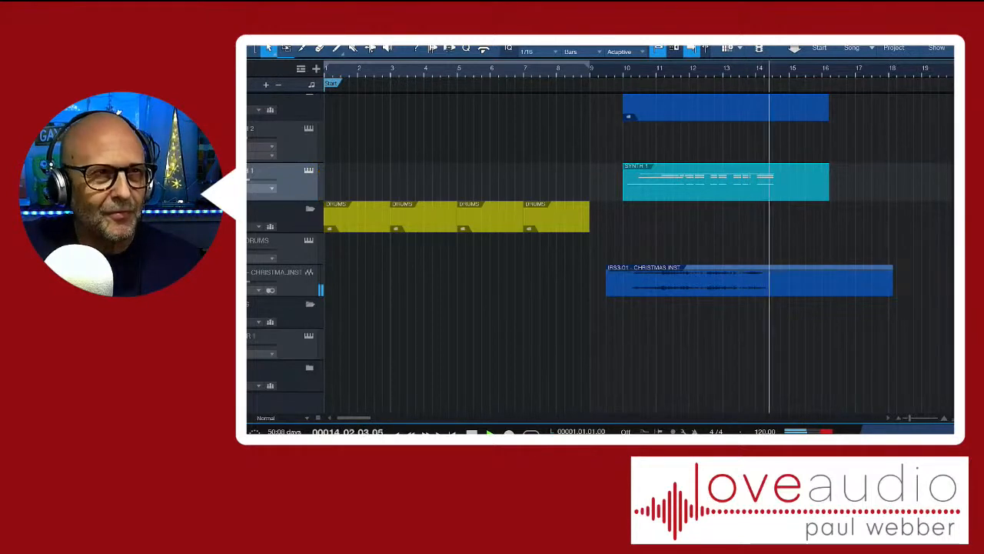
key(space)
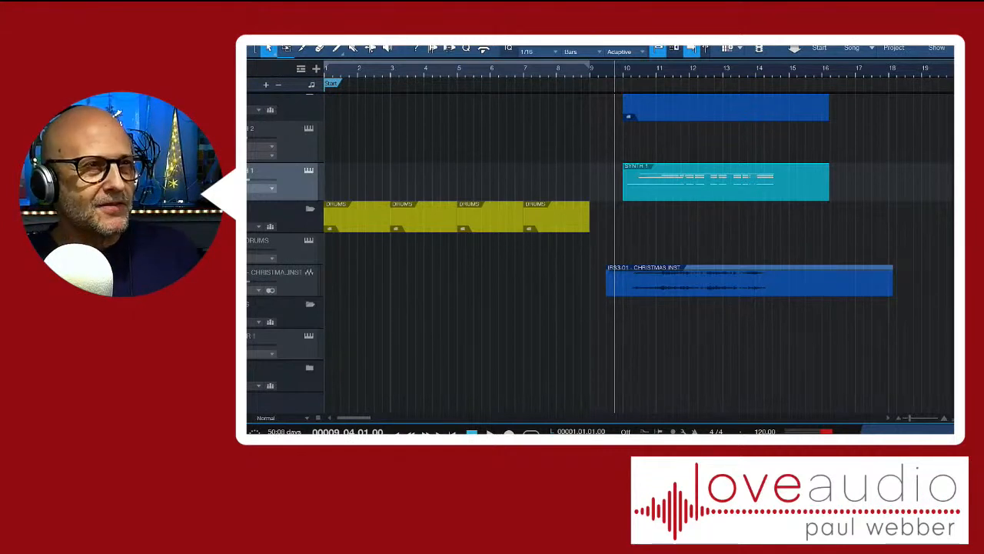
key(space)
key(space)
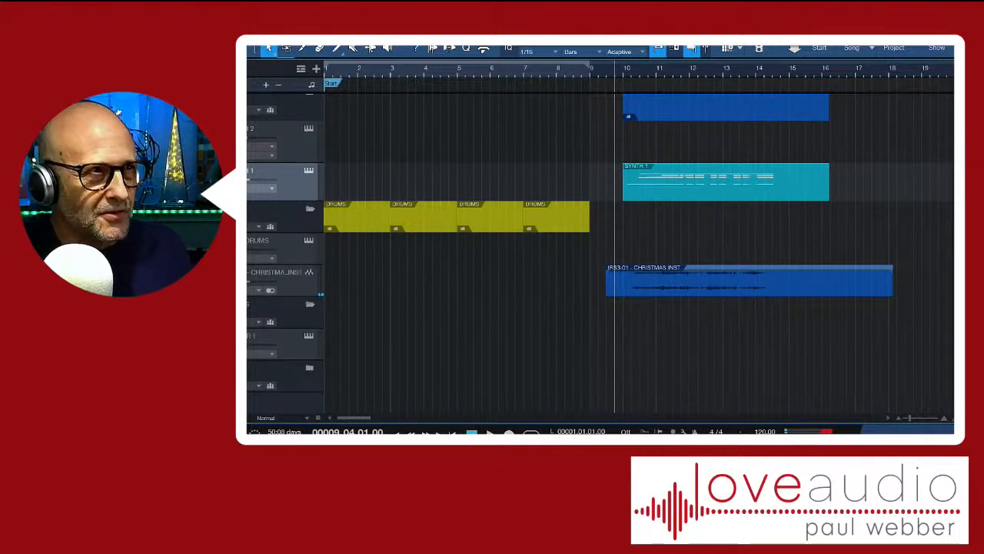
Load the Presence strings preset Cello Full onto the SYNTH 2 track from the instruments browser and close its instrument window
key(F5)
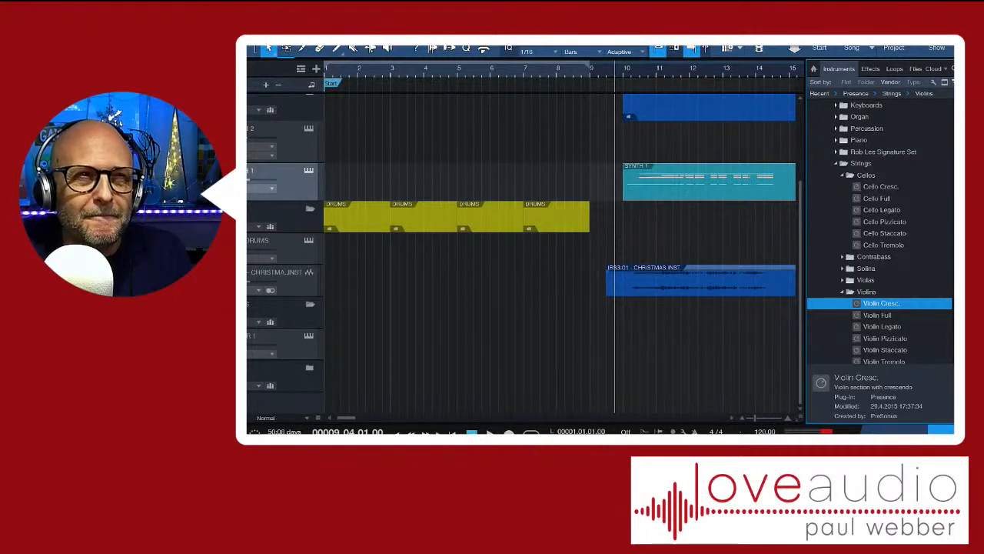
click(885, 222)
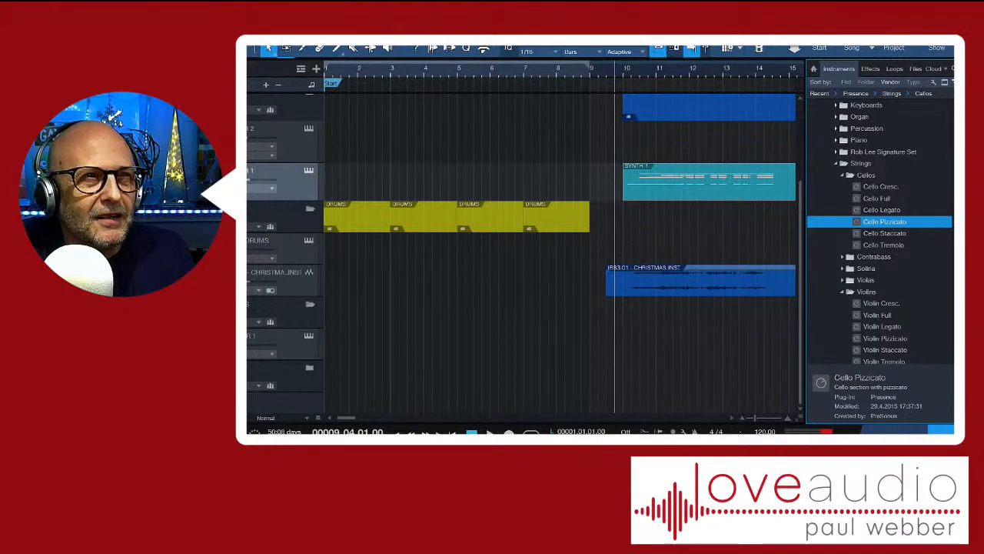
click(877, 198)
drag(877, 198, 297, 167)
key(Return)
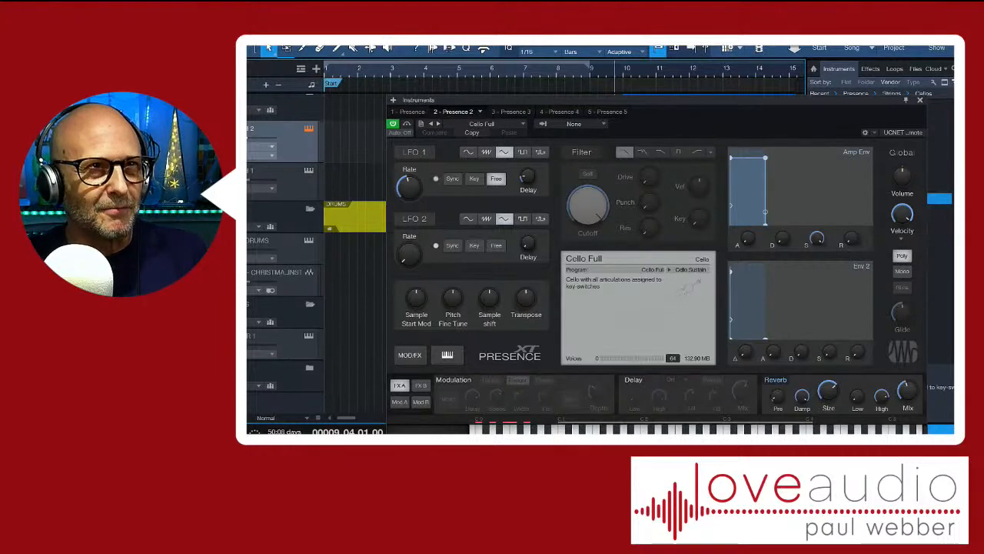
key(Escape)
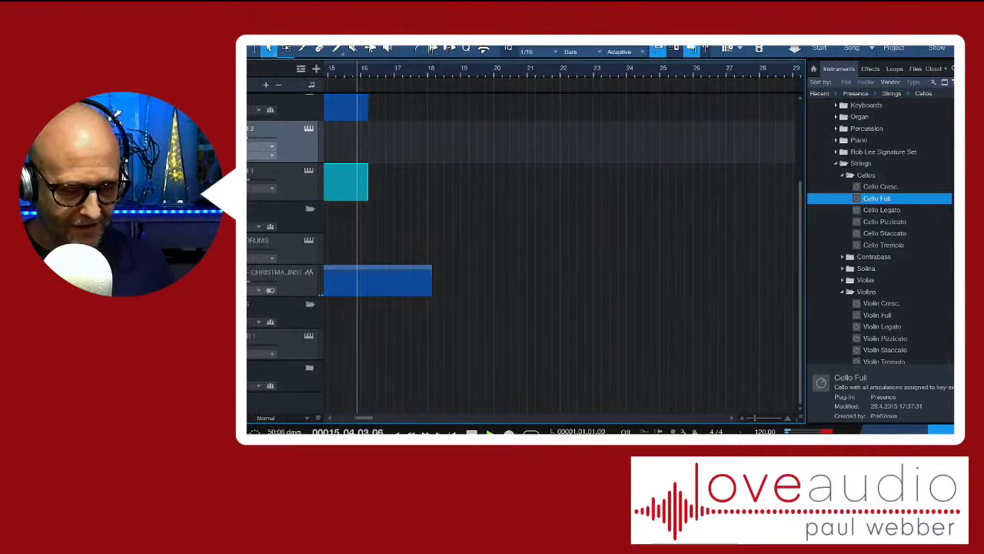
Try a first cello take on SYNTH 2 from beat 4 of bar 9, play it back, and delete it
key(space)
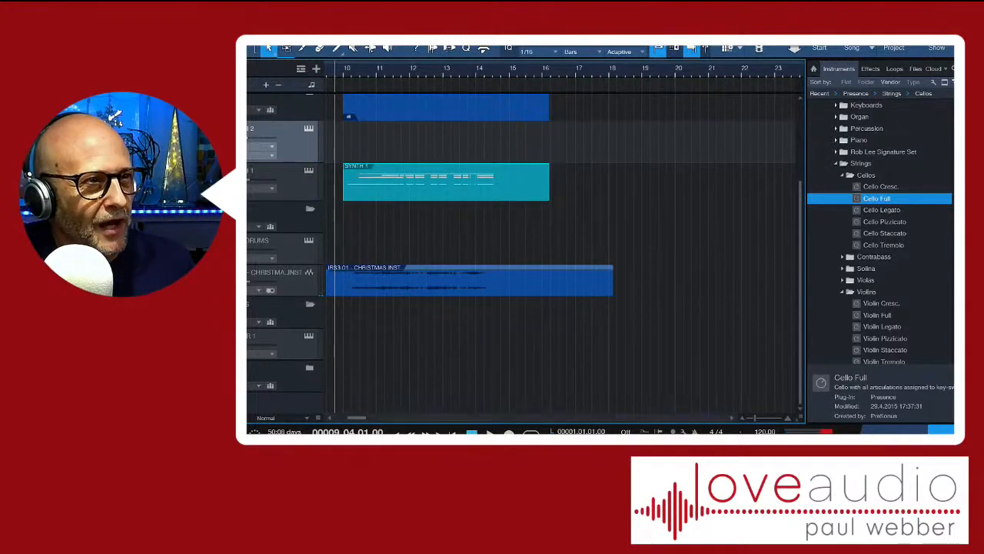
drag(357, 418, 350, 417)
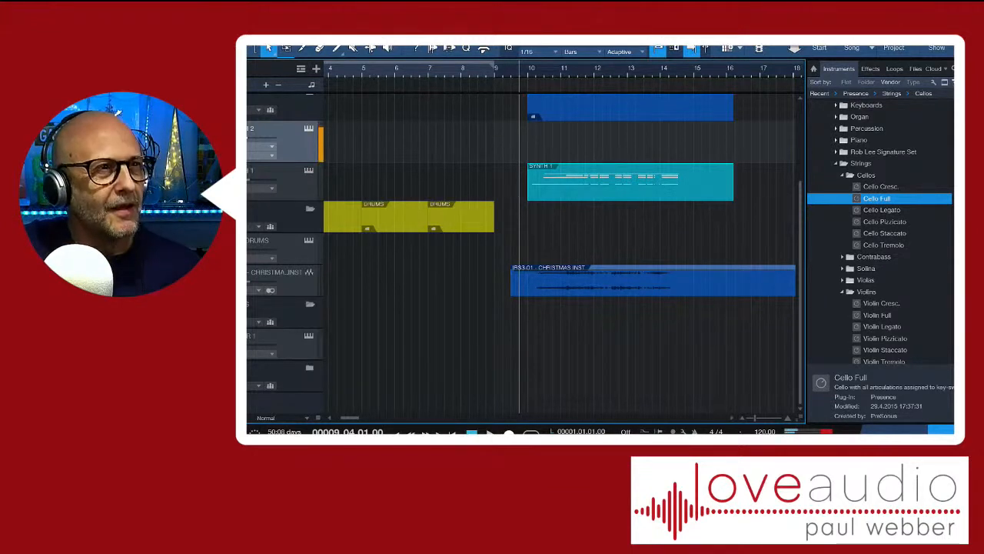
key(KP_Multiply)
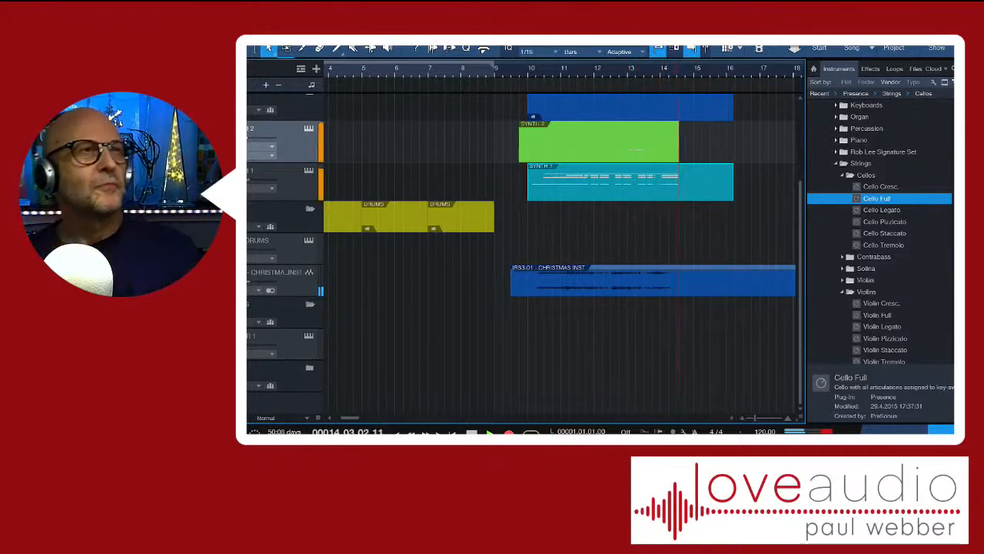
key(space)
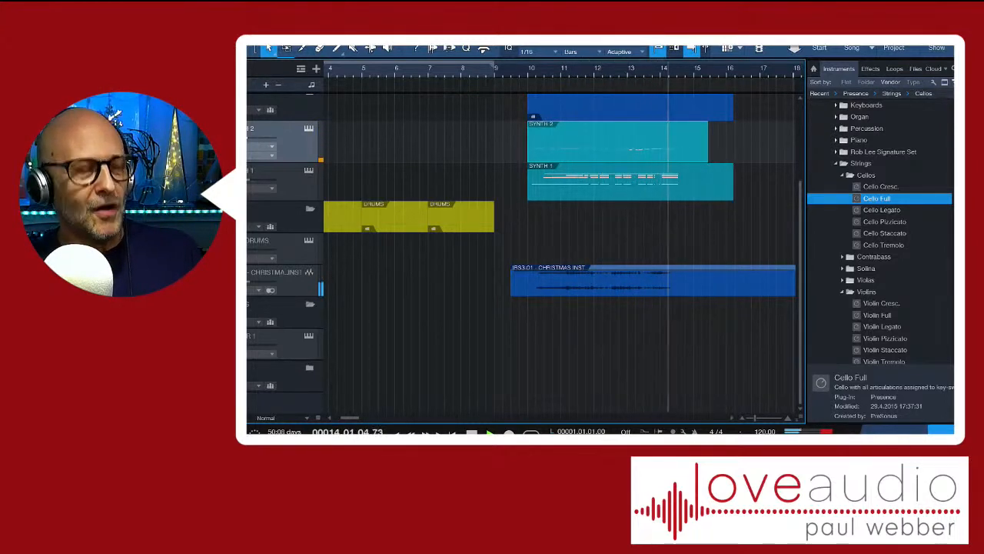
key(space)
key(space)
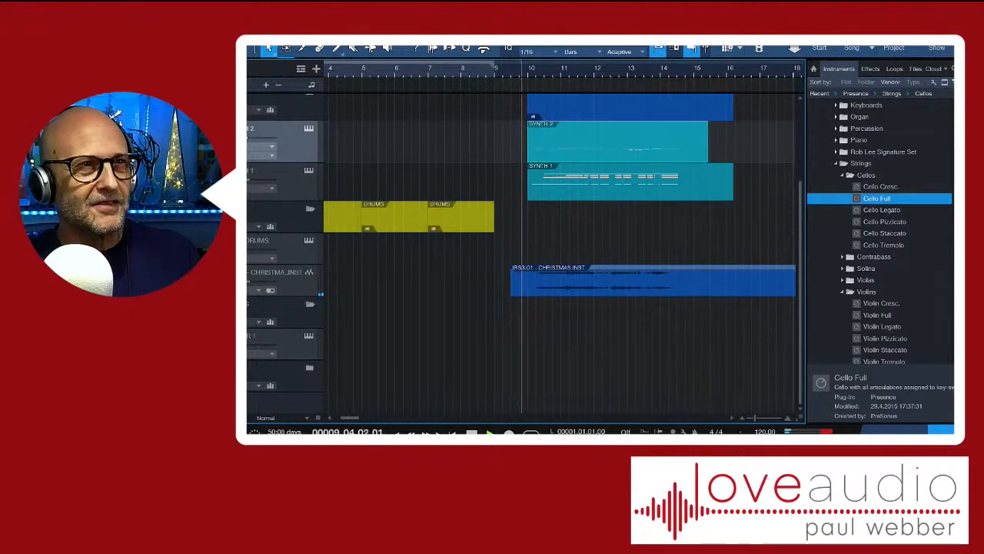
key(space)
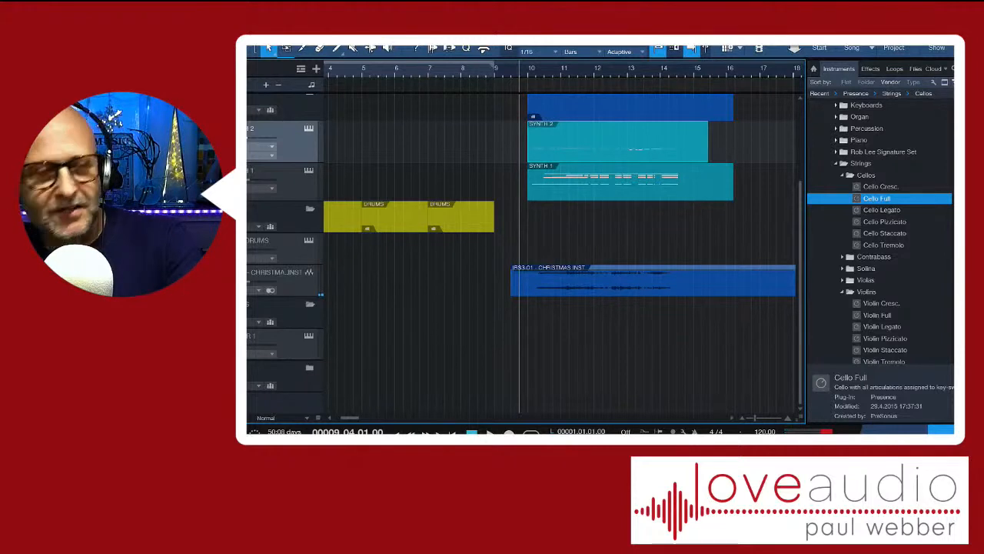
key(Delete)
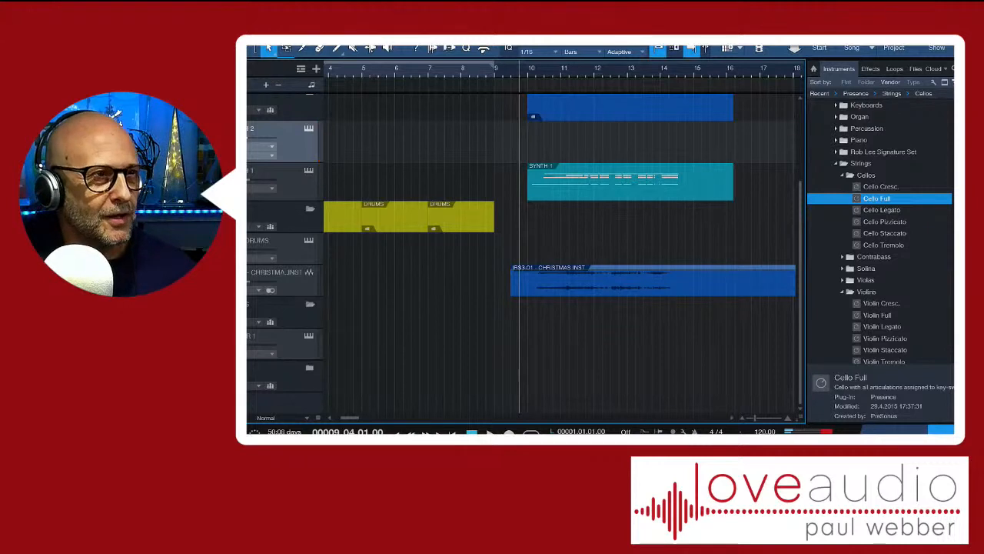
Try a second cello take on SYNTH 2 from beat 4 of bar 9 and delete it
key(KP_Multiply)
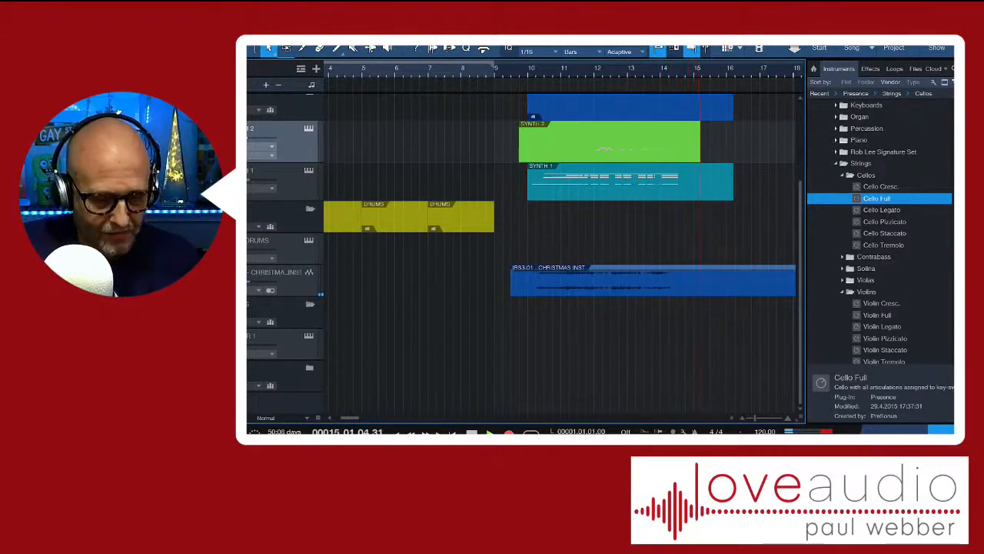
key(space)
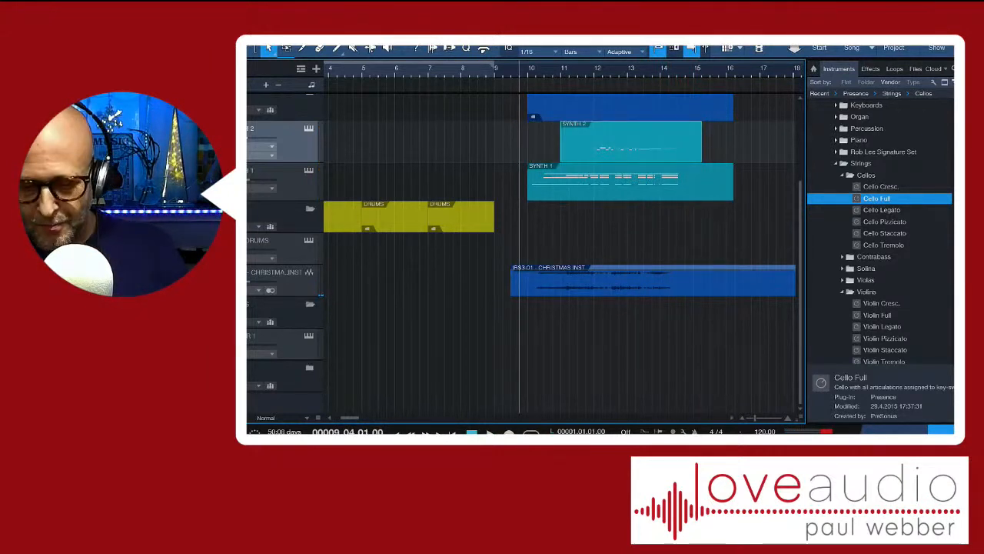
key(Delete)
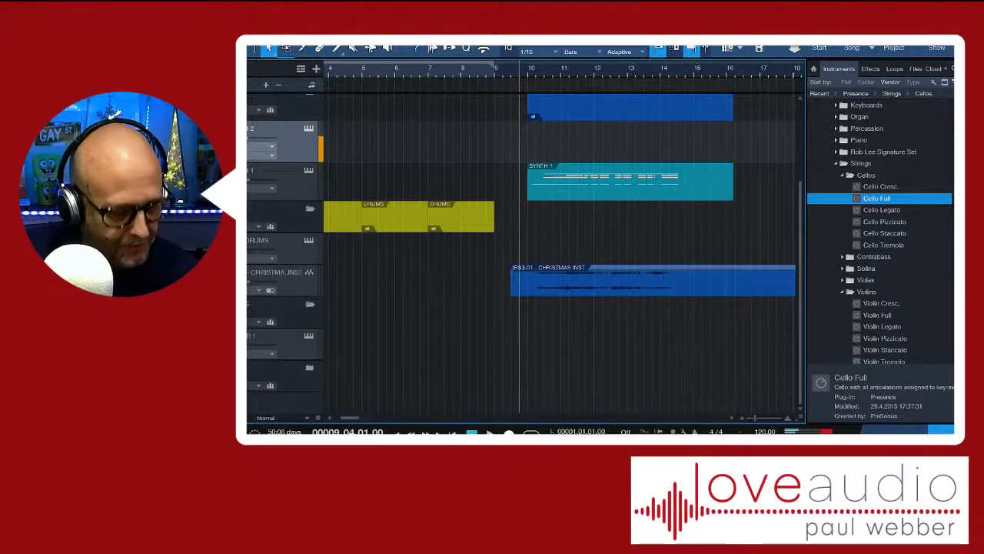
Try a third cello take on SYNTH 2, audition it with the other tracks, and delete it
key(KP_Multiply)
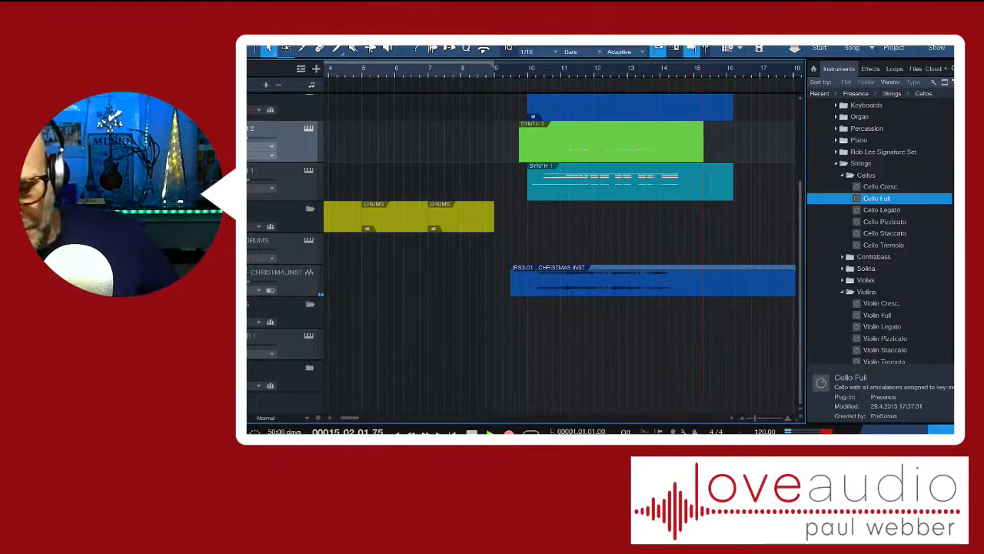
key(space)
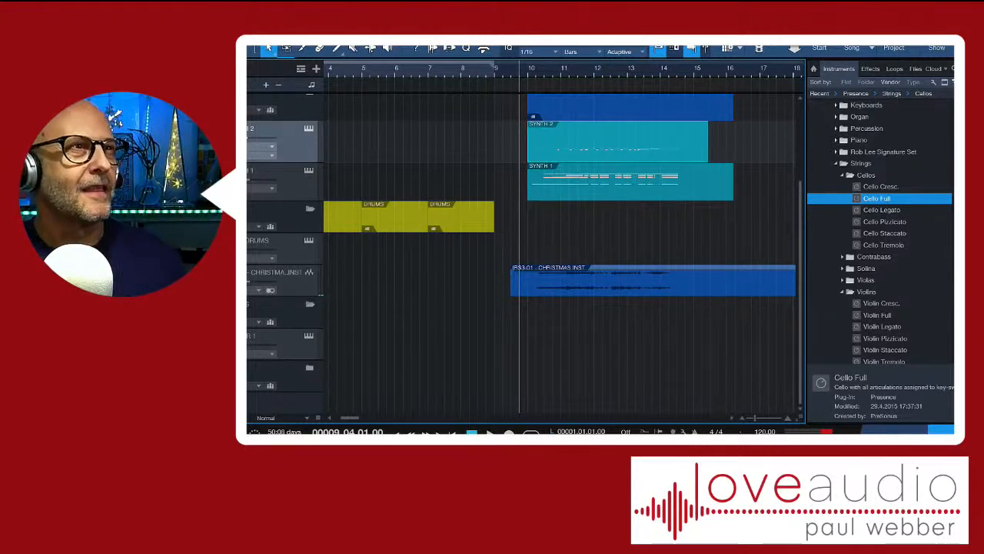
key(space)
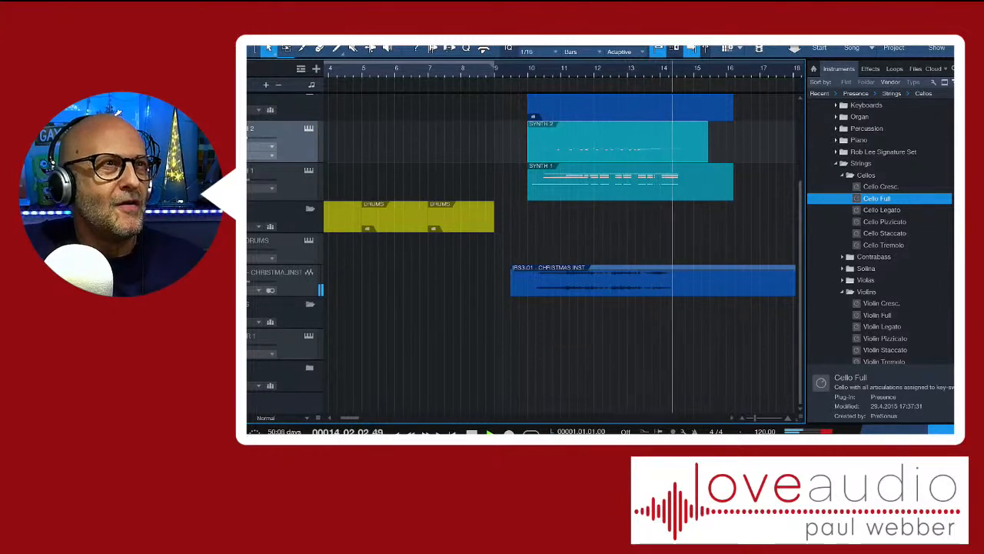
key(space)
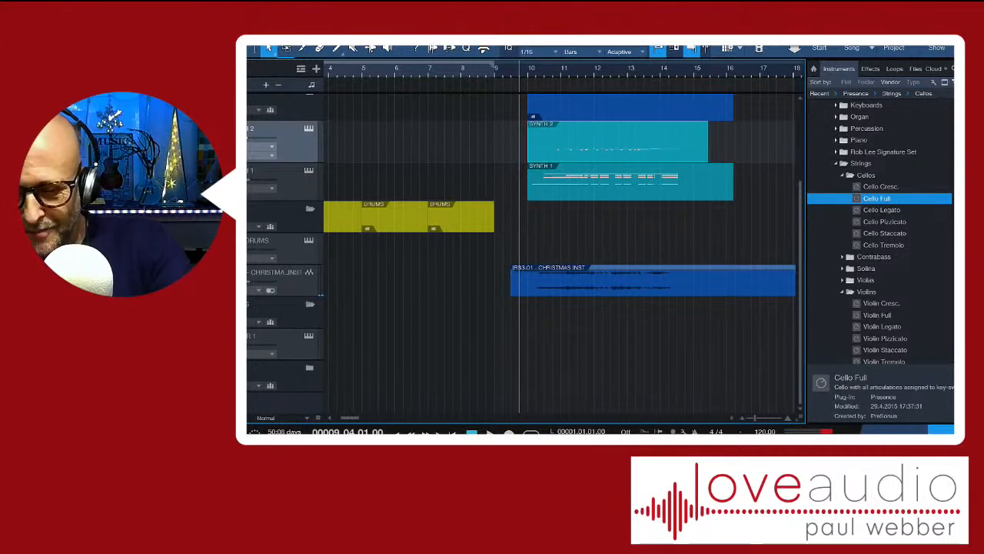
key(Delete)
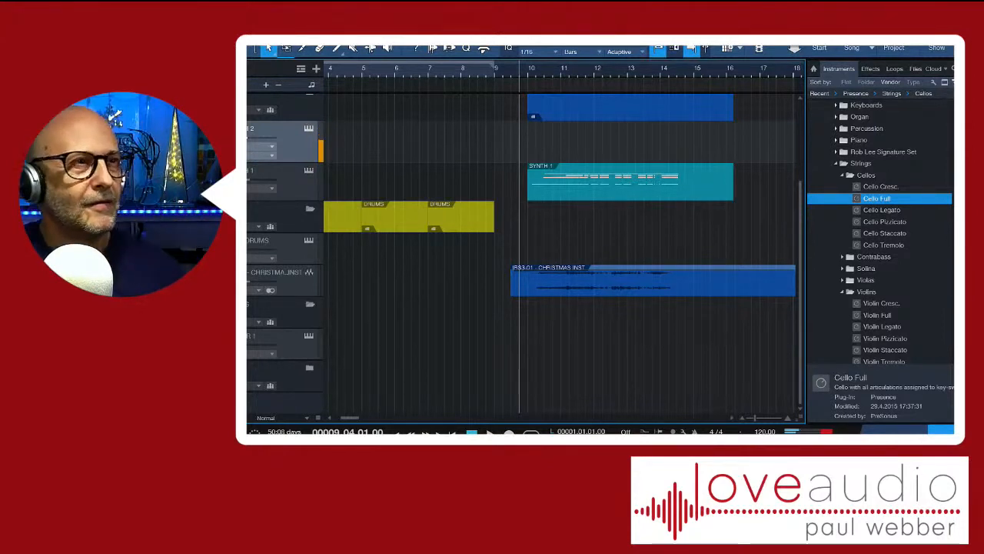
Record a new cello part on SYNTH 2 from beat 4 of bar 9 past bar 15, and play it back twice
key(KP_Multiply)
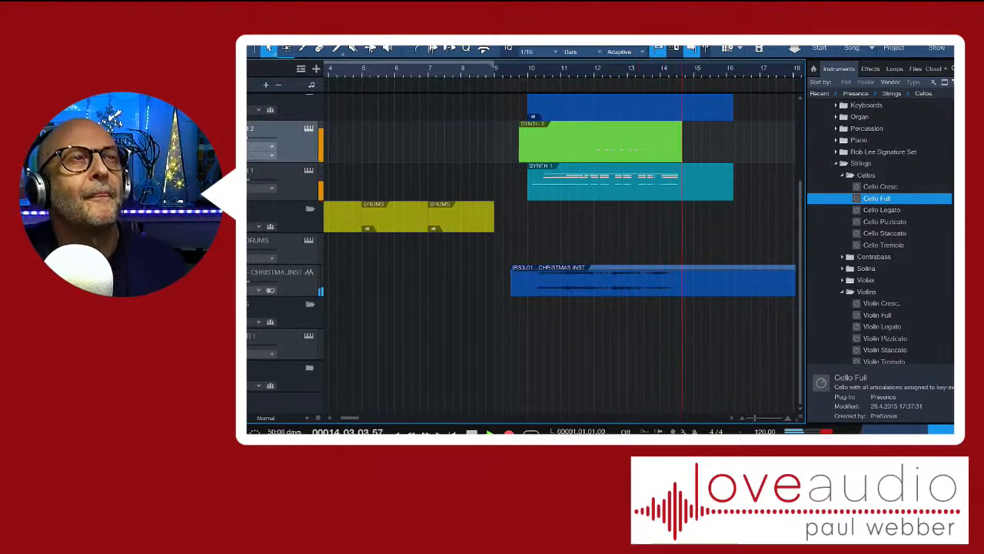
key(space)
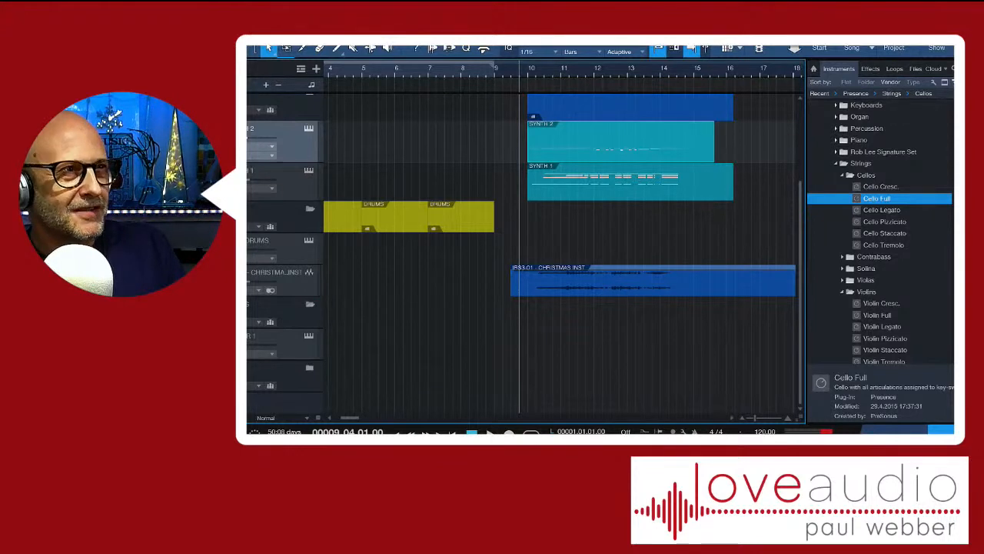
key(space)
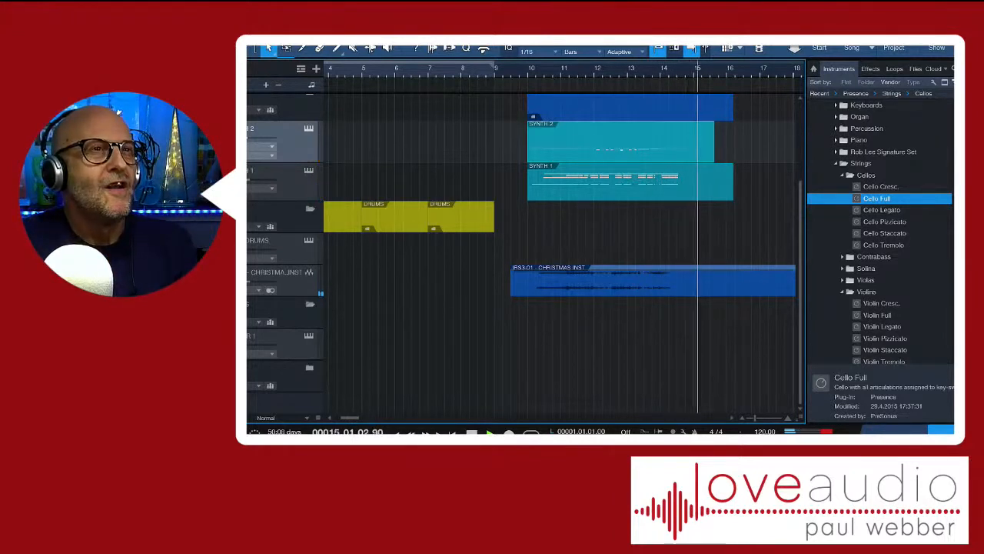
key(space)
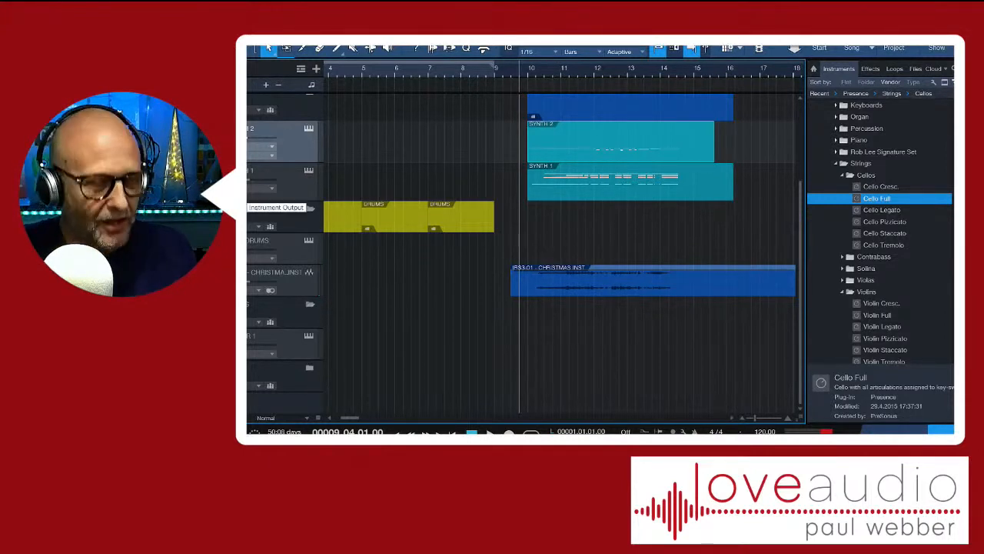
key(space)
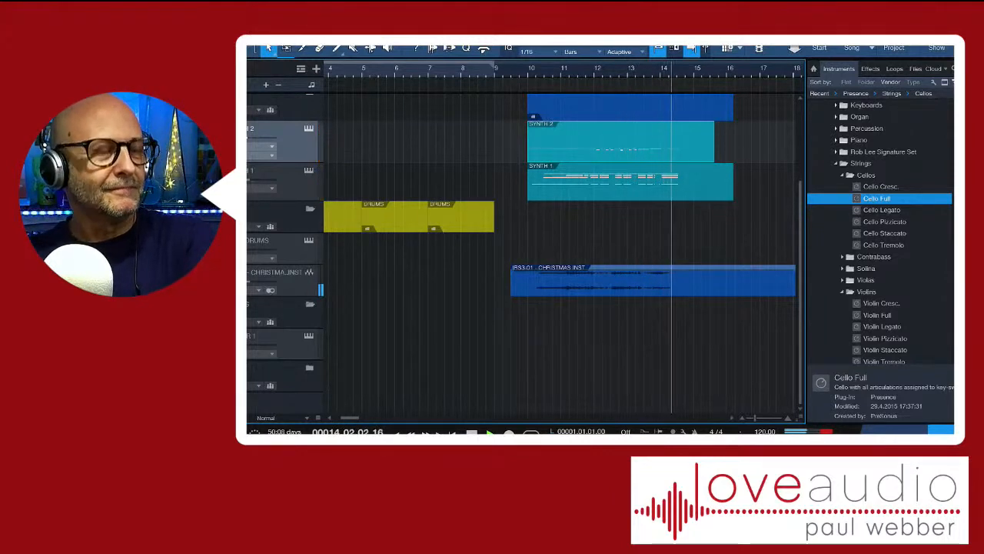
key(space)
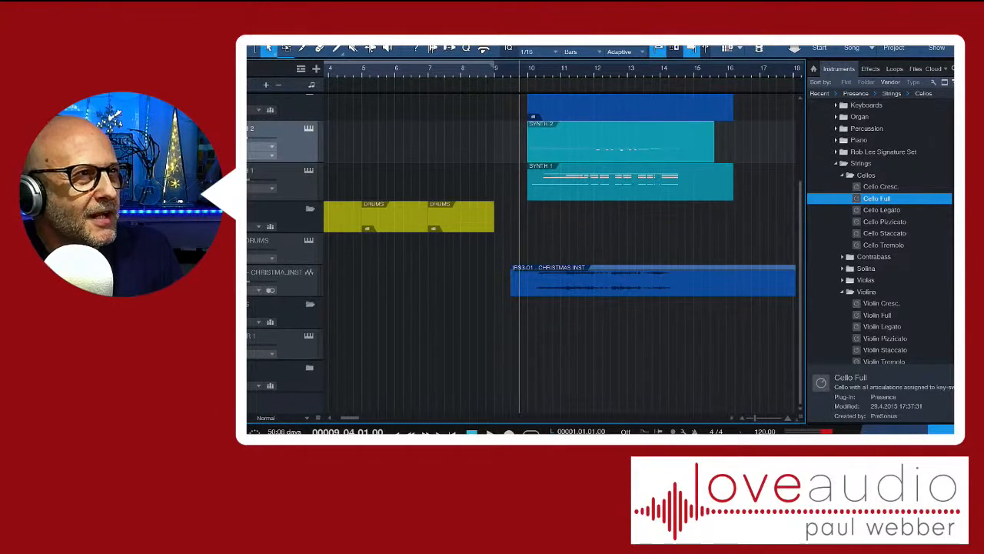
Duplicate the SYNTH 1 track completely as SYNTH 3 and delete the copied part from the duplicate
right_click(296, 163)
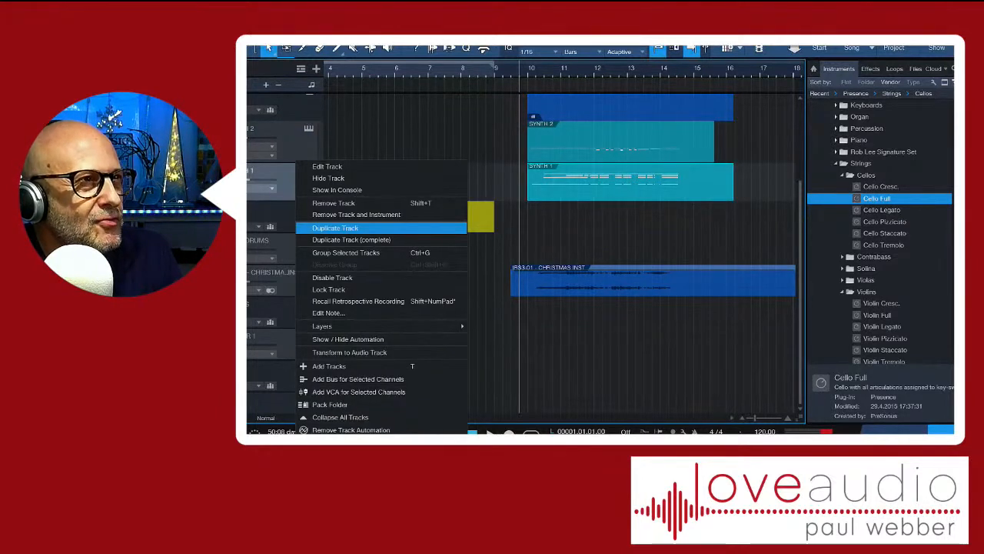
click(350, 239)
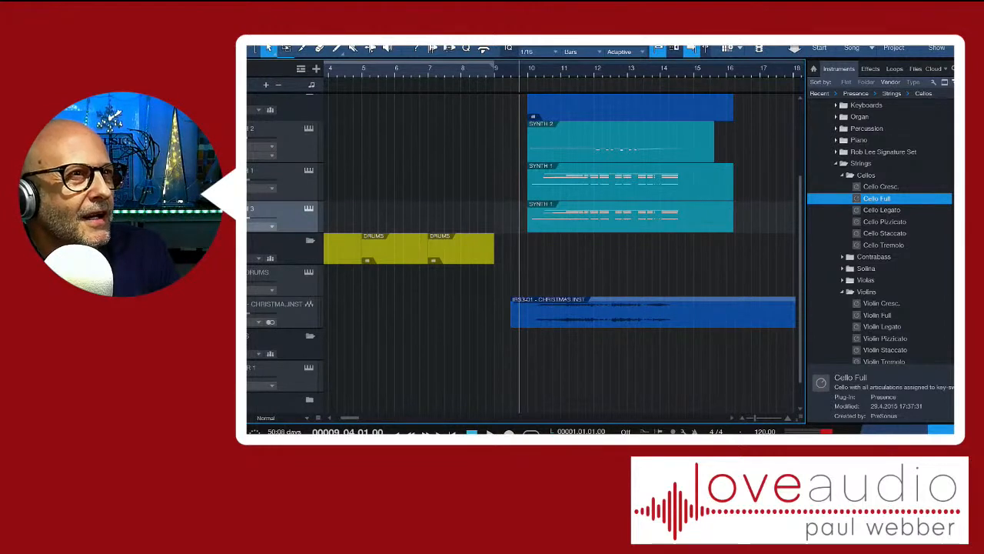
click(630, 218)
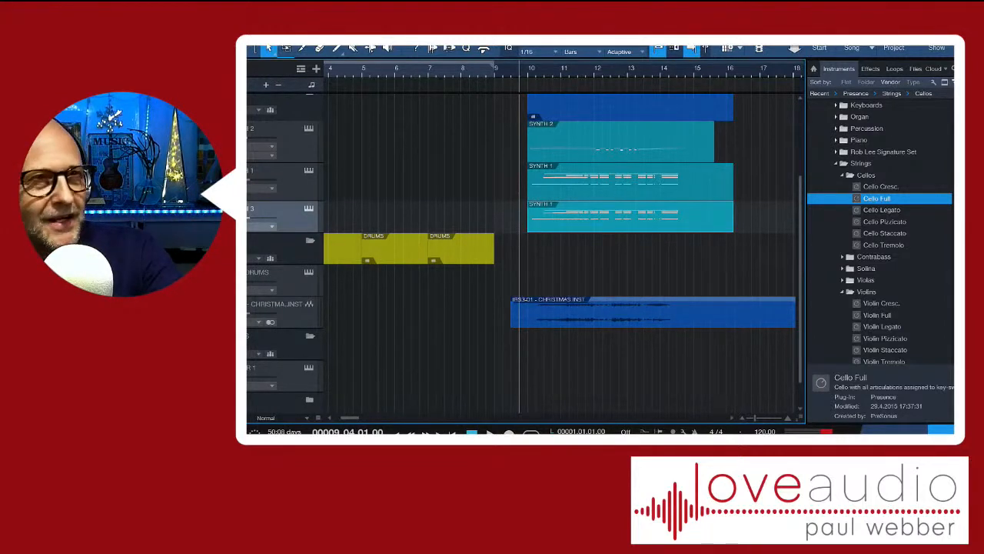
key(Delete)
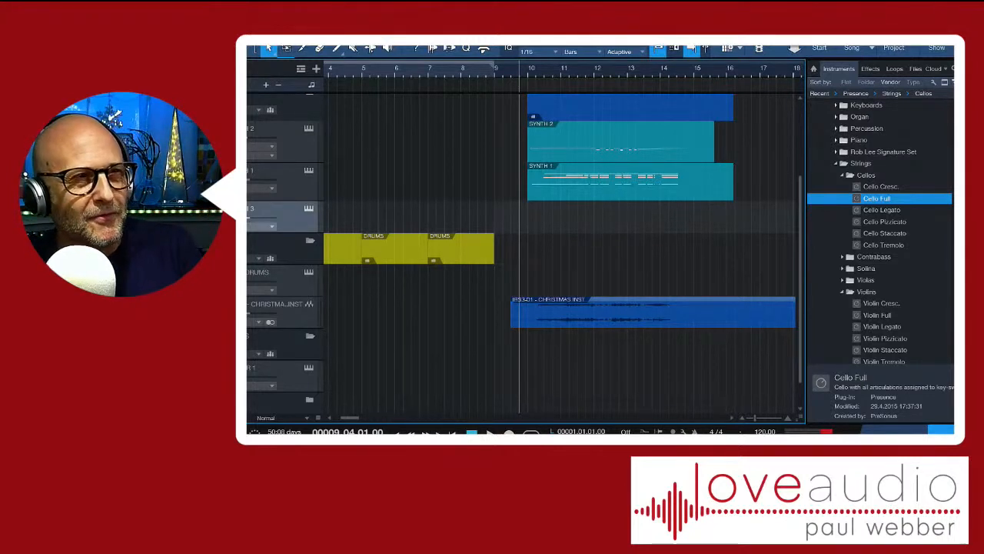
Lower the CHRISTMAS INST audio event's volume slightly and record a part on SYNTH 3 from beat 4 of bar 9
drag(653, 303, 654, 305)
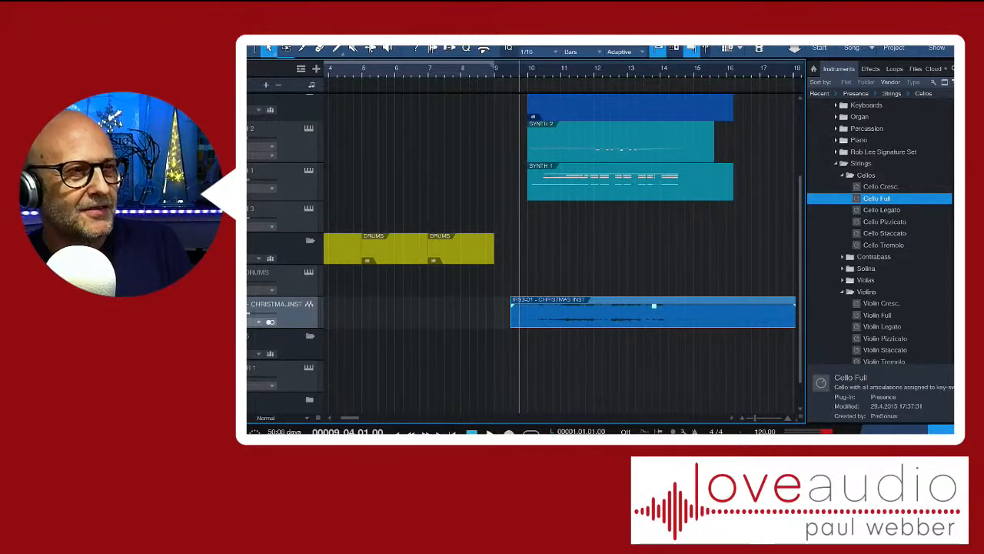
key(KP_Multiply)
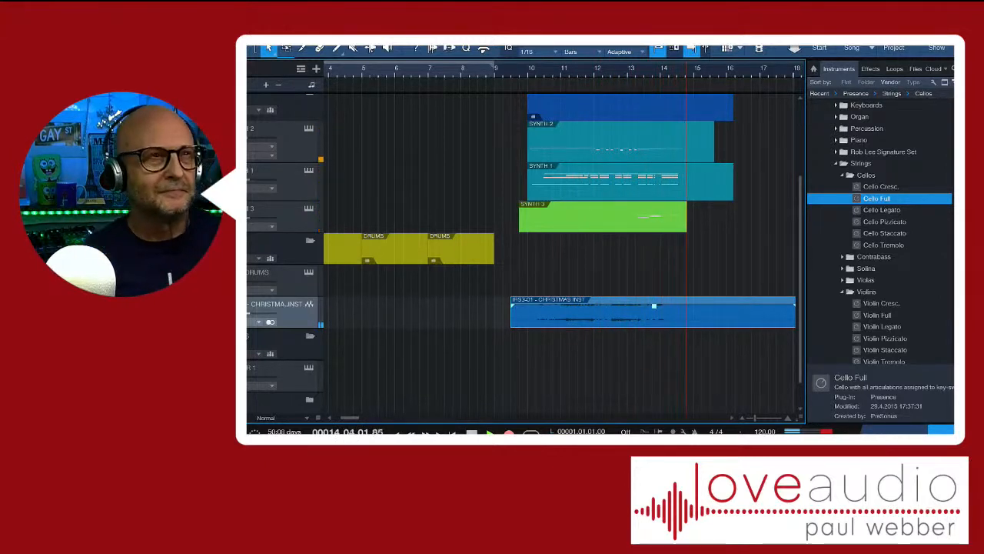
key(space)
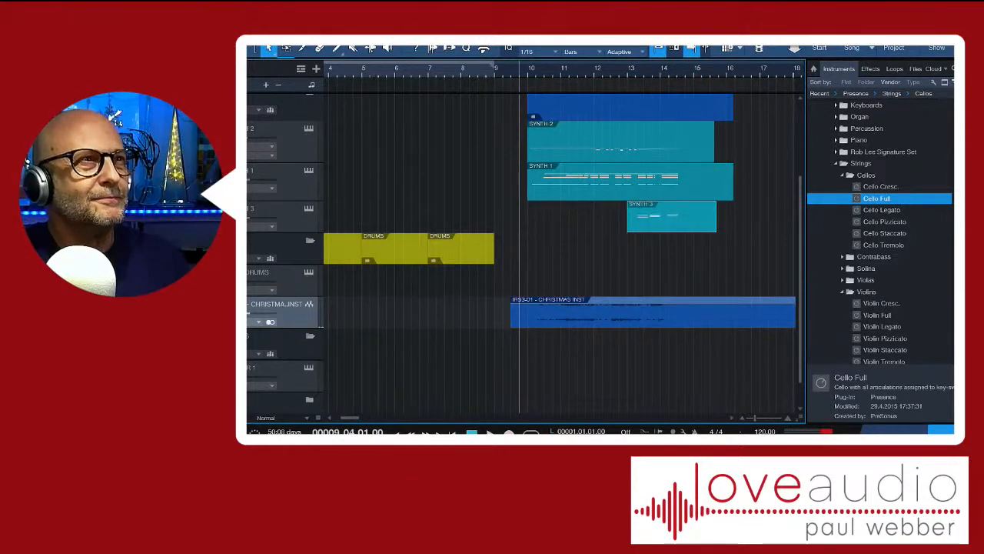
Play the new SYNTH 3 part with the other tracks, and select the SYNTH 3 track with the playhead at bar 13
key(space)
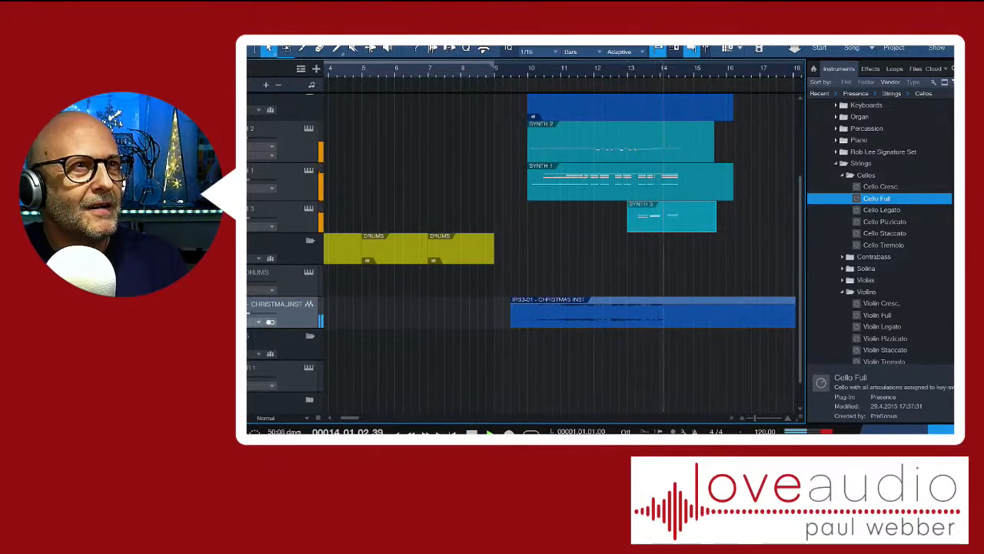
key(space)
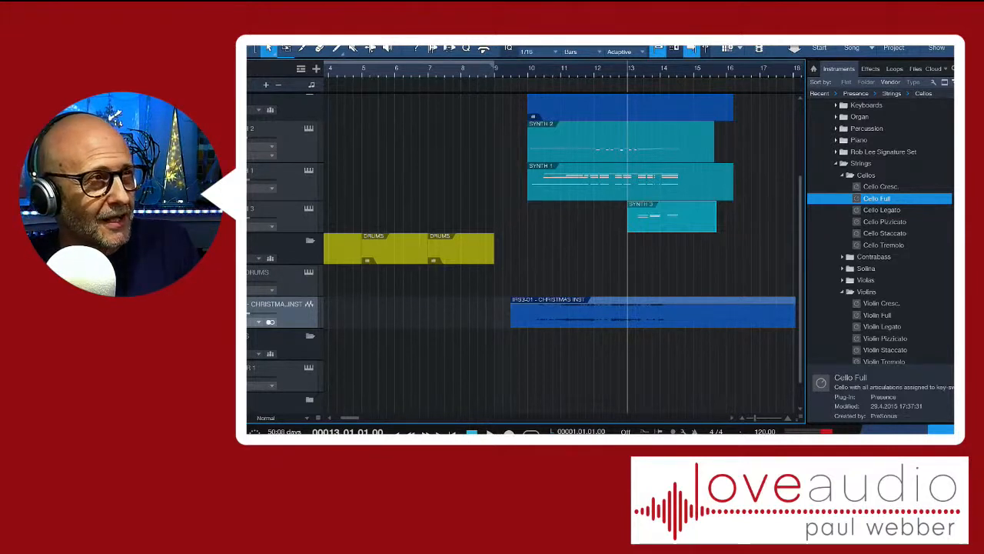
click(286, 216)
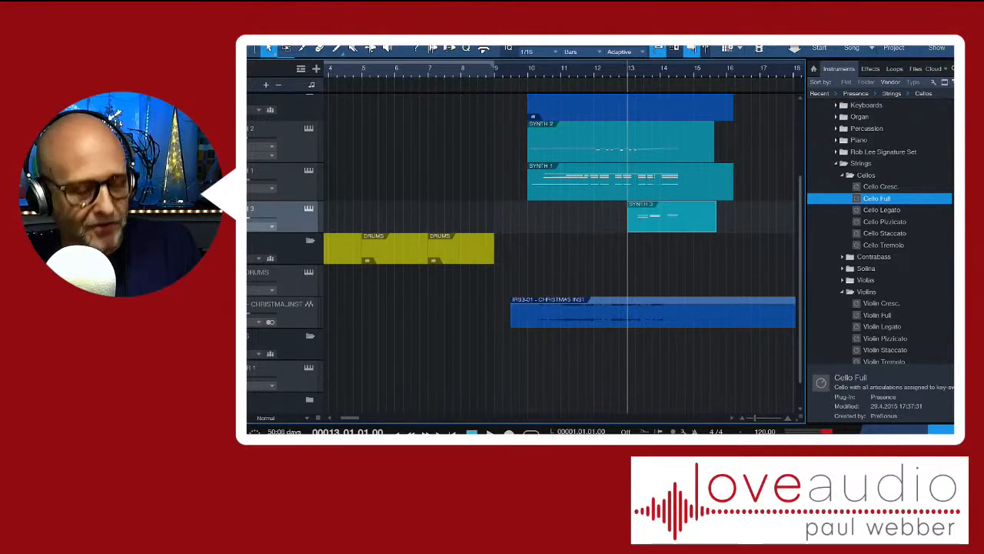
Play the SYNTH 3 part from bar 13, open it in the note editor and play the same passage in score view
key(space)
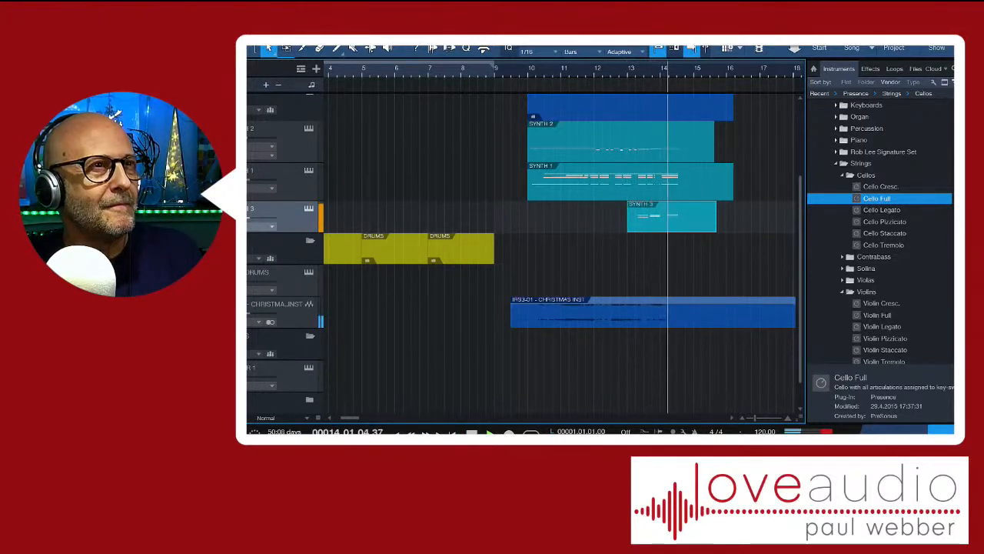
key(space)
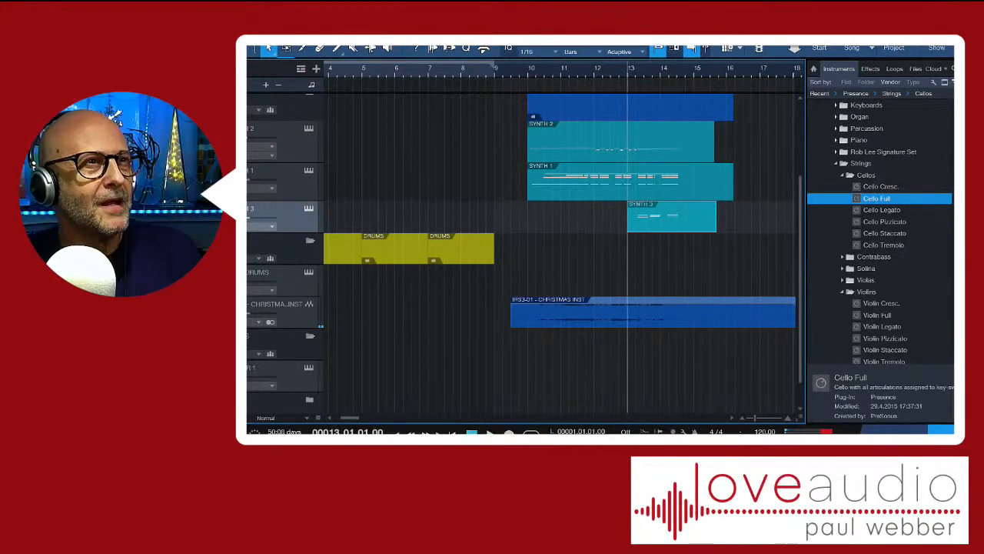
key(F2)
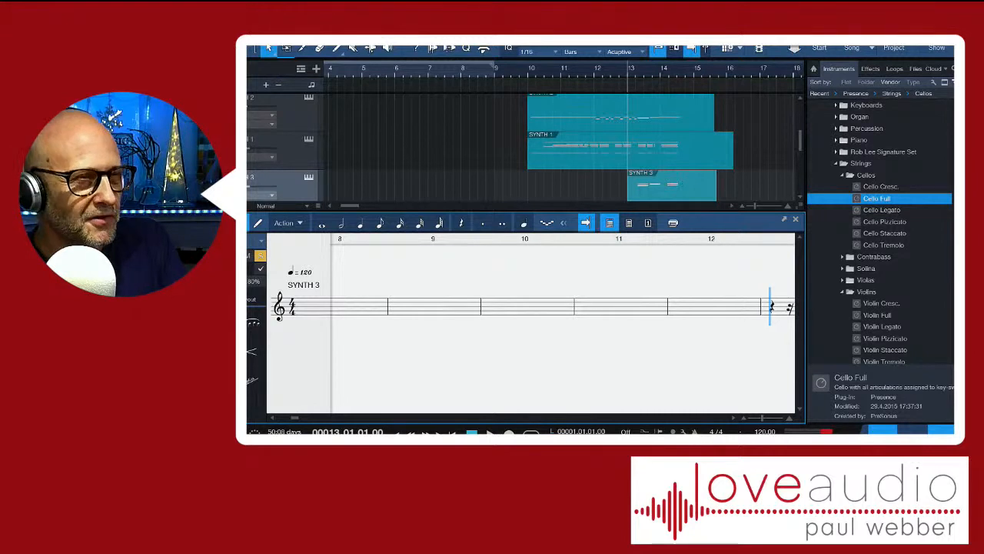
key(space)
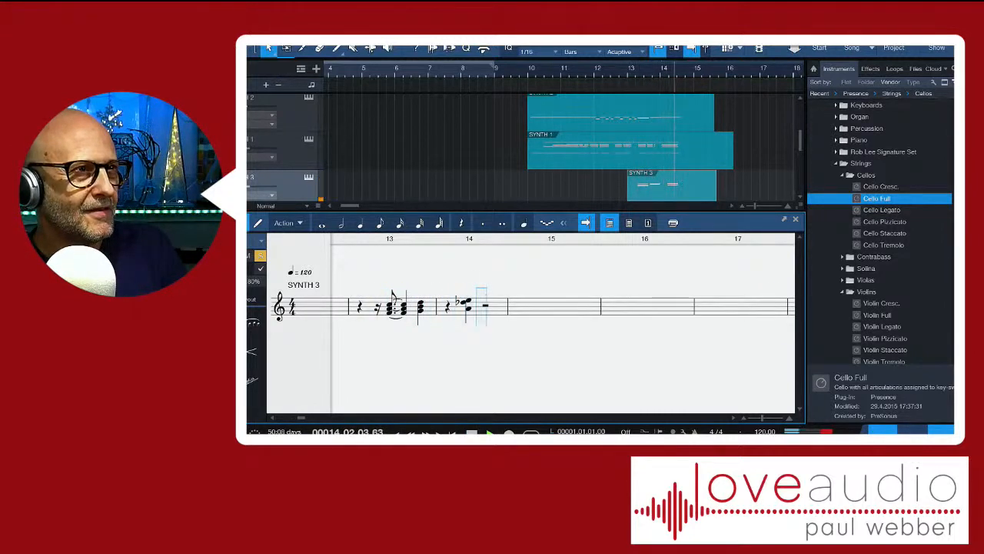
key(space)
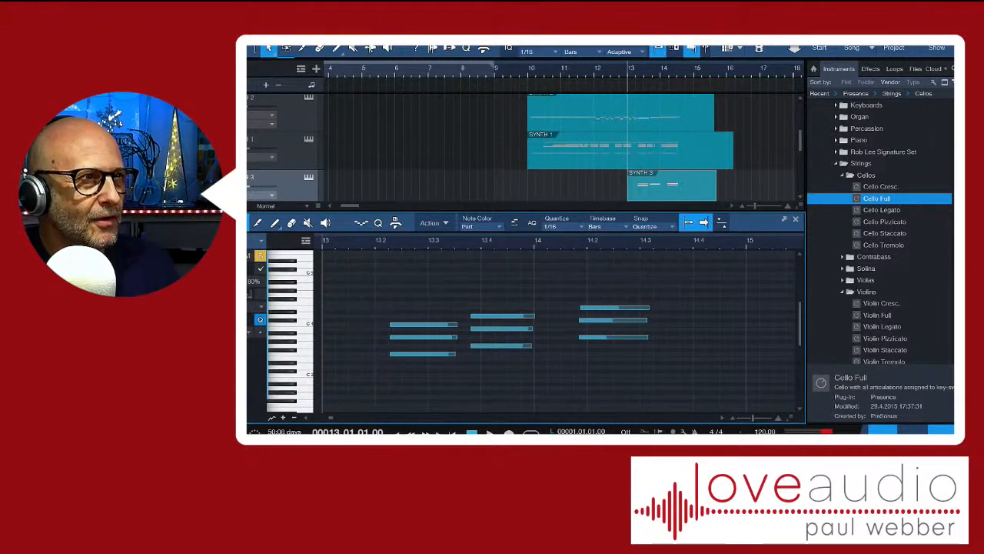
Look through the note editor's action commands and the additional views, including the Quantize view
click(434, 223)
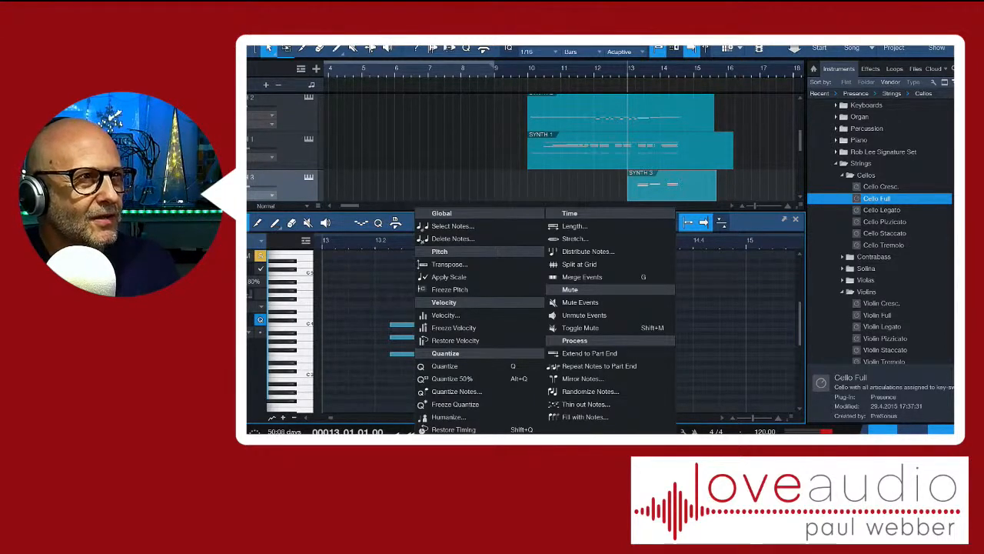
click(444, 150)
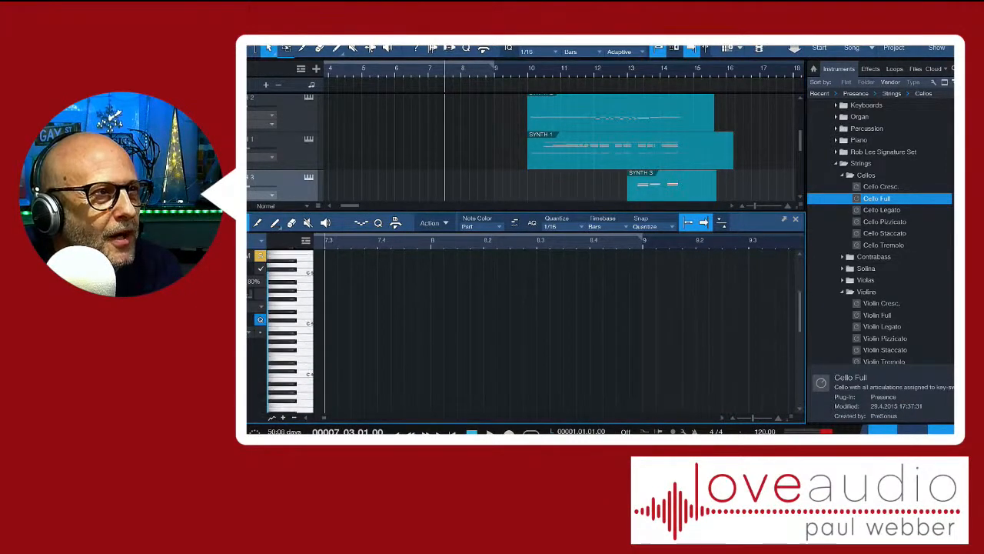
scroll(554, 330, down, 5)
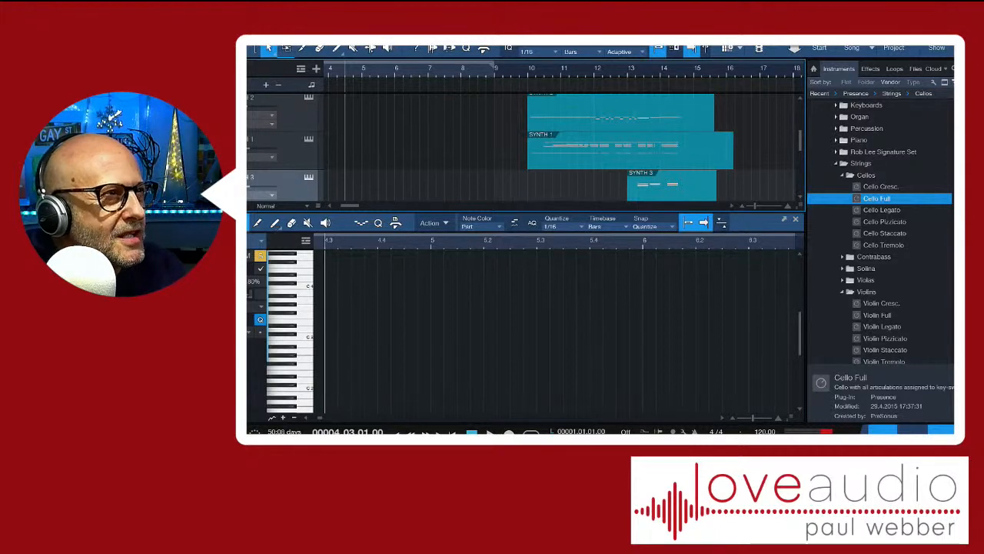
click(253, 281)
click(254, 281)
key(Return)
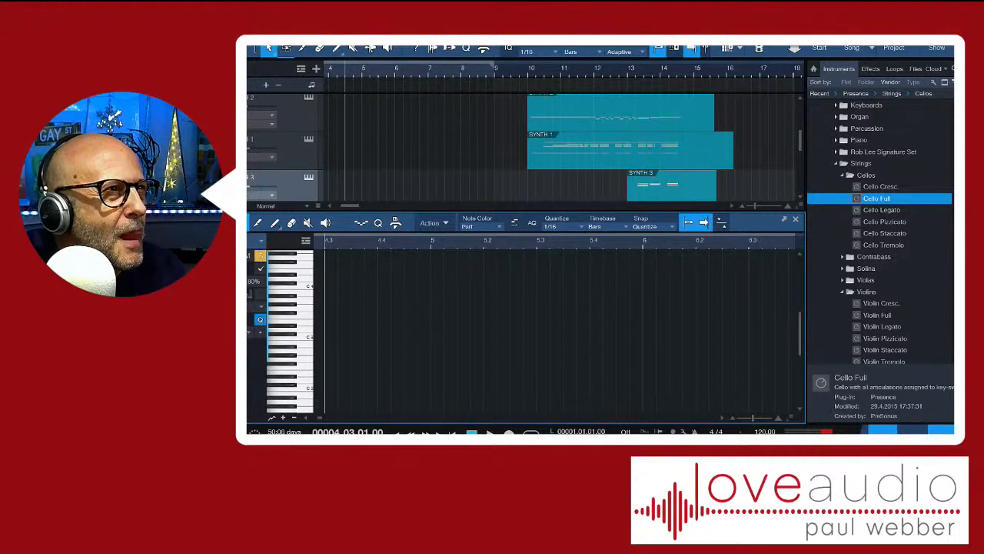
click(306, 37)
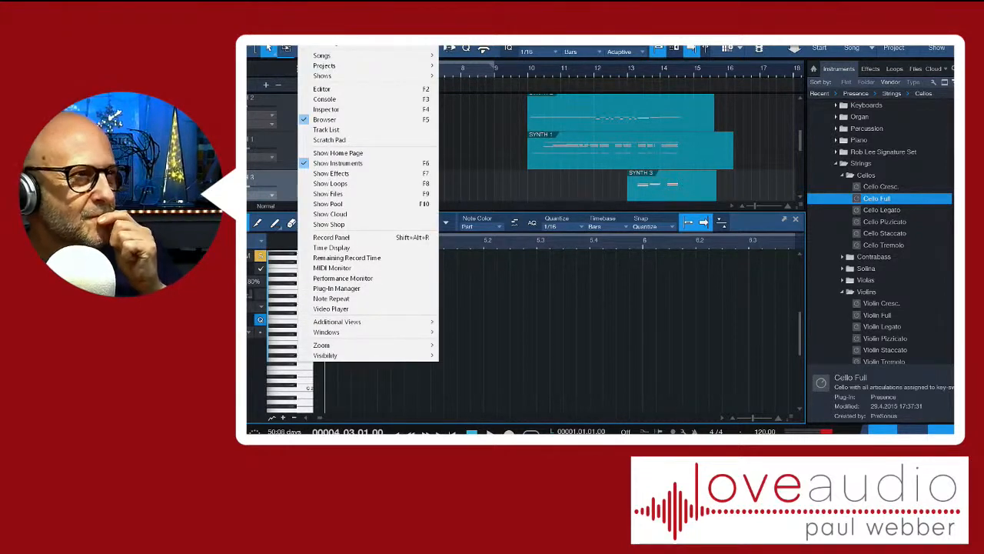
mouse_move(346, 321)
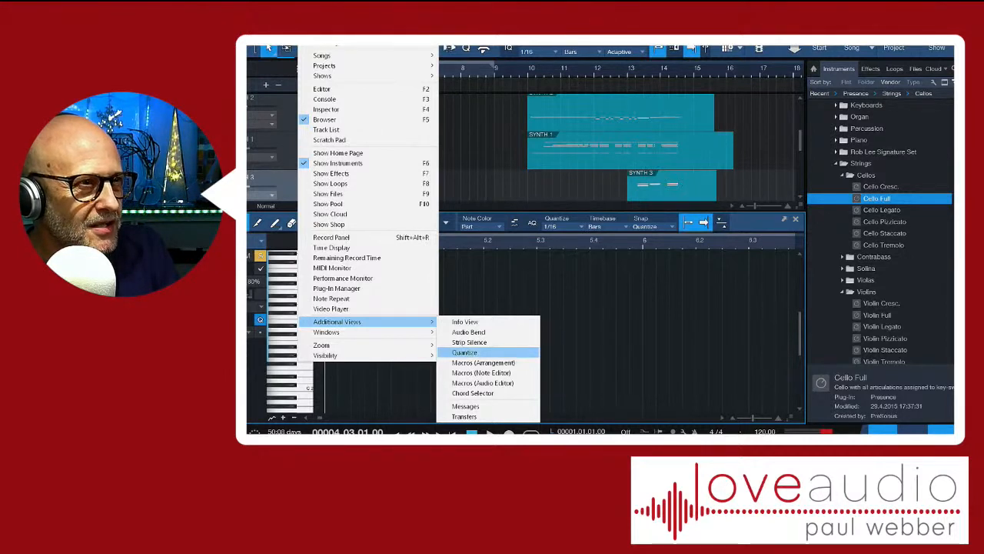
click(683, 240)
click(683, 240)
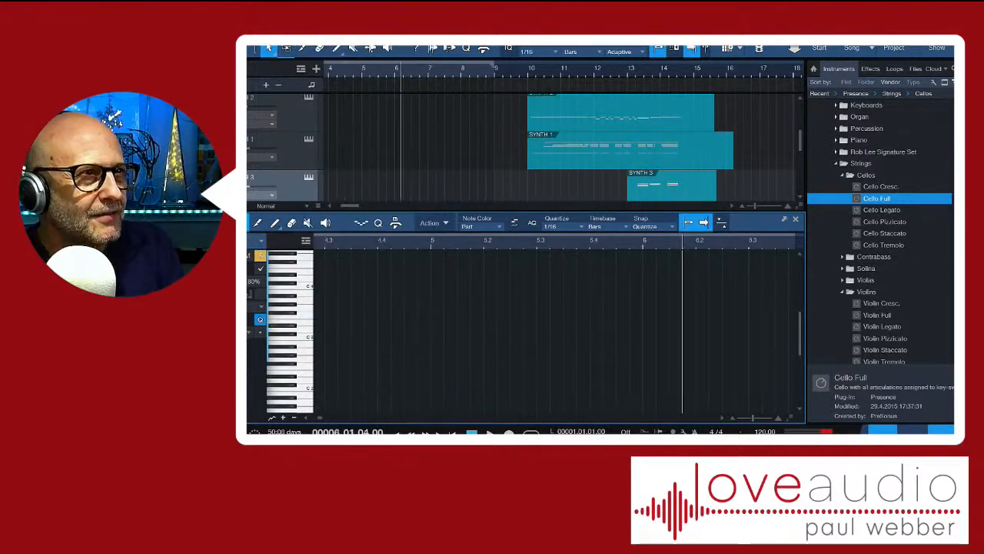
Close the note editor, reopen the SYNTH 3 part in it and hide the browser to widen the workspace
click(795, 218)
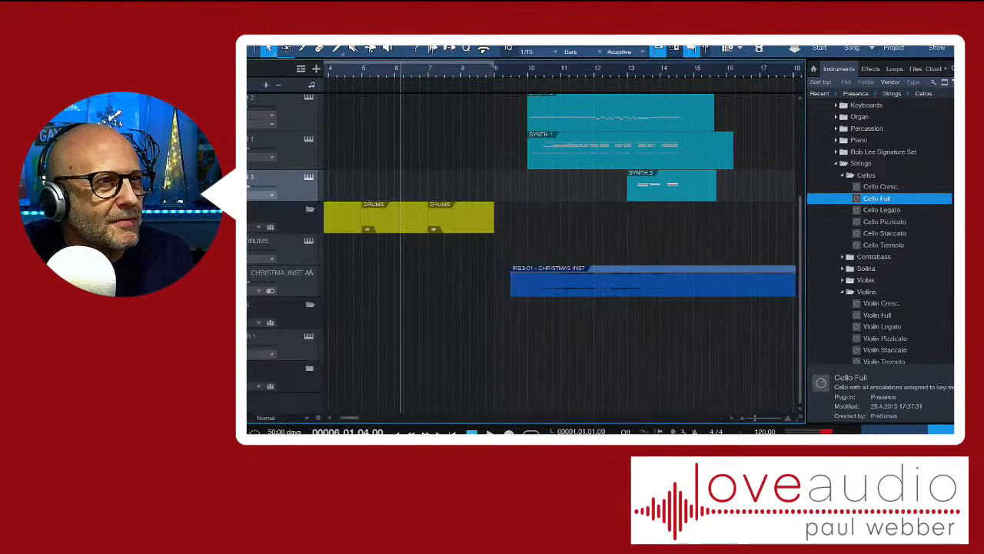
click(673, 189)
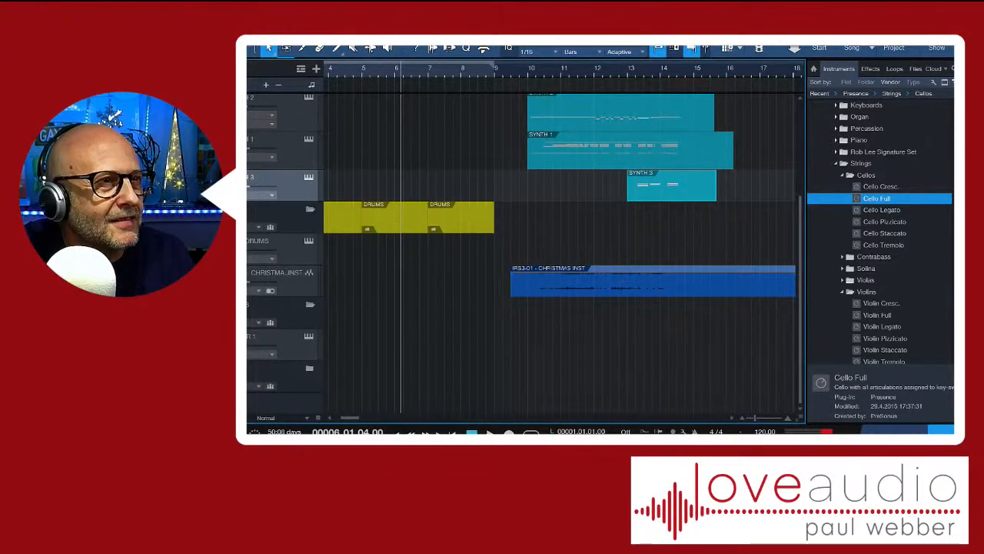
key(F2)
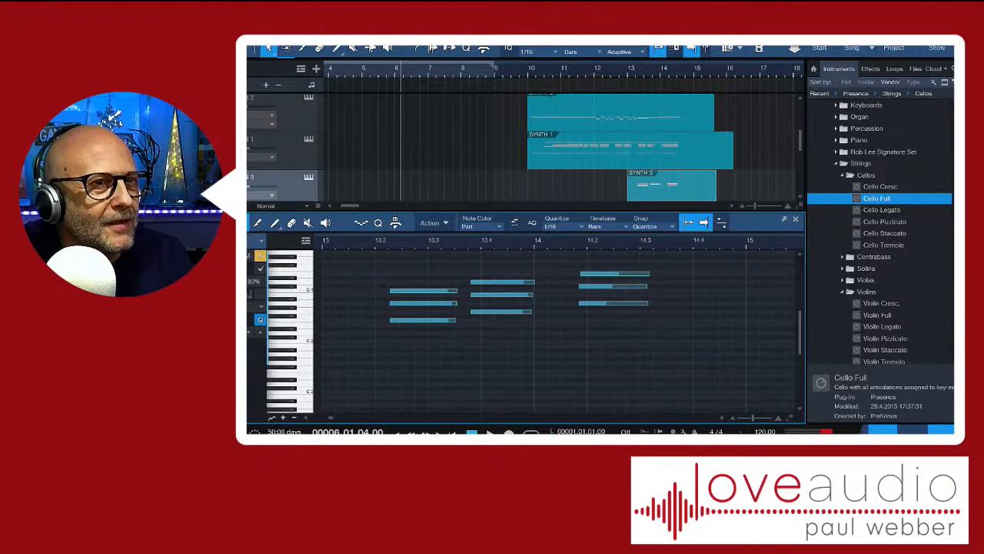
key(F5)
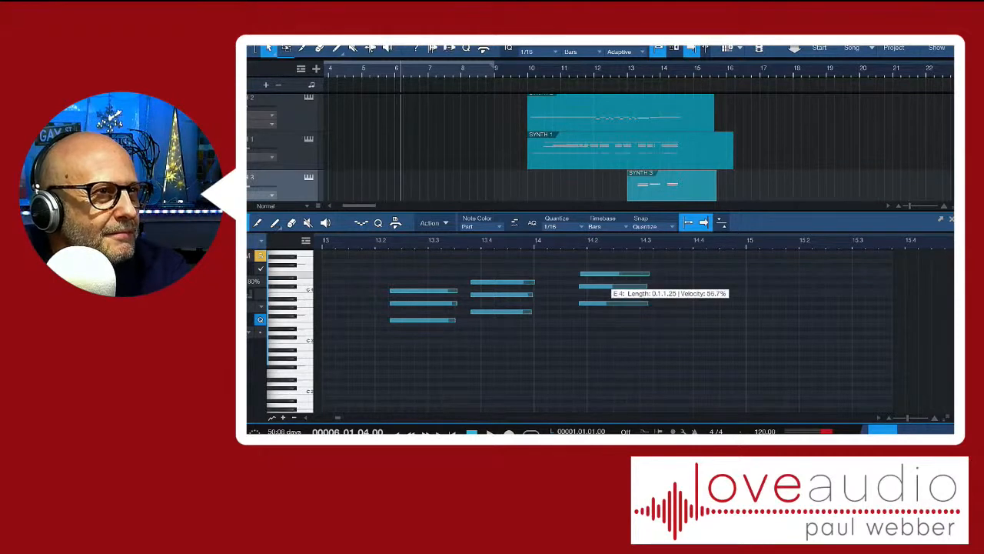
Try deleting the top note of the last SYNTH 3 chord in bar 14, and undo the deletion
click(611, 274)
key(Delete)
click(605, 275)
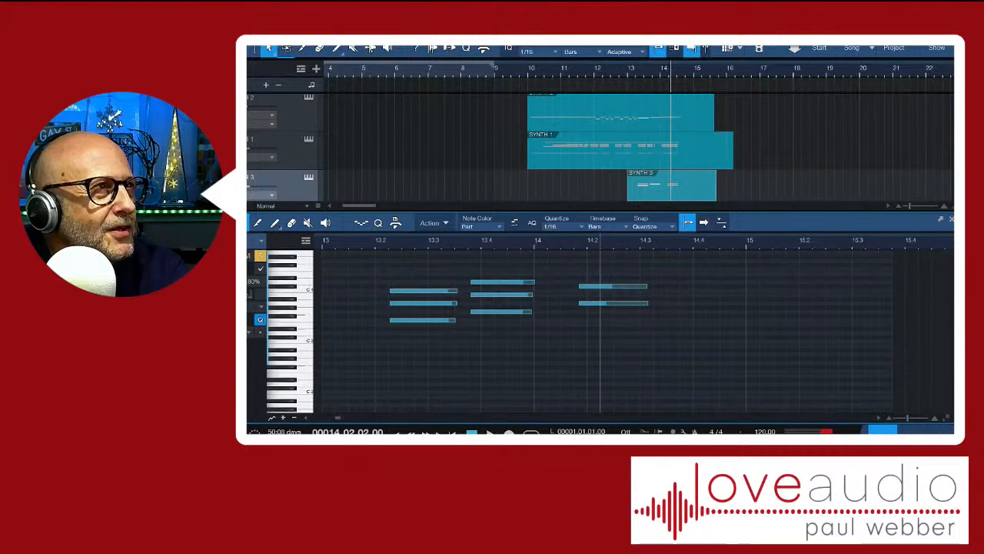
key(ctrl+z)
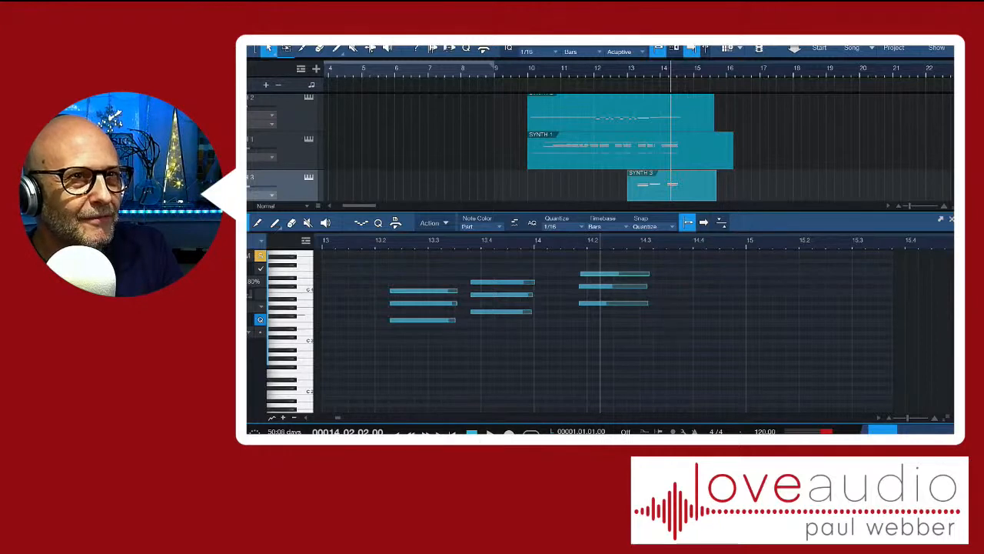
Close and reopen the note editor for SYNTH 3 and play the part from beat 2 of bar 12
key(F2)
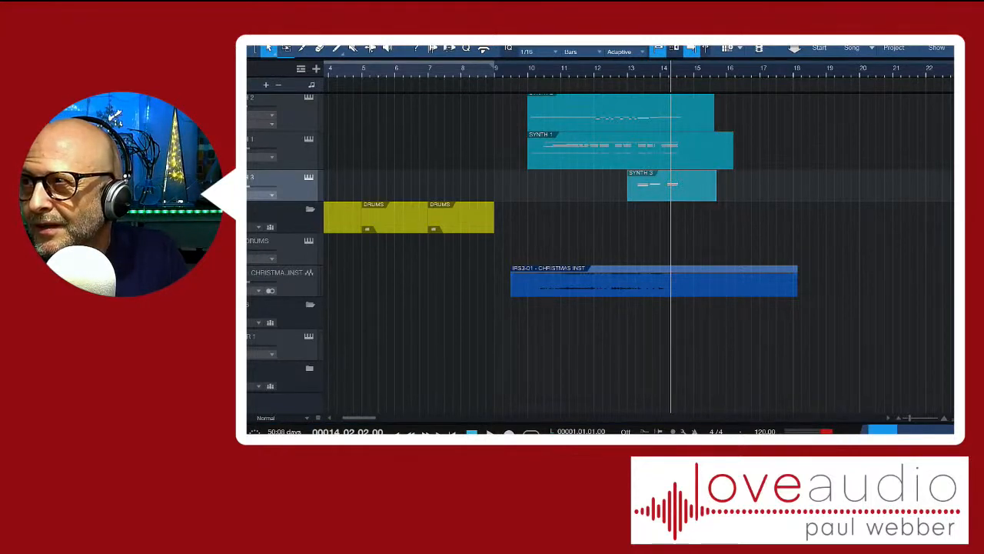
key(F2)
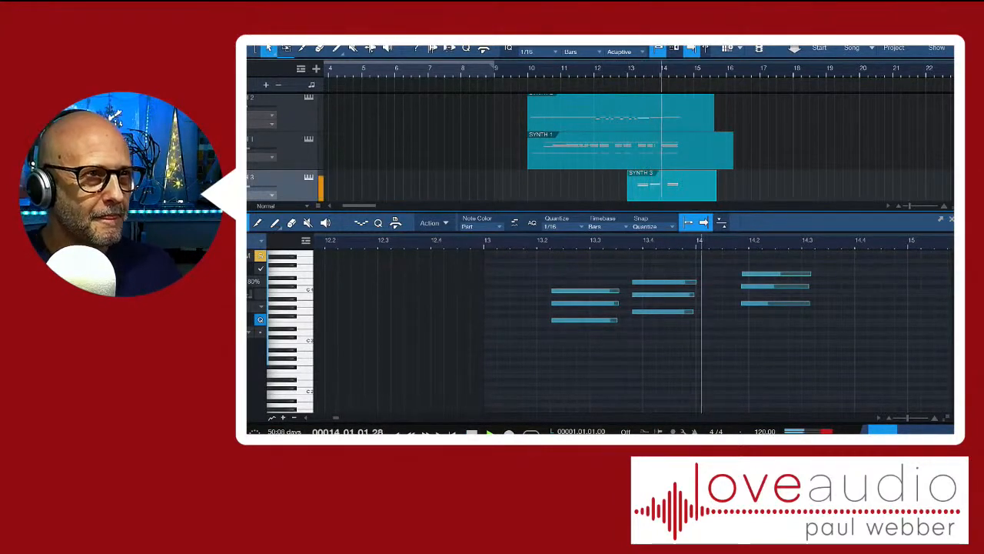
key(space)
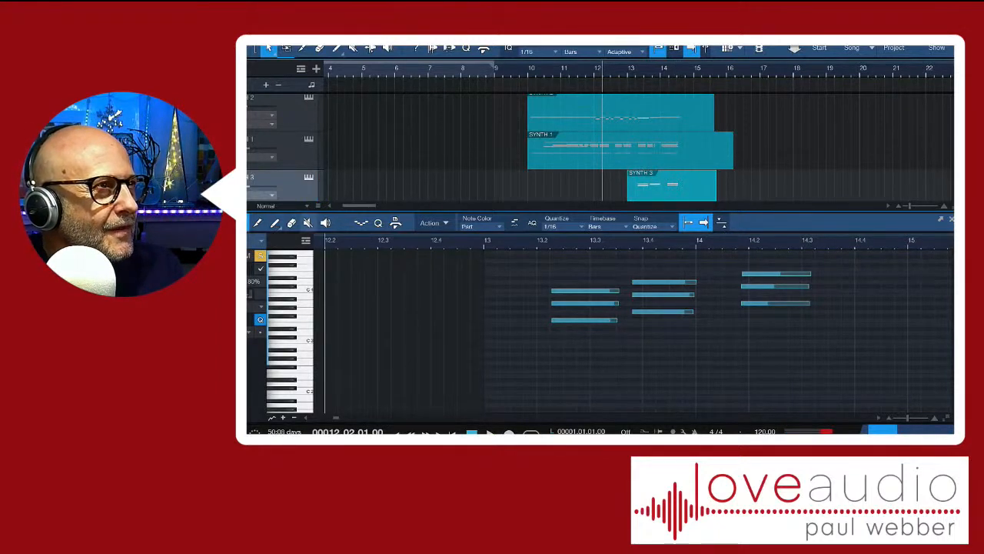
Activate the Listen tool in the note editor and briefly play from beat 2 of bar 12
click(326, 223)
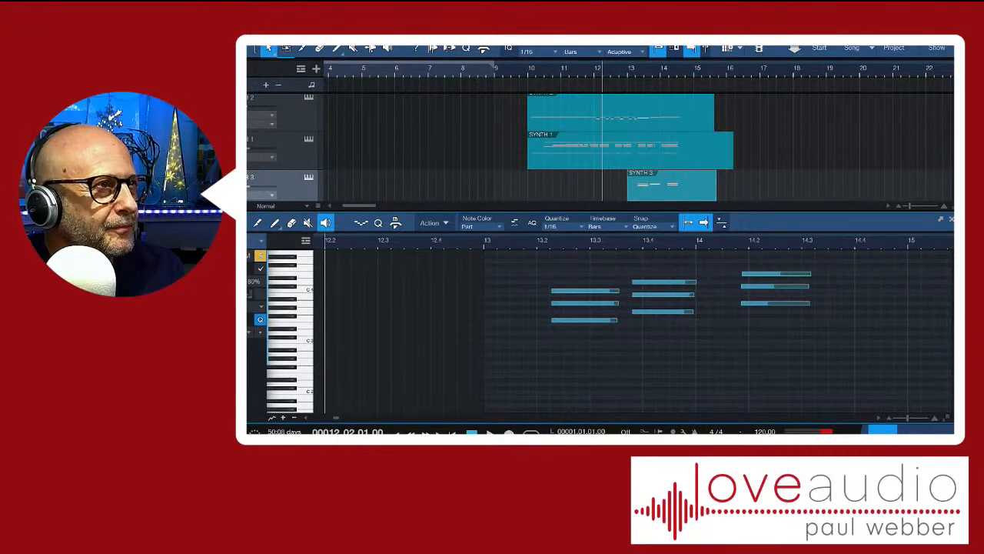
key(space)
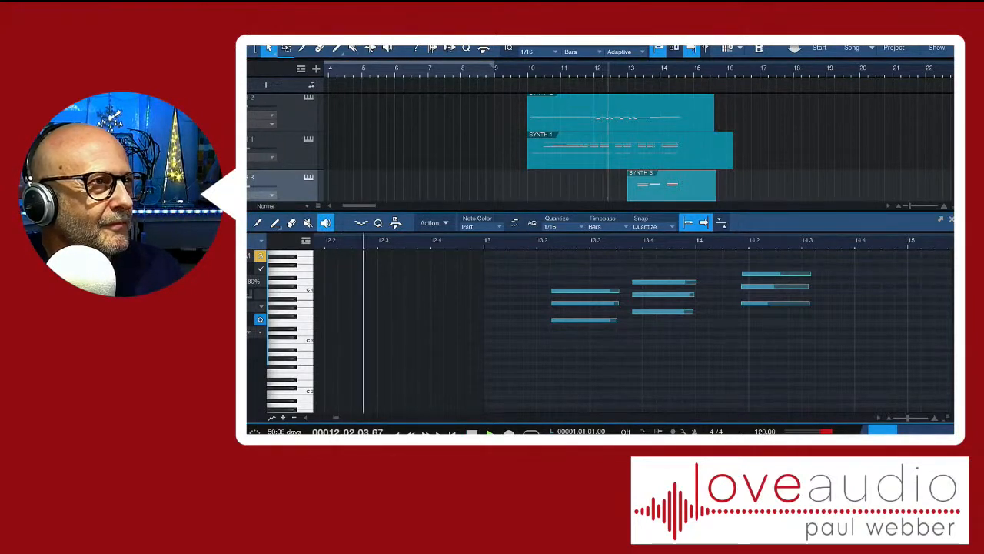
key(space)
click(362, 223)
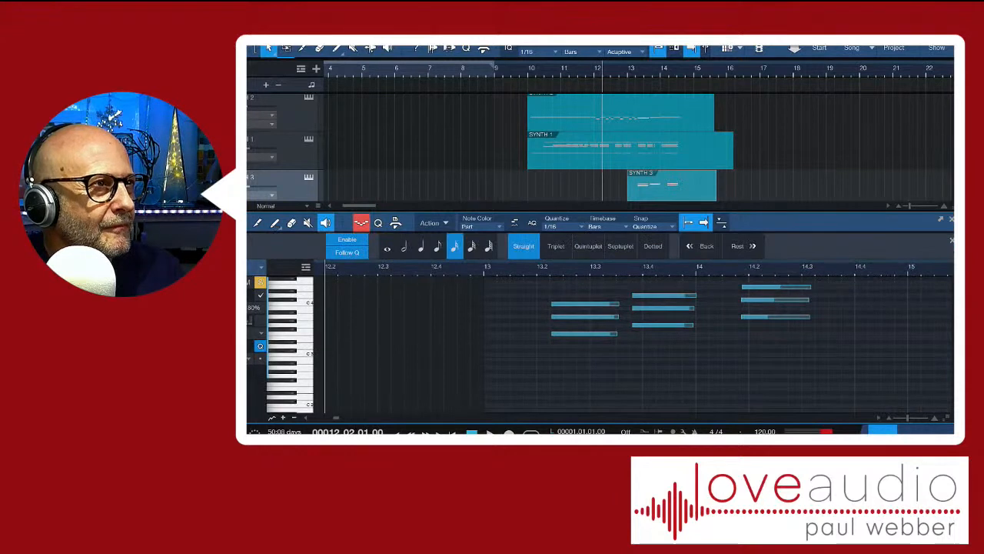
click(362, 223)
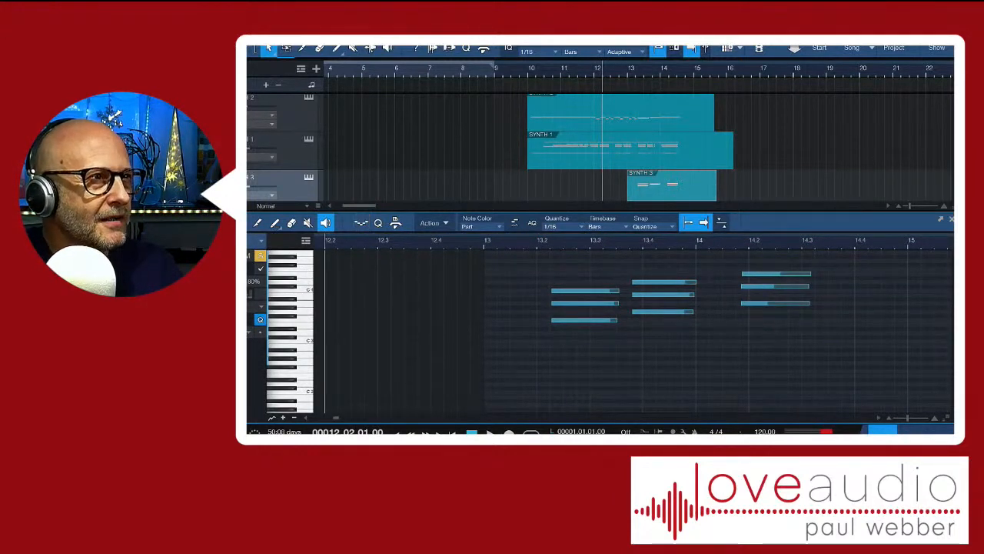
click(430, 223)
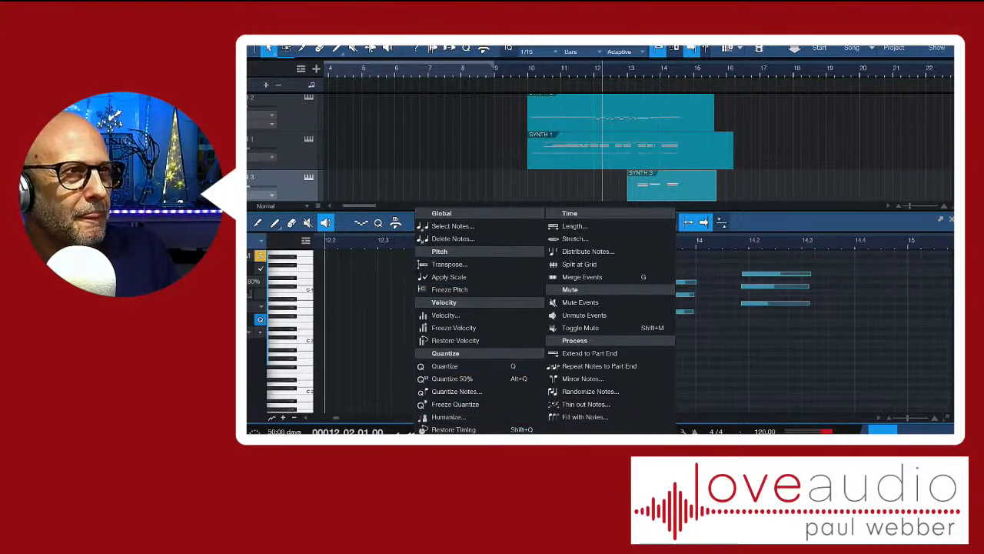
click(436, 181)
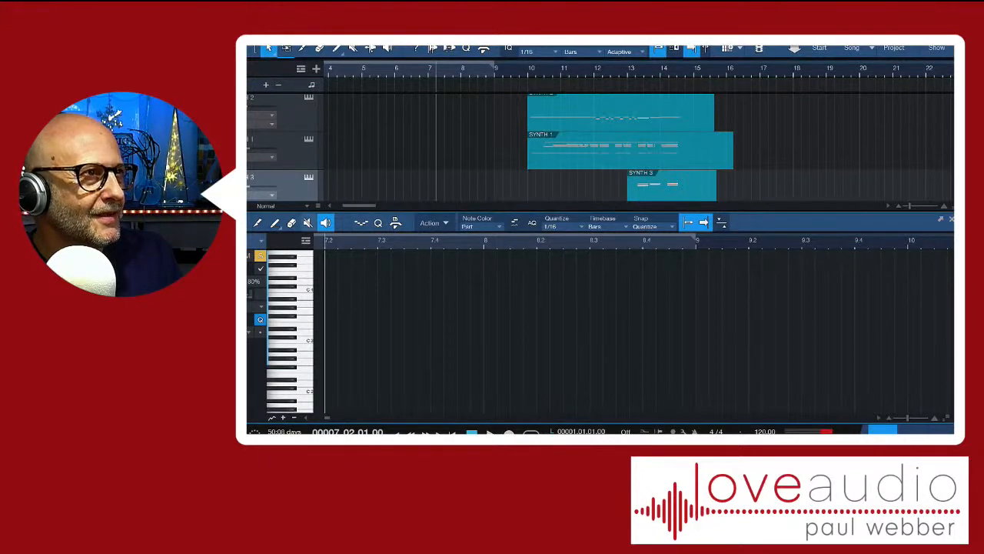
Switch to the Mute tool and back to the Listen tool, and play SYNTH 3 from beat 3 of bar 12
key(6)
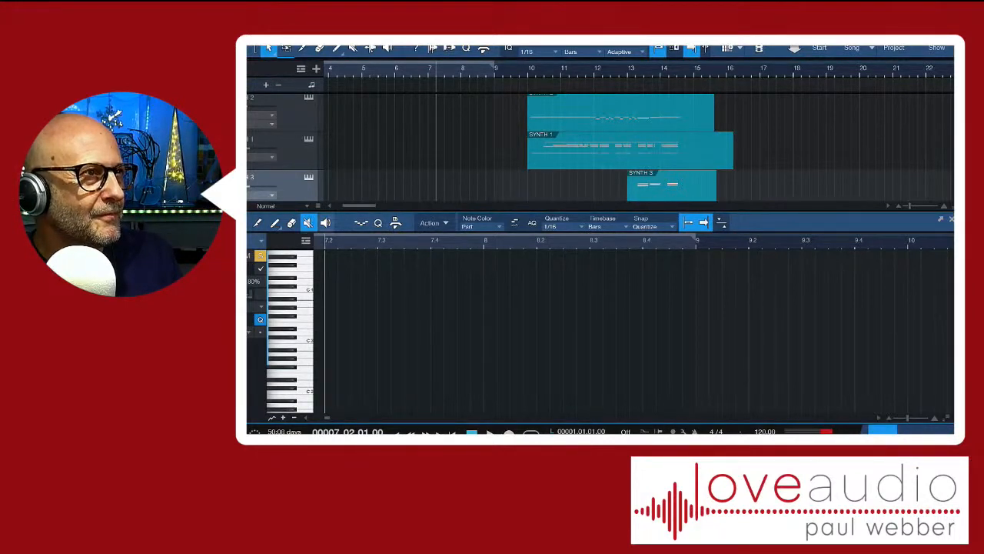
key(8)
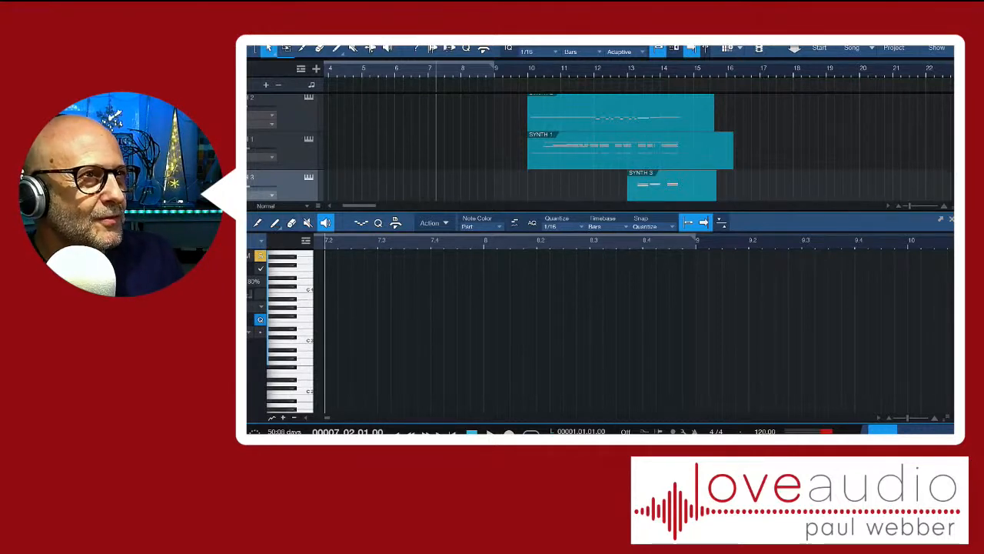
click(610, 71)
key(space)
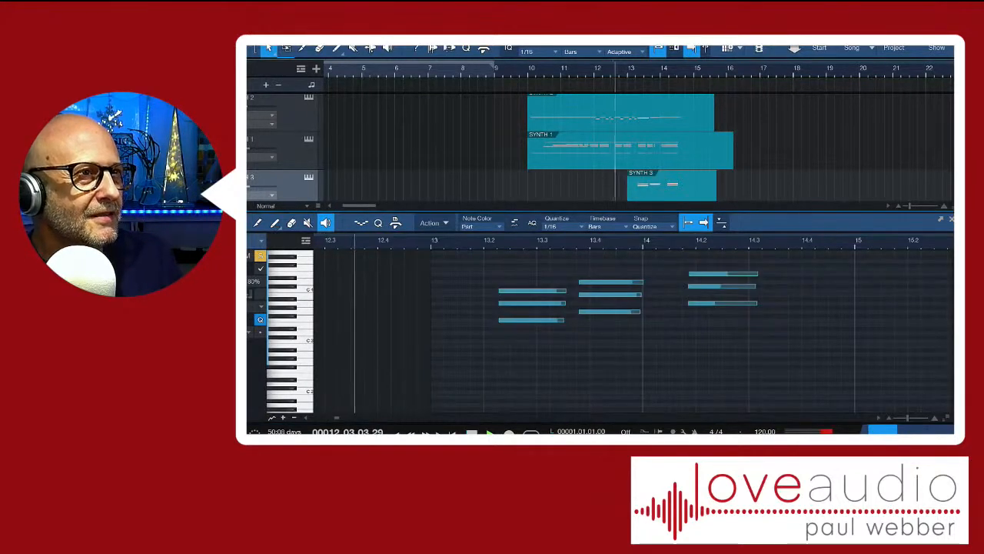
key(space)
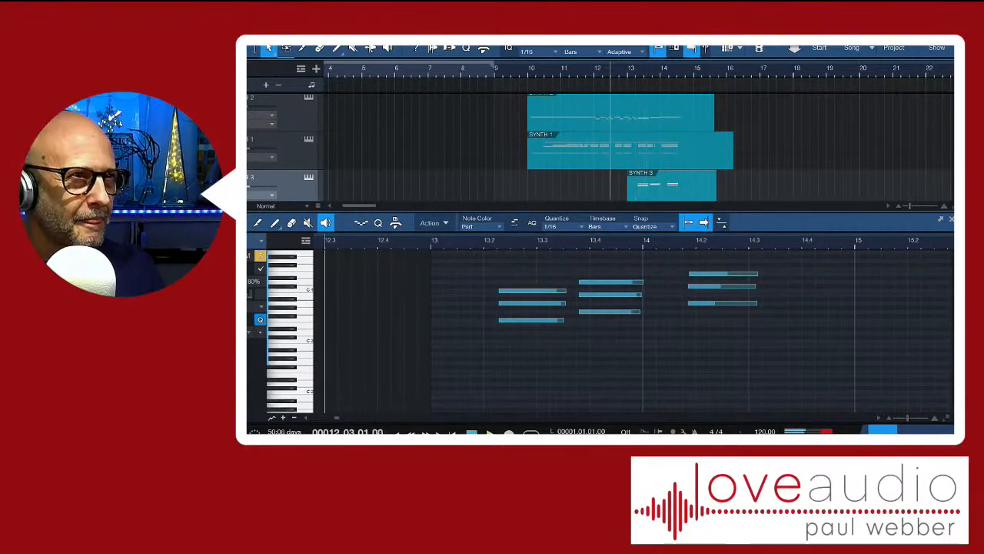
key(space)
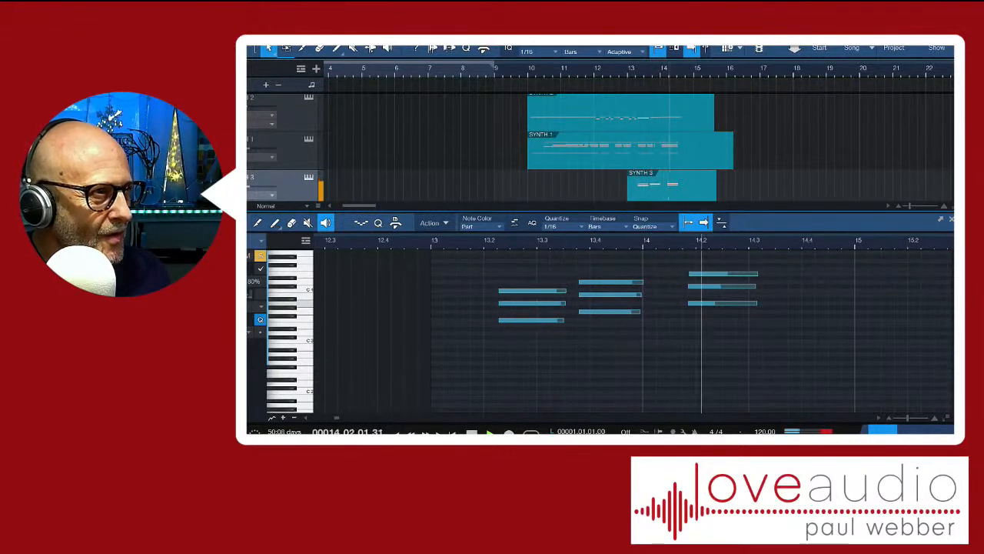
key(space)
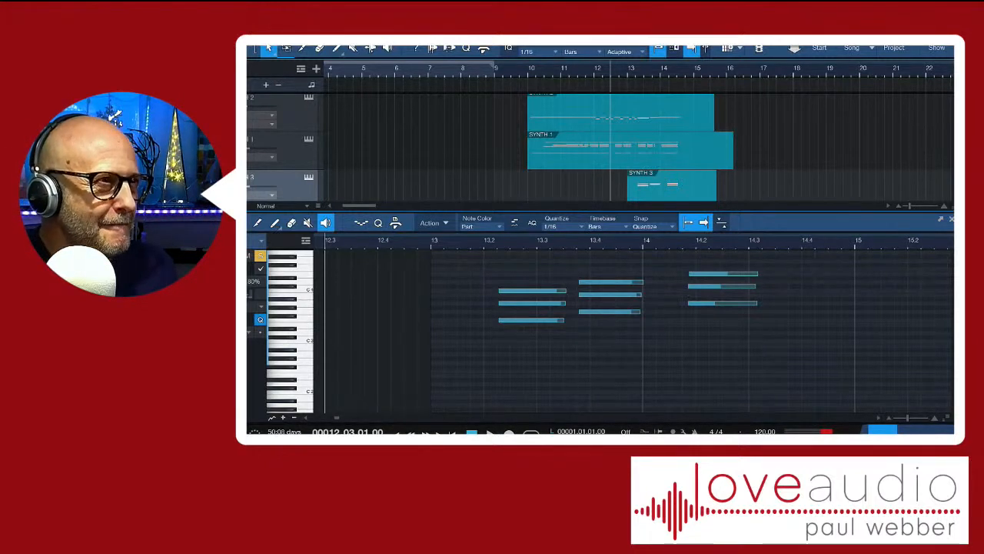
Select all the notes of the SYNTH 3 part in the note editor
right_click(328, 227)
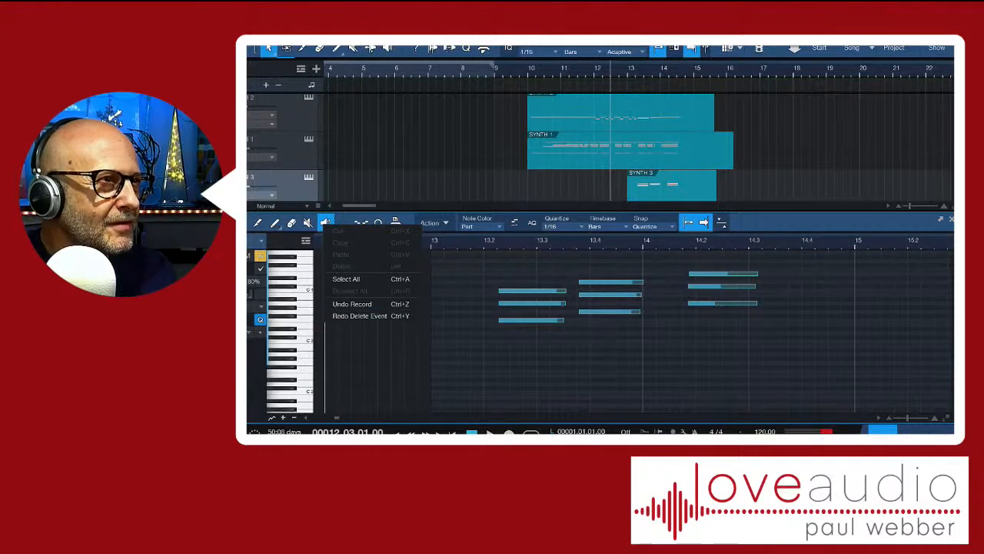
click(346, 278)
key(space)
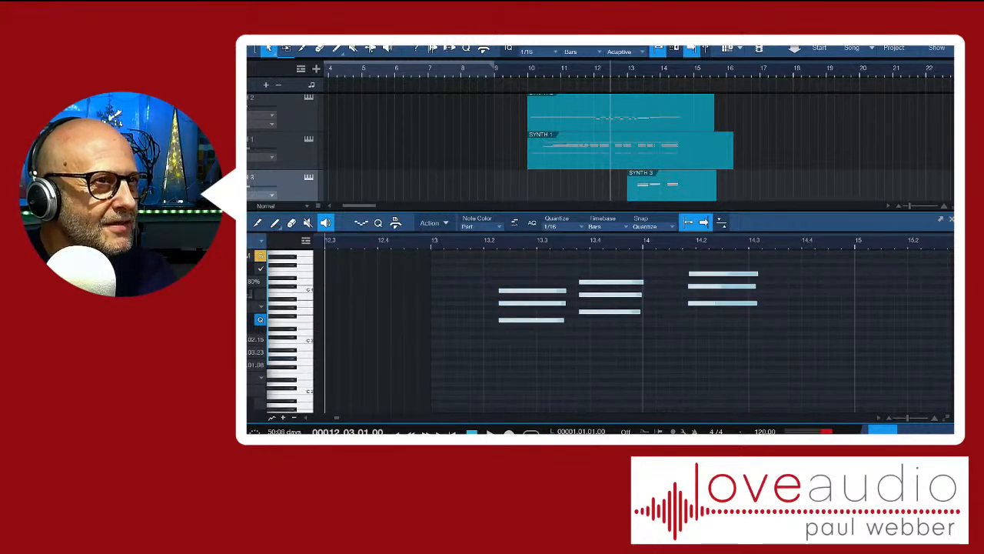
Play the selected SYNTH 3 notes several times between bars 12 and 14 to compare the chords
key(space)
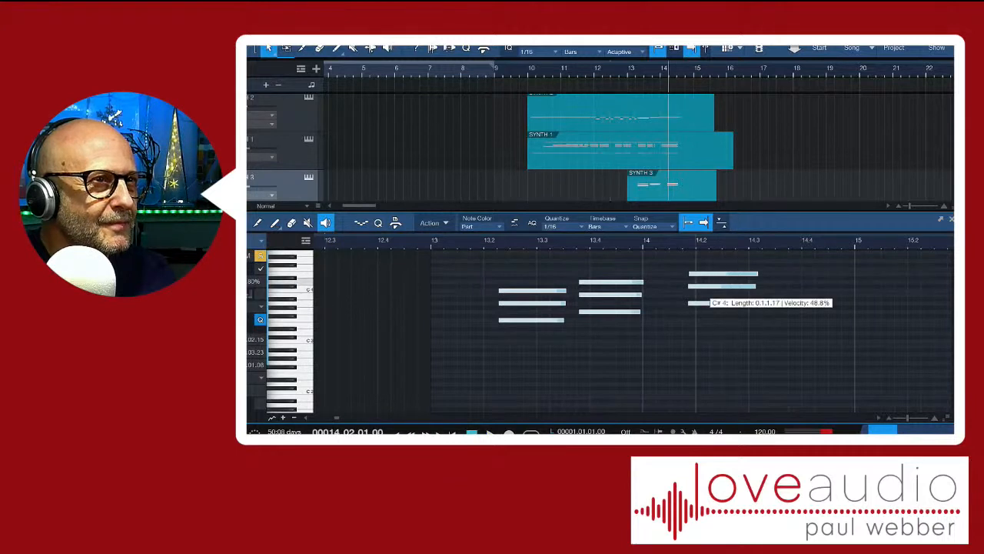
key(ctrl+space)
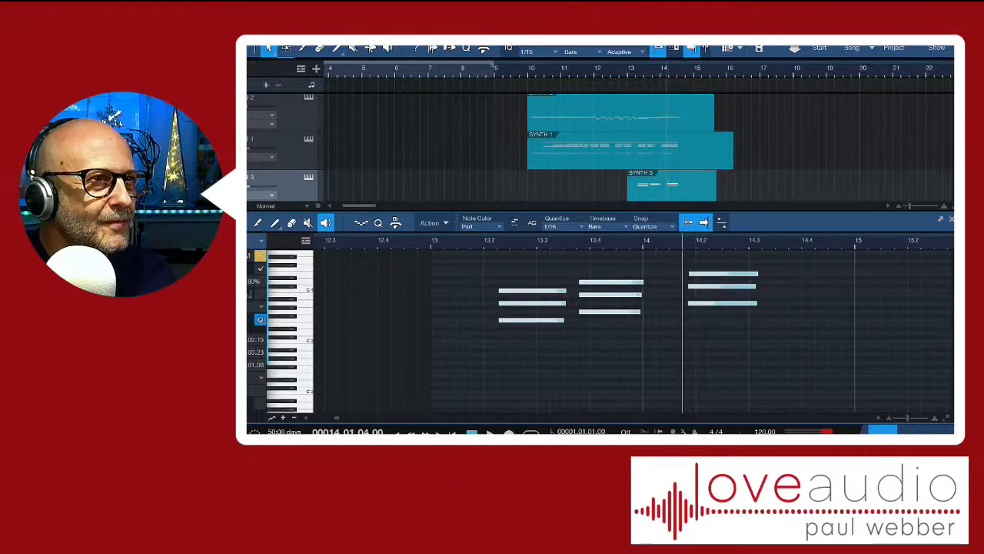
key(ctrl+space)
key(space)
key(space)
key(space)
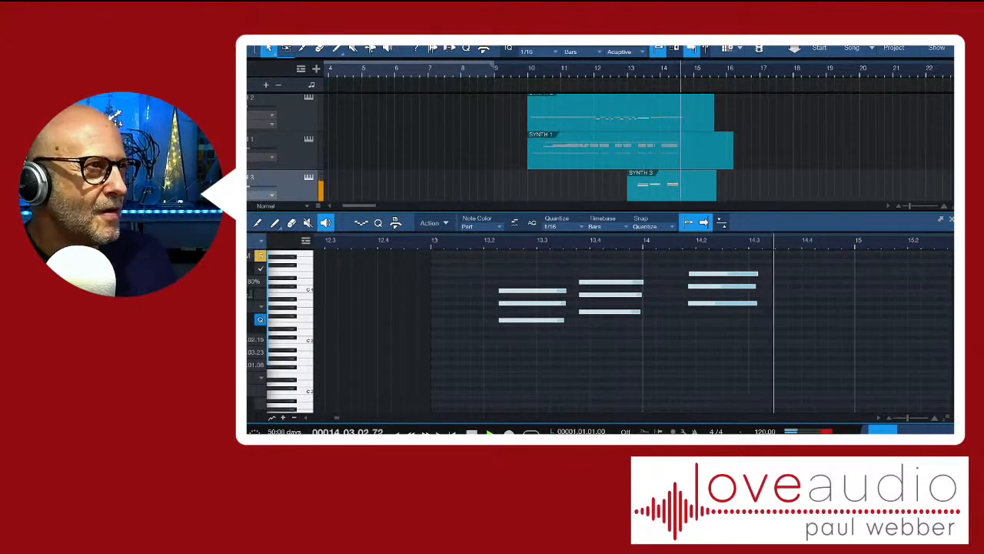
key(space)
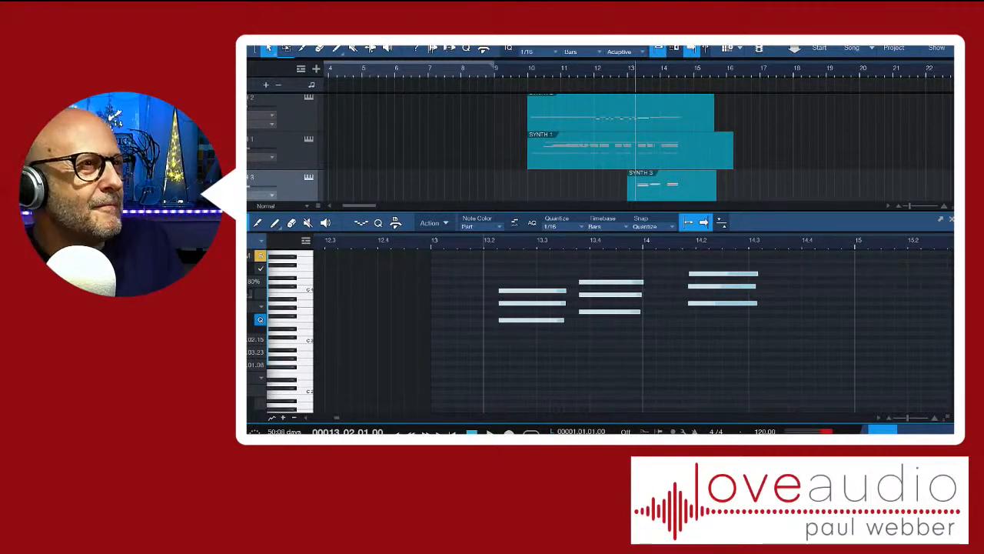
Deselect the SYNTH 3 notes, open the SYNTH 1 part in the note editor and examine its chords and low notes
click(550, 369)
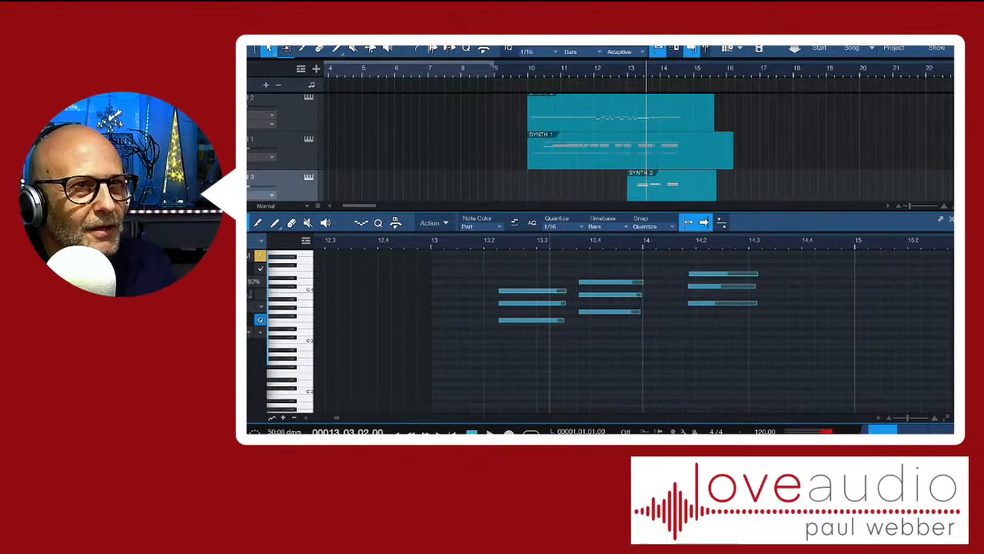
key(F2)
double_click(631, 151)
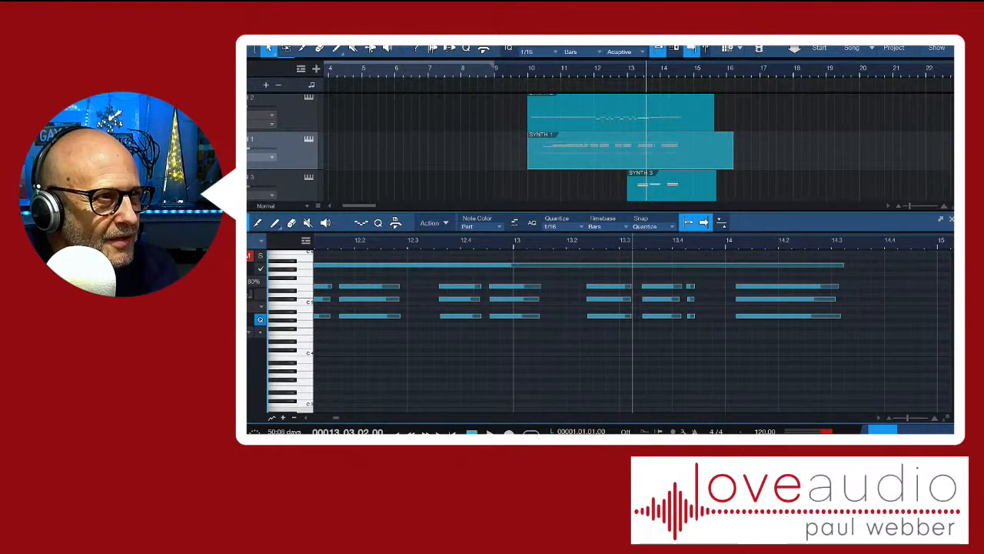
drag(420, 382, 580, 411)
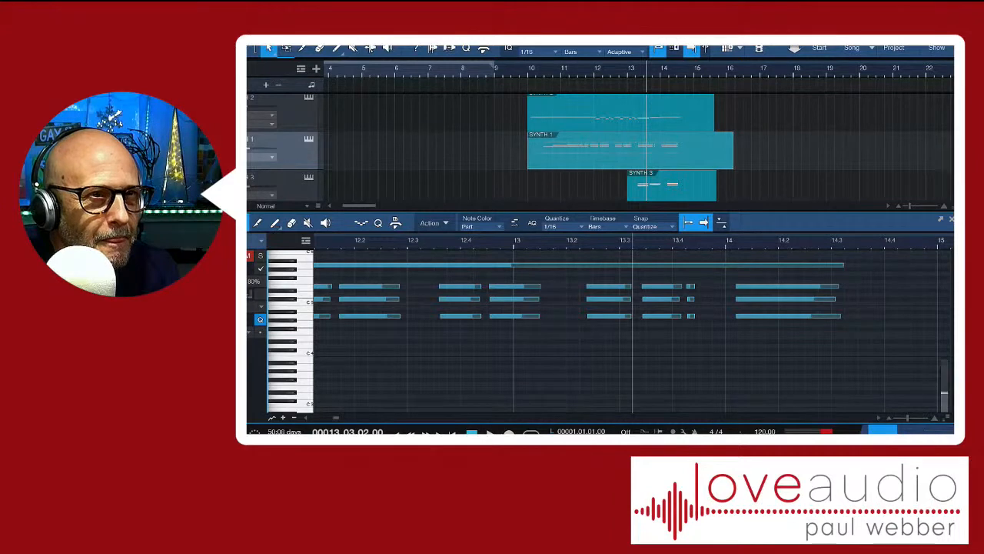
drag(945, 393, 944, 369)
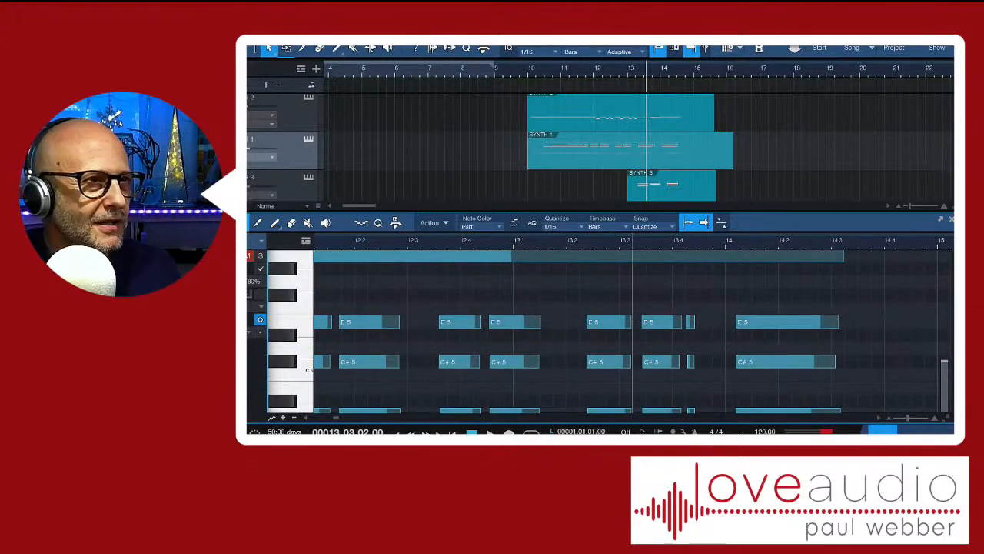
drag(944, 361, 945, 410)
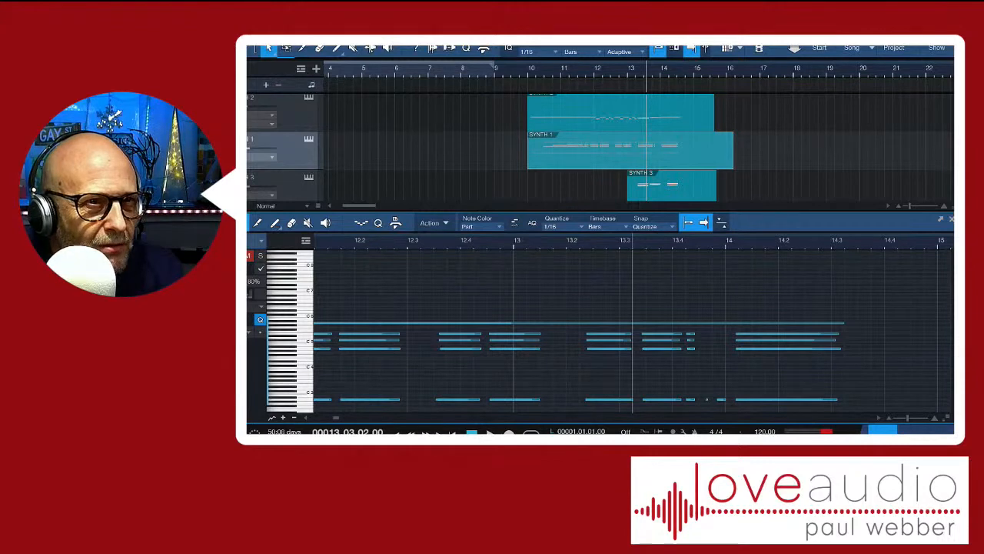
drag(944, 410, 945, 405)
scroll(607, 331, down, 2)
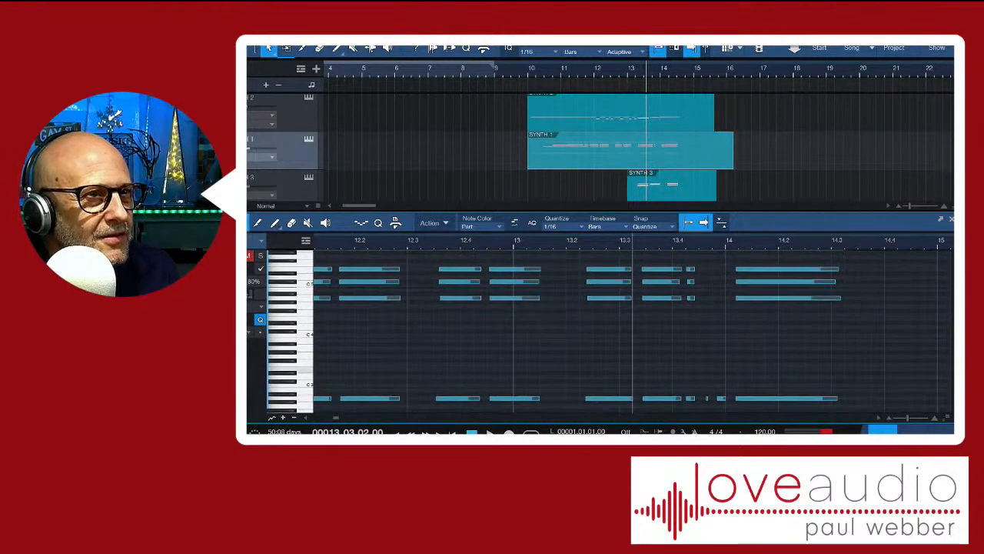
scroll(608, 335, down, 1)
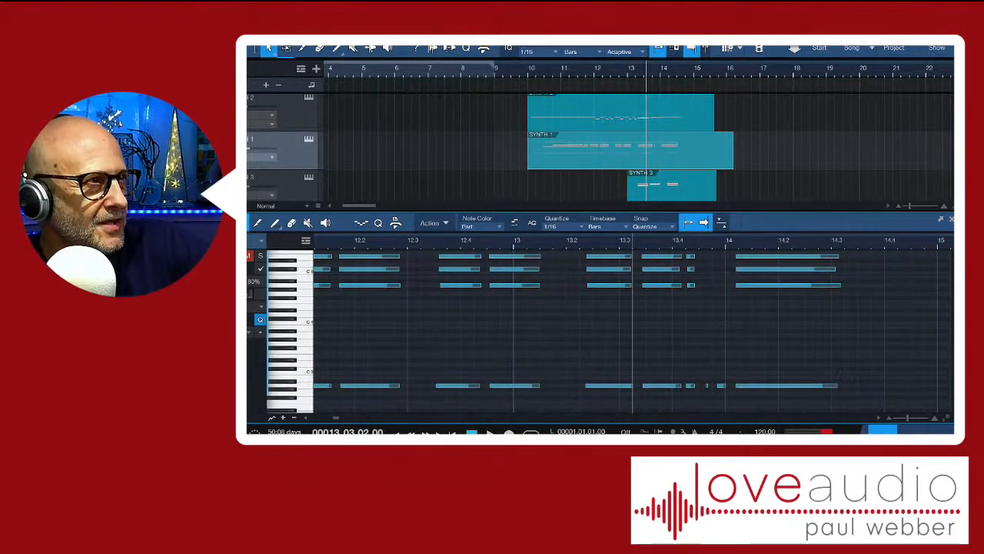
Show the inspector and the Signature track in the note editor, with the SYNTH 3 part loaded
key(F4)
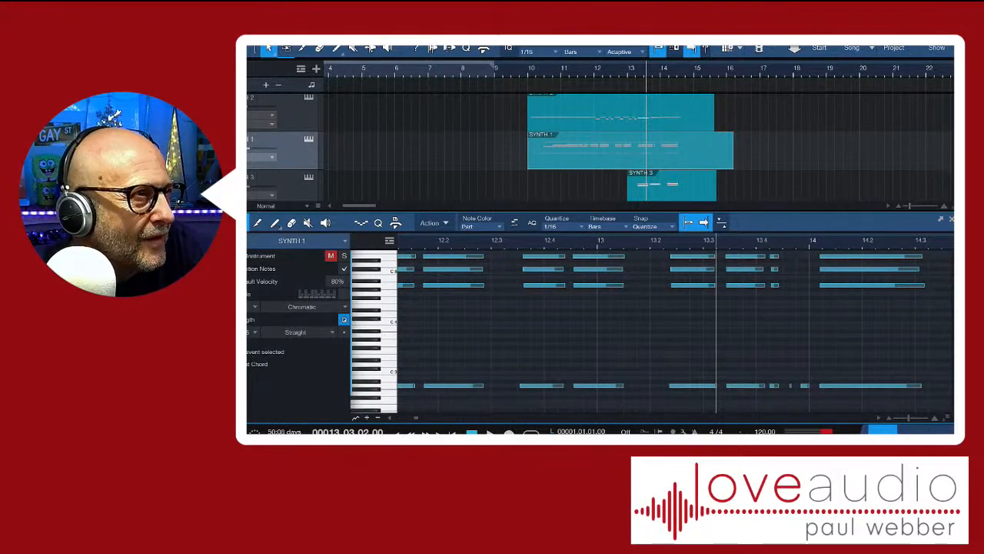
click(303, 241)
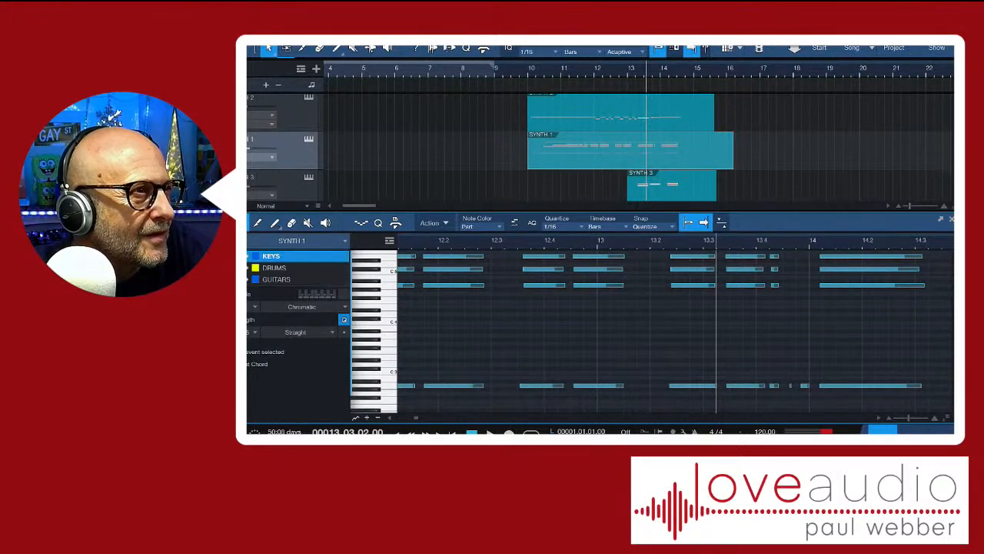
key(Escape)
click(670, 186)
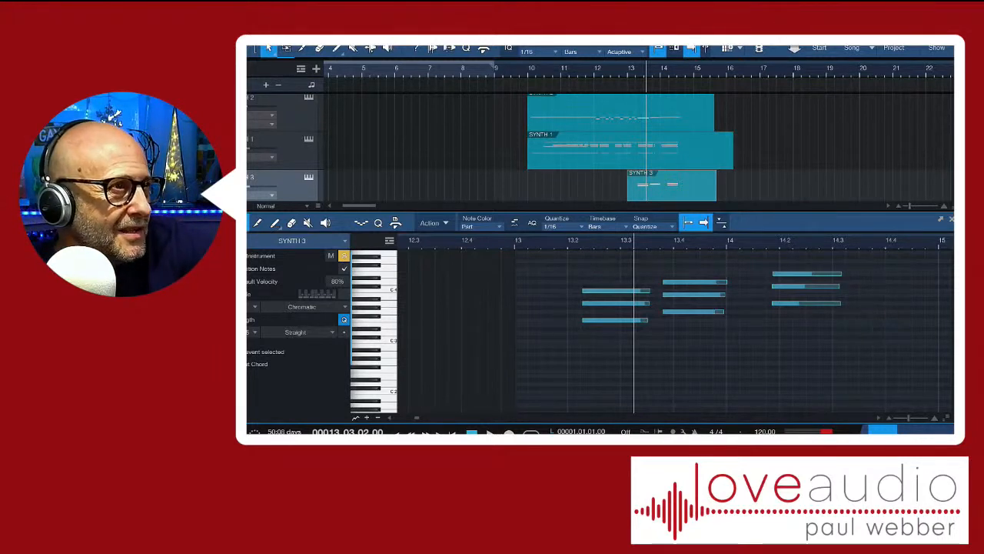
click(389, 240)
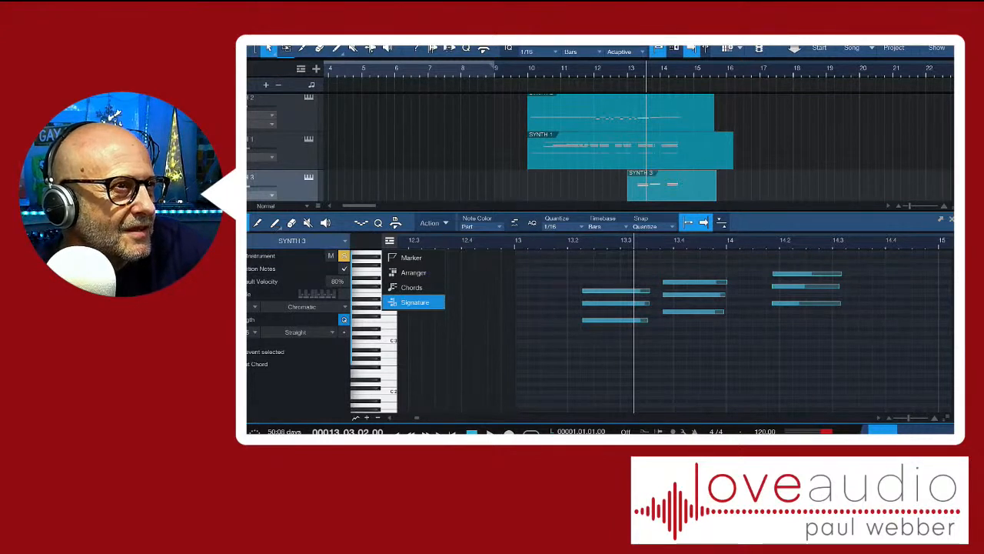
click(415, 302)
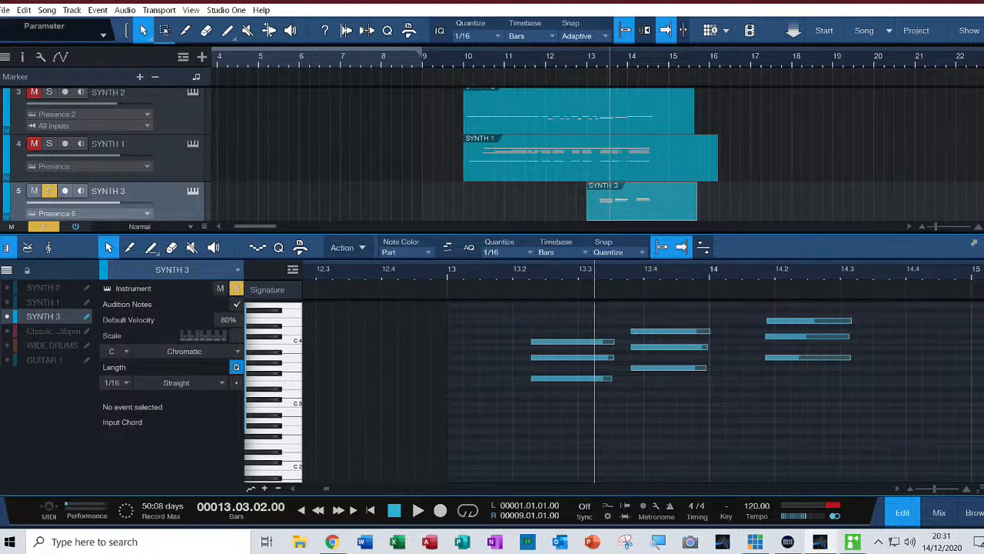
Look through the note editor's actions and open the MIDI Monitor to inspect it, closing it again
click(342, 246)
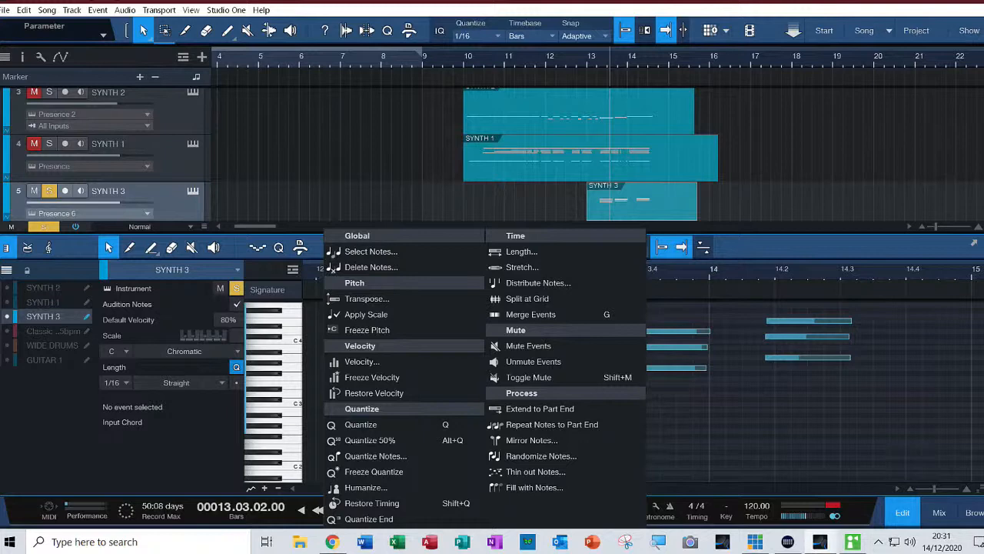
click(191, 10)
click(191, 10)
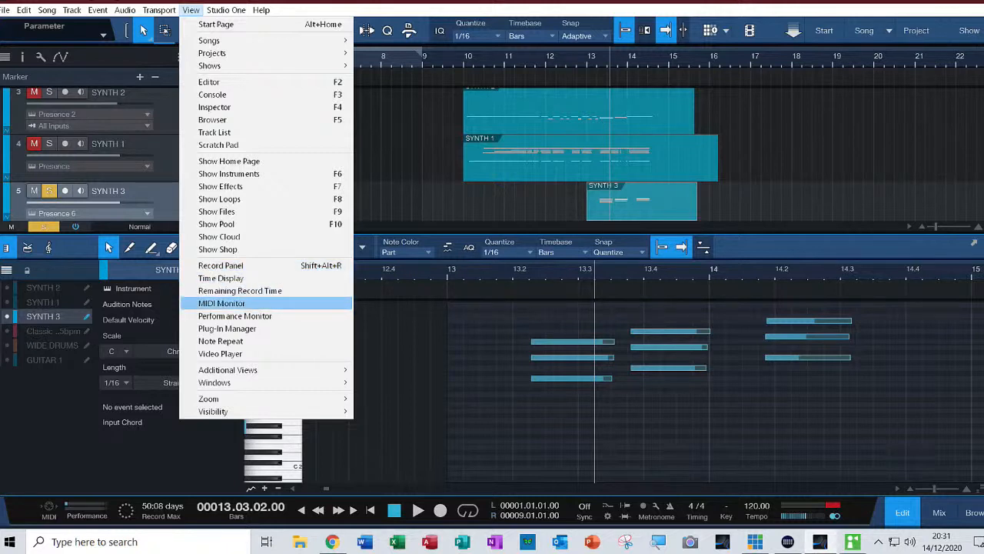
key(Return)
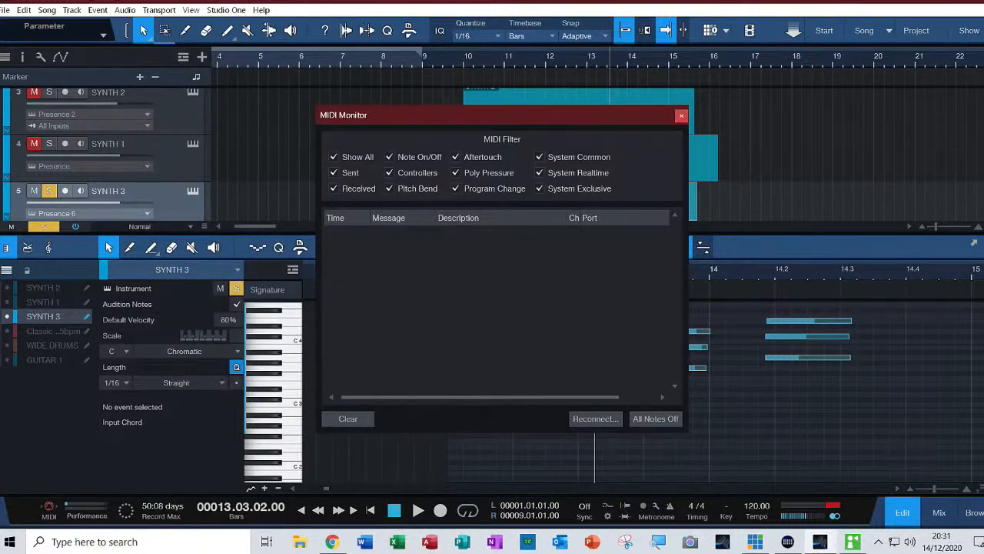
key(Escape)
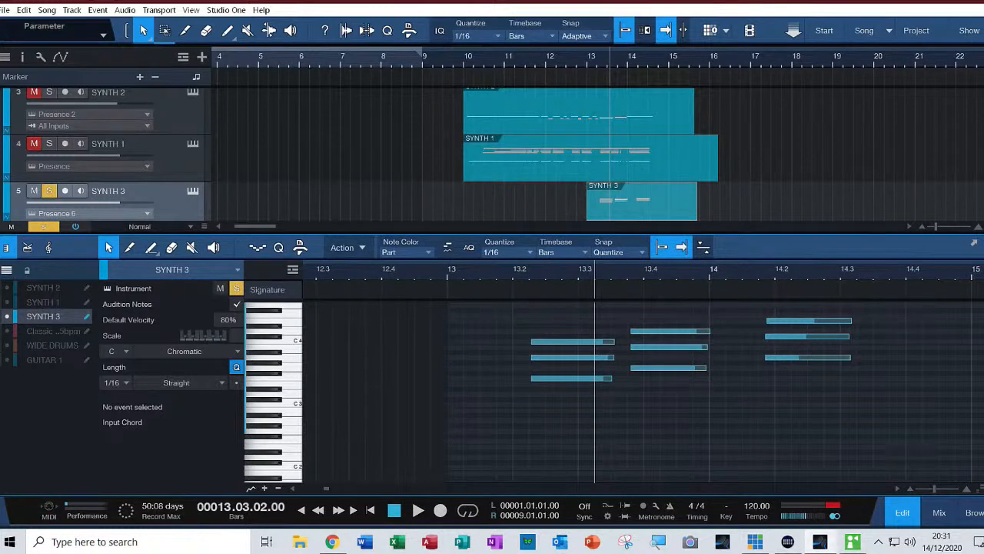
Look through the additional views, opening Audio Bend and closing it again
click(191, 10)
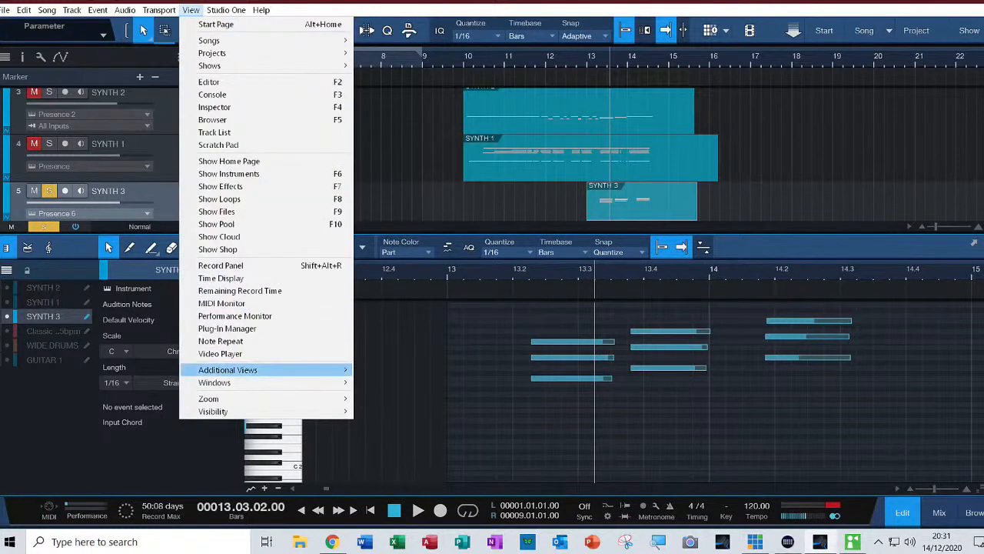
mouse_move(214, 382)
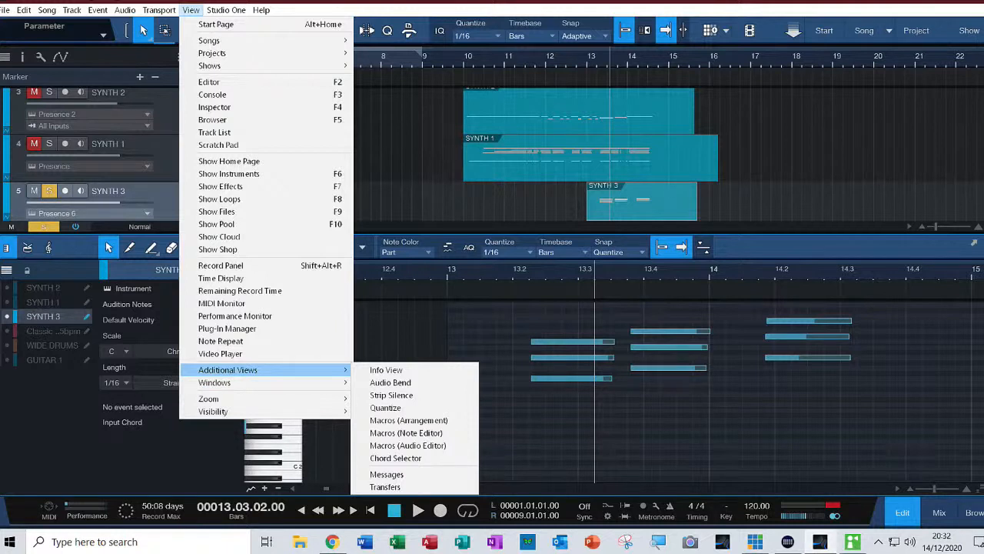
click(390, 382)
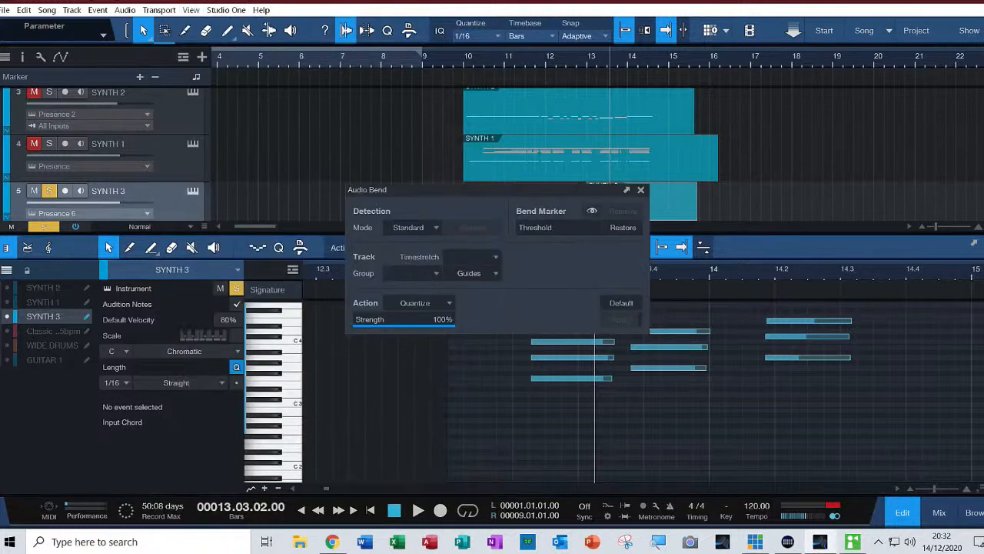
click(641, 189)
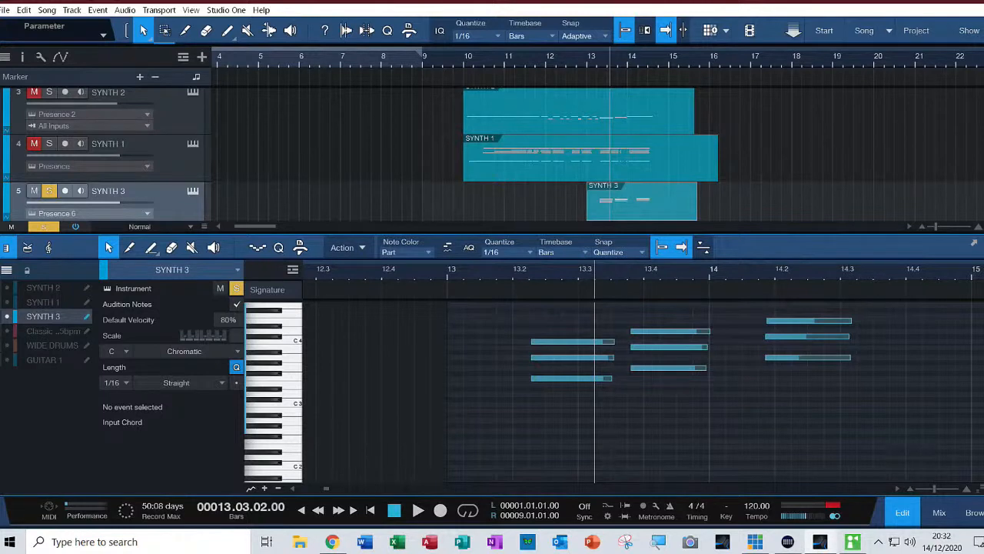
Look through the transport, audio, event and track commands and show automation on the tracks
click(159, 10)
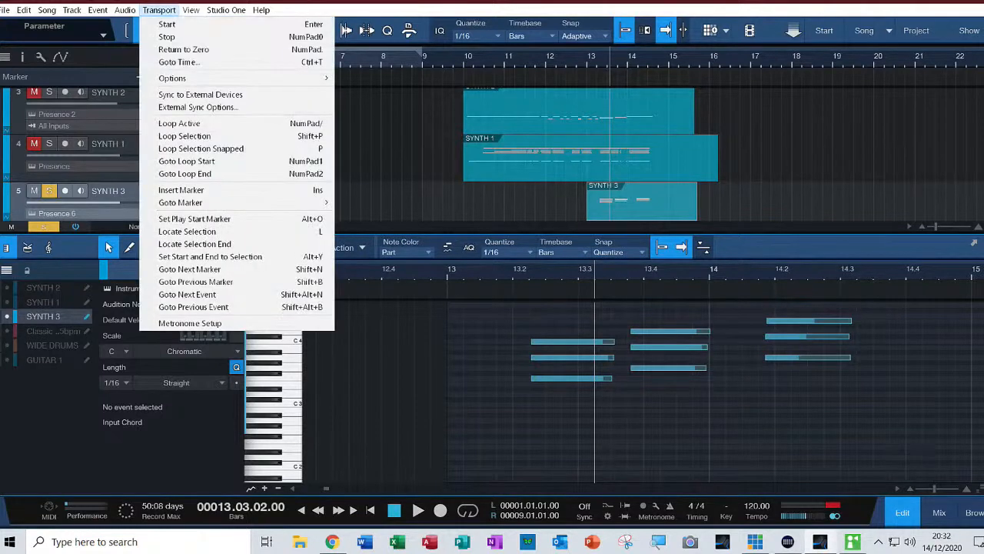
mouse_move(124, 10)
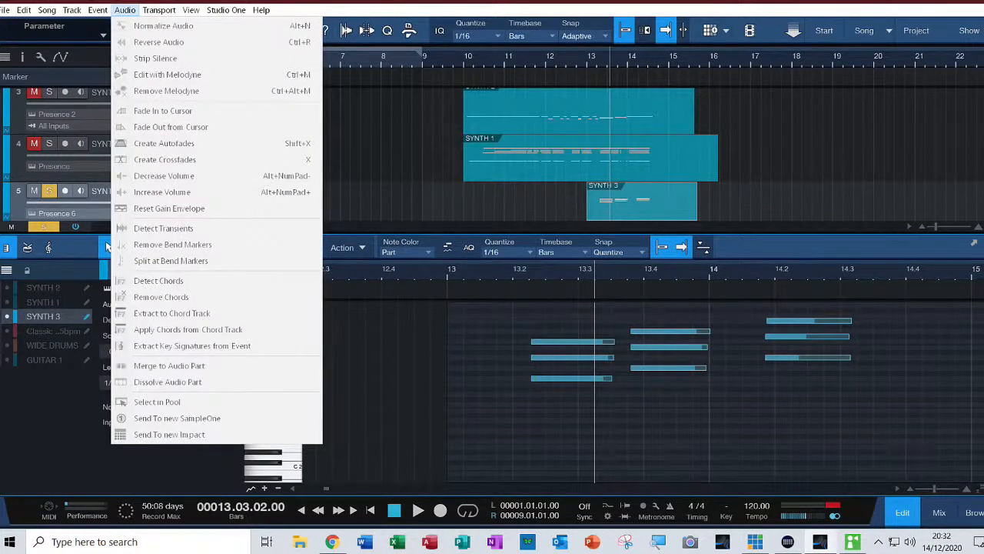
key(Left)
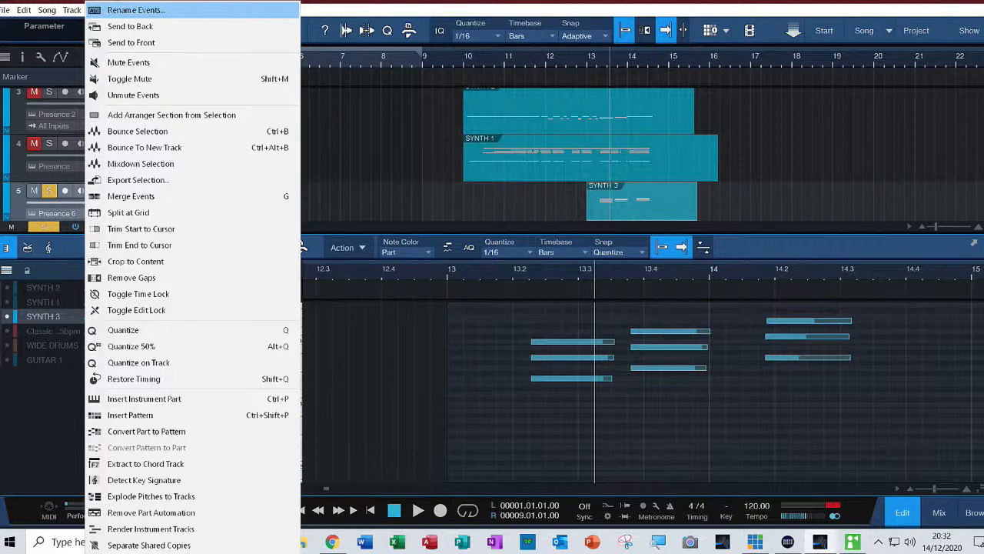
mouse_move(72, 10)
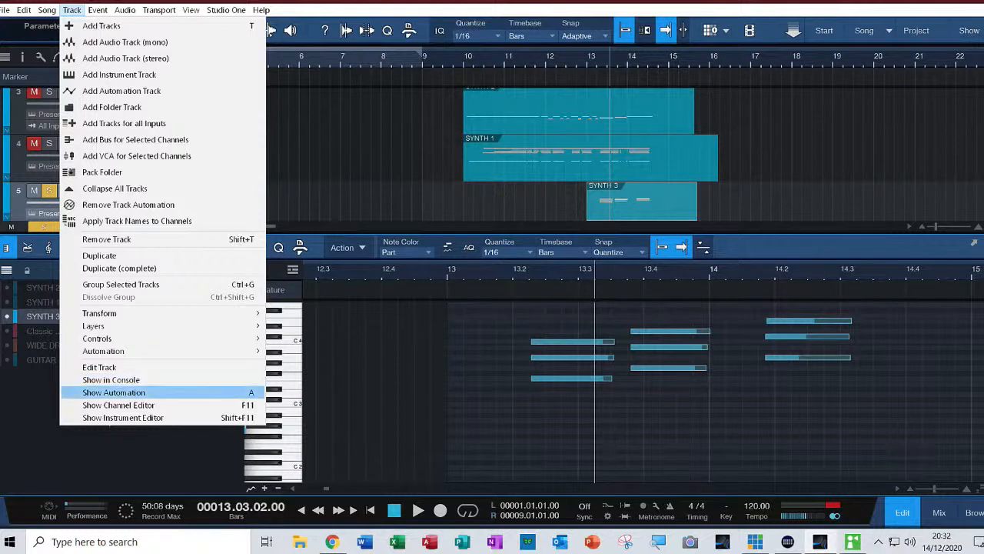
click(114, 392)
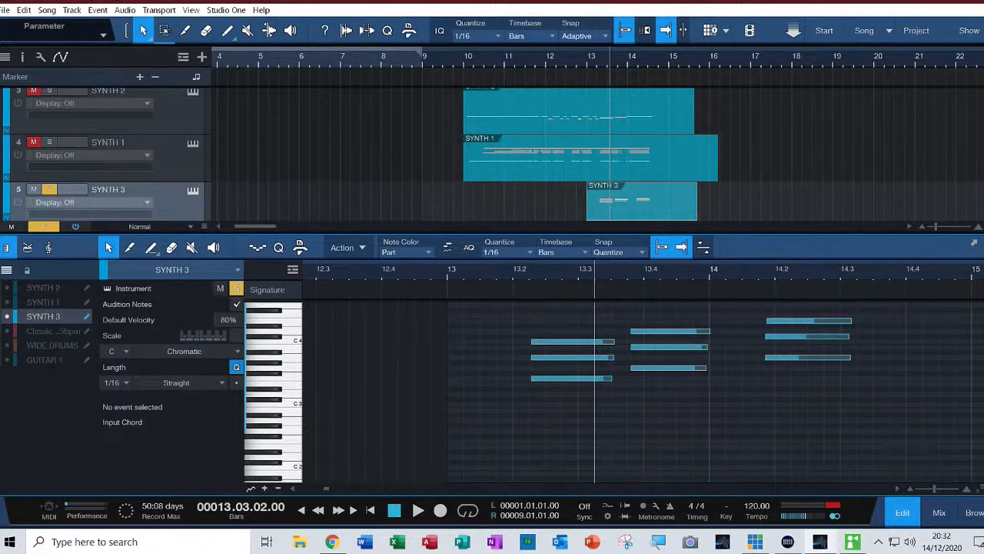
Select the last SYNTH 3 chord in bar 14, set the Velocity function's Add amount to 21% and briefly play the part
drag(741, 392, 875, 307)
right_click(805, 323)
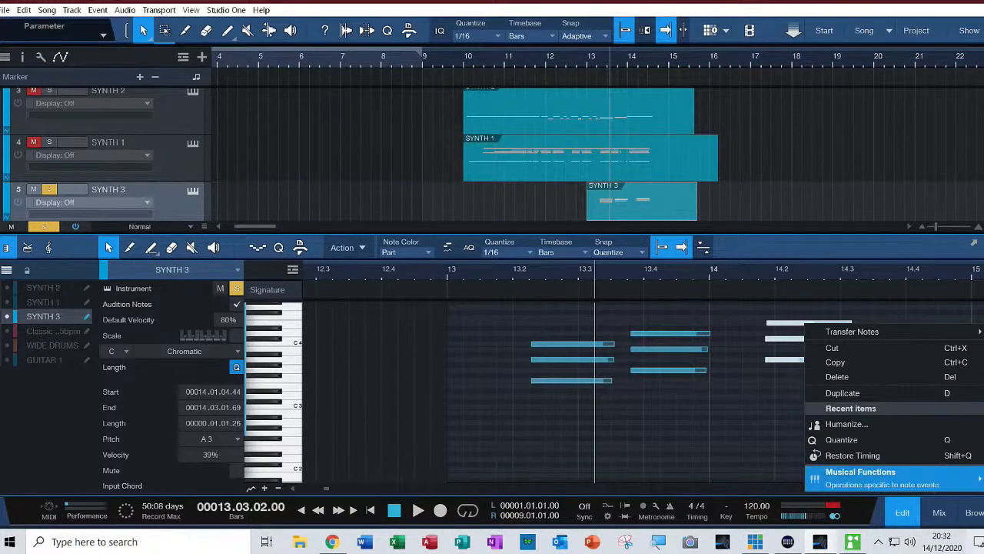
mouse_move(860, 477)
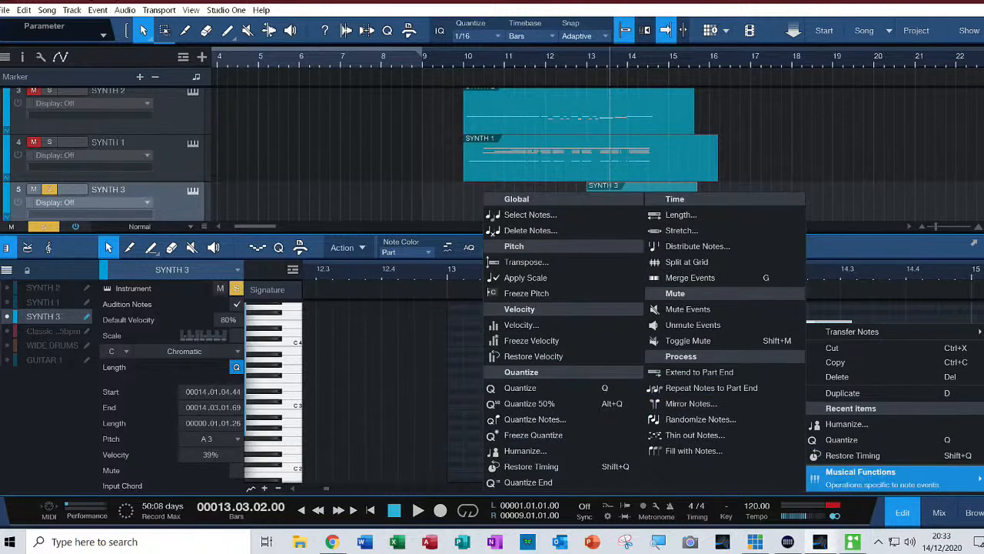
click(522, 325)
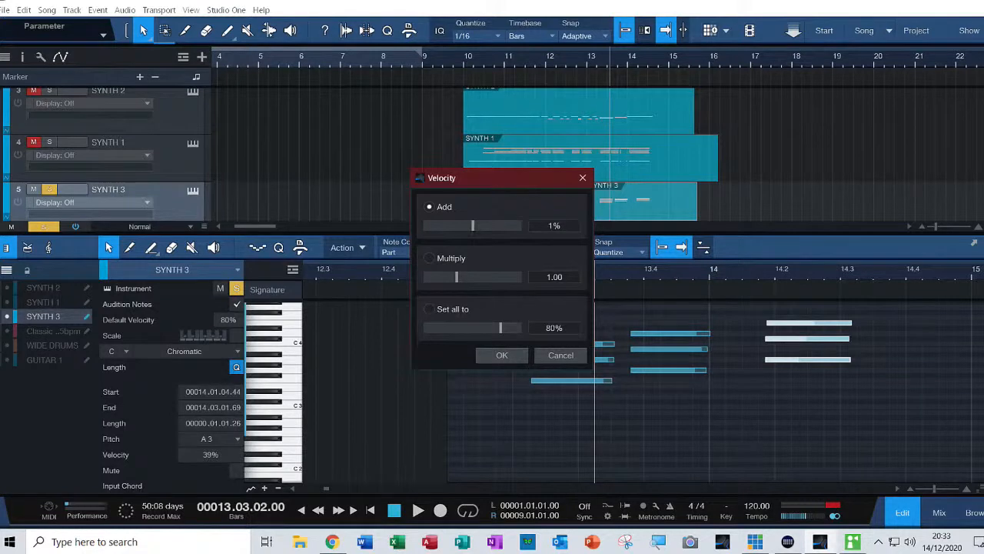
drag(472, 225, 482, 225)
key(space)
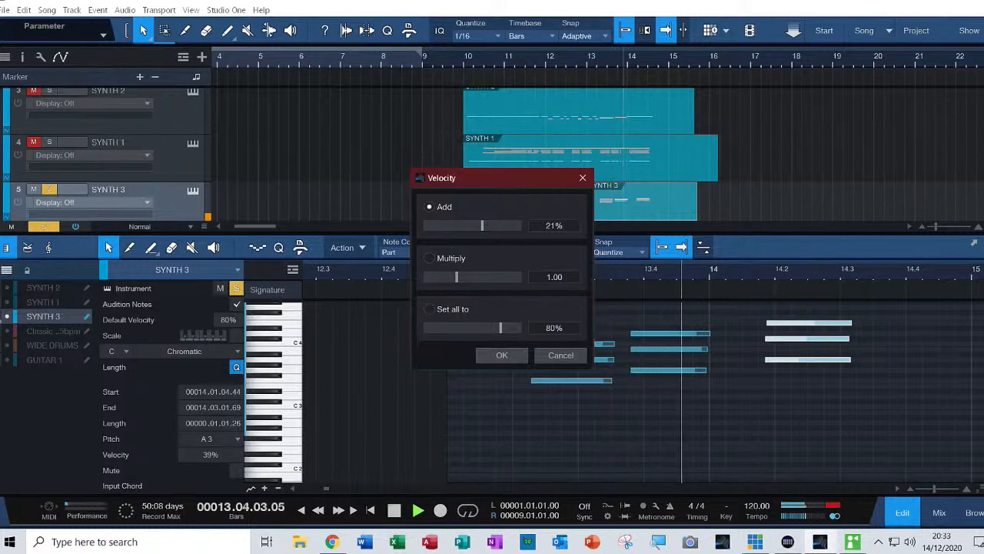
key(space)
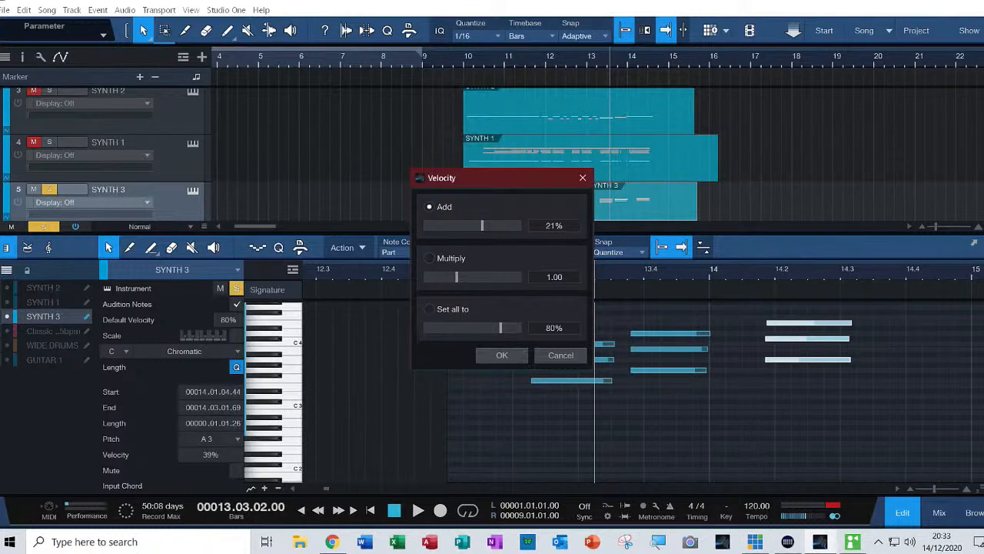
Adjust the velocity amounts and apply them to the chord, giving its A 3 note 66%, and play from 14.01.03
drag(483, 226, 492, 225)
drag(456, 277, 498, 276)
click(496, 355)
click(742, 270)
key(space)
Play the soloed SYNTH 3 part from 13.02.01 to hear its chords, including the adjusted last one
key(space)
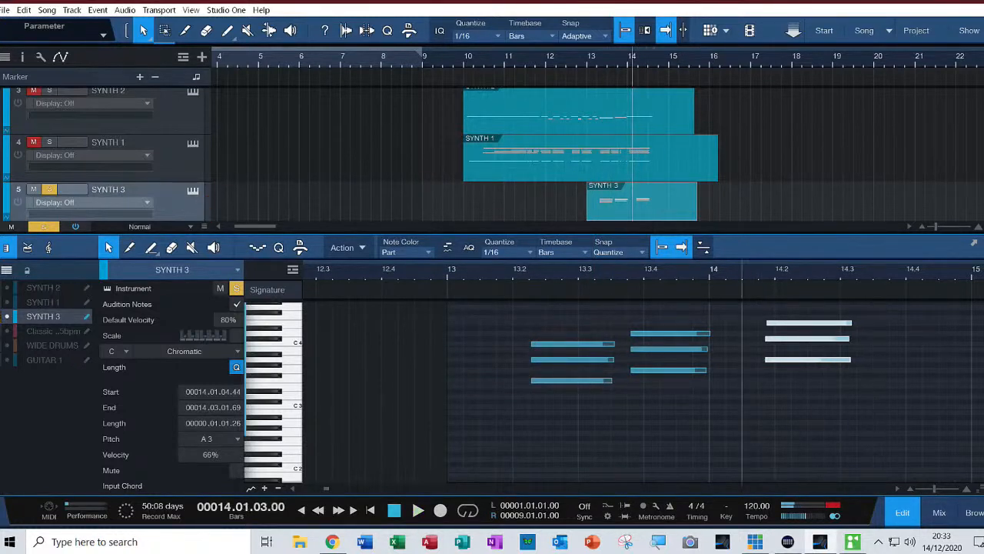
click(513, 271)
key(space)
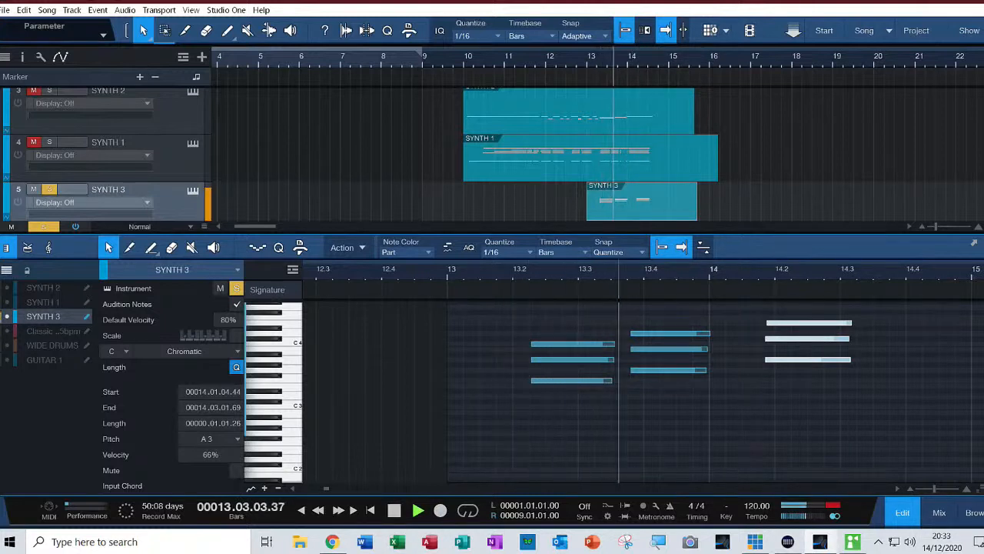
key(space)
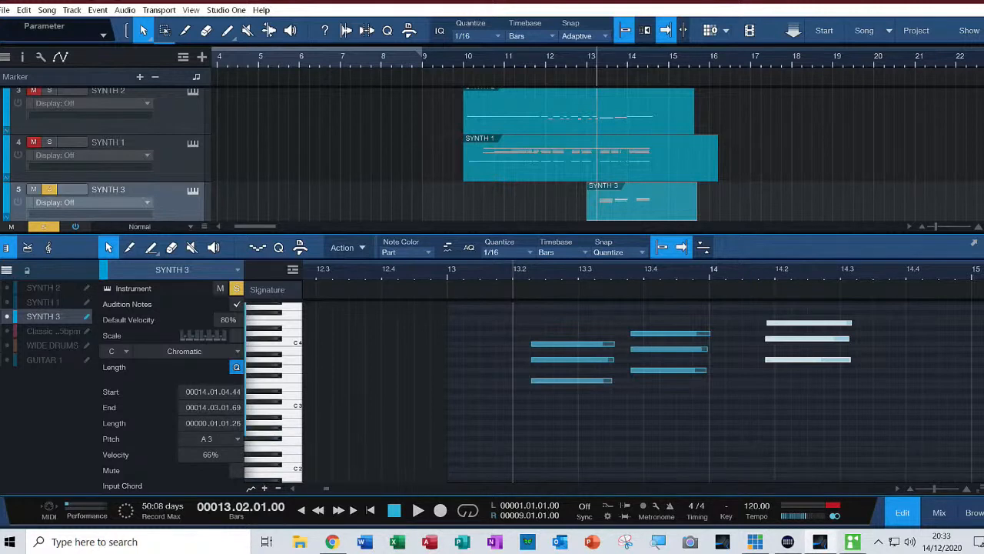
Mute the selected bar 14 chord of SYNTH 3 and unmute it again
click(210, 455)
key(Return)
click(236, 470)
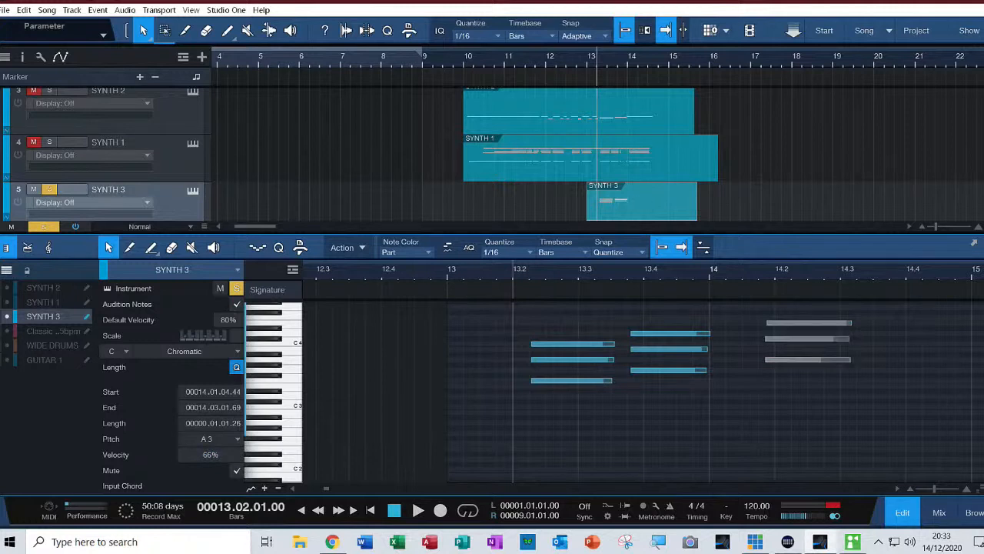
click(236, 470)
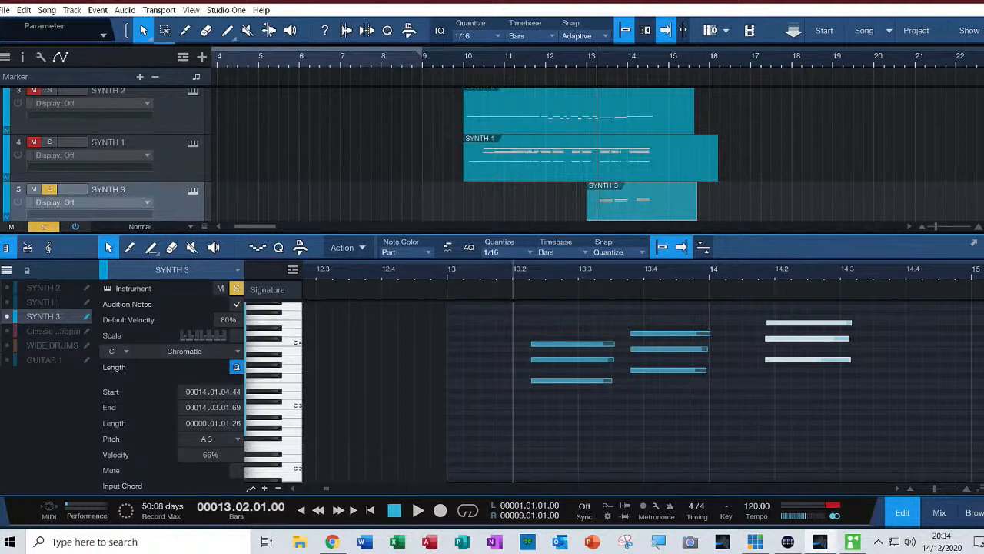
Close the note editor, place the playhead at 9.03.01 where the CHRISTMAS INST audio starts, and solo SYNTH 2
key(F2)
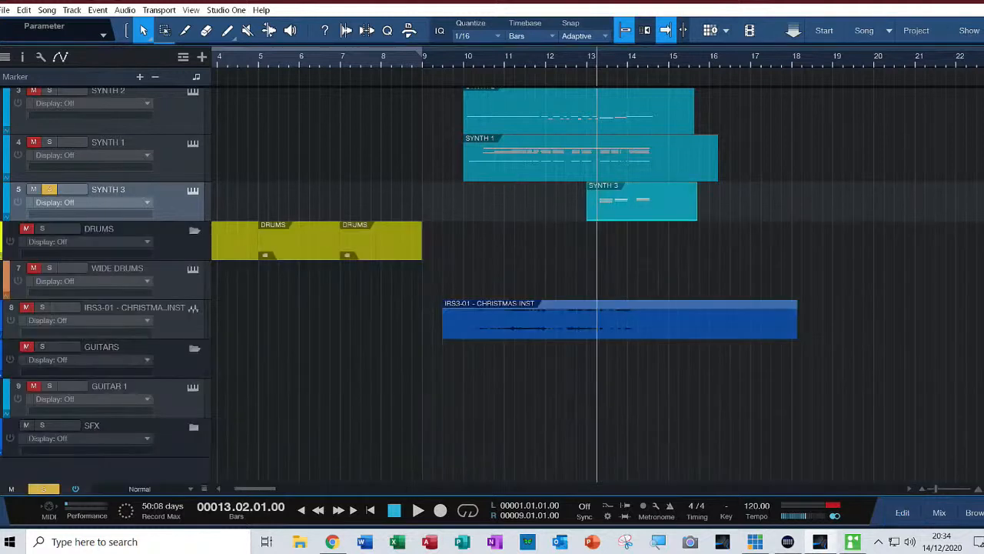
click(443, 57)
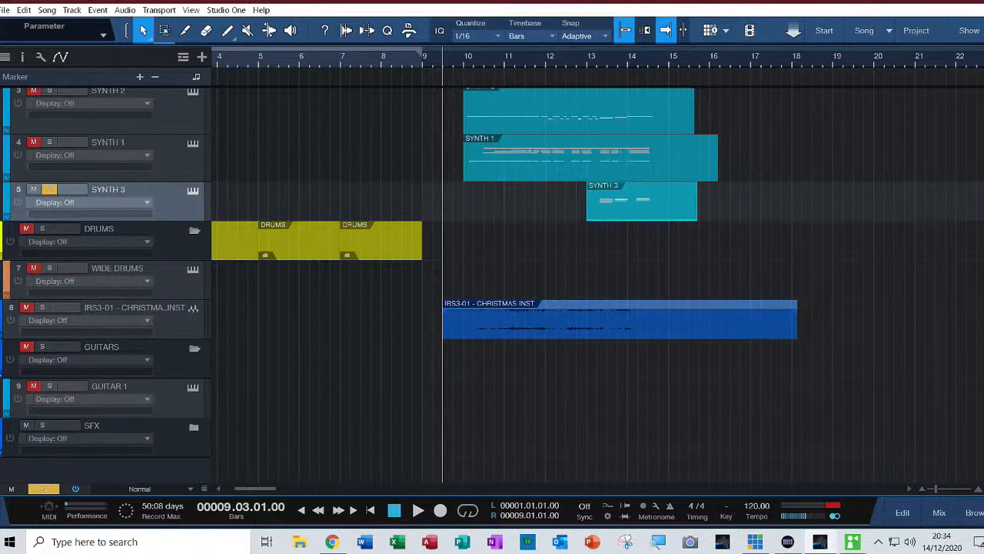
scroll(492, 277, up, 1)
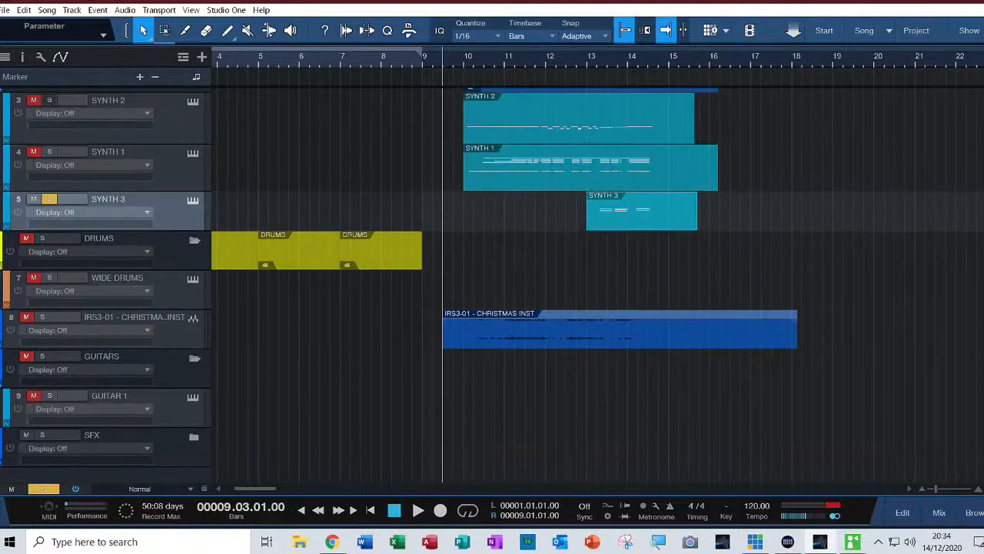
scroll(492, 277, up, 1)
click(50, 109)
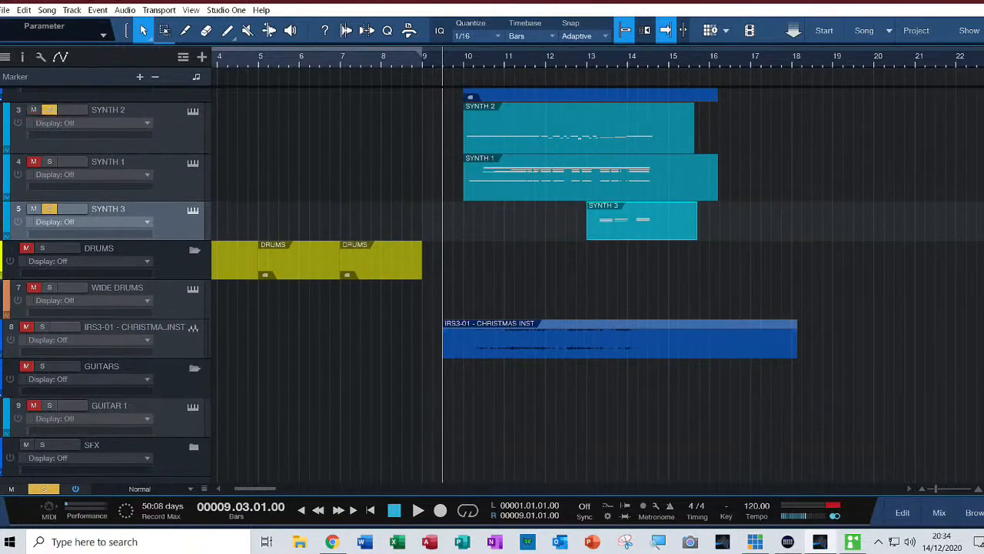
Hide the automation display on the SYNTH 2 and SYNTH 1 tracks
right_click(179, 129)
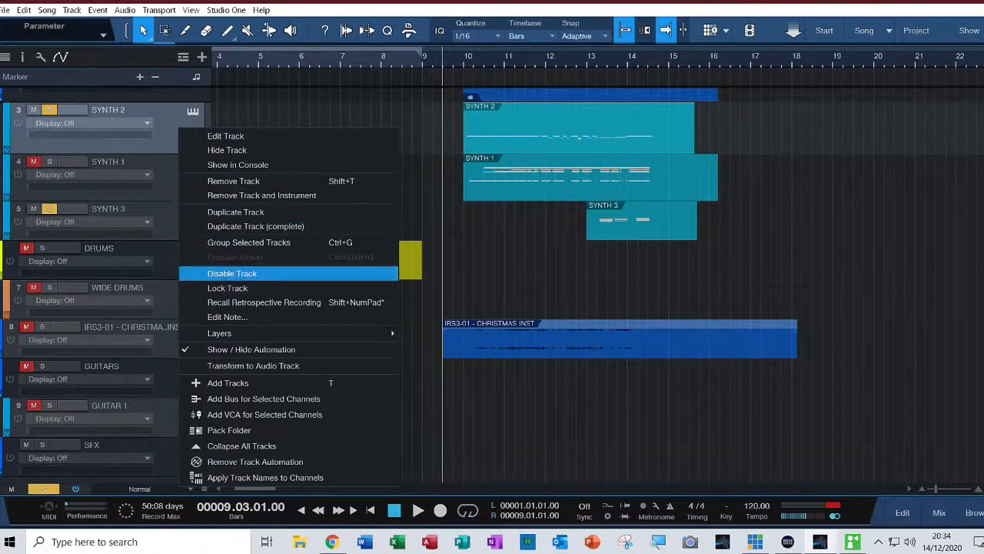
click(251, 349)
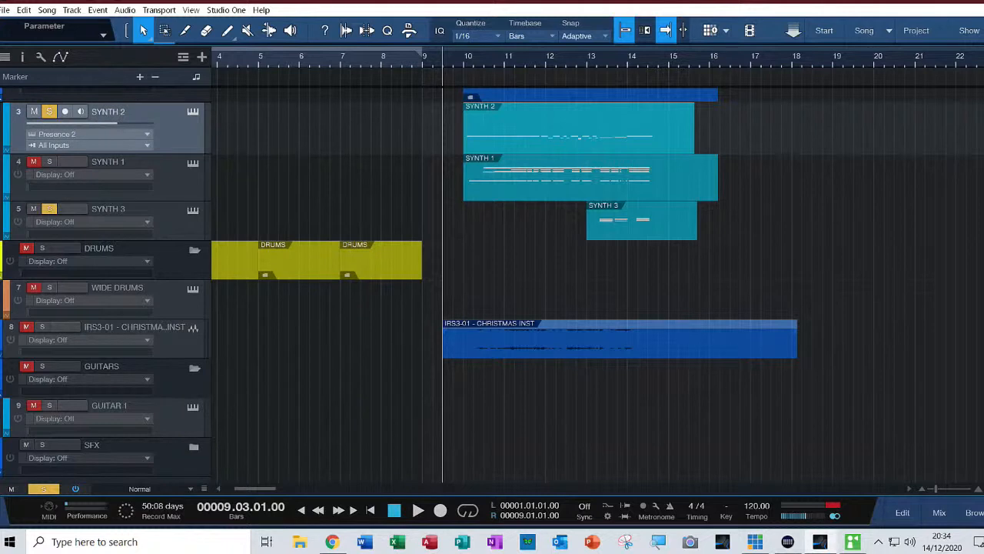
right_click(183, 171)
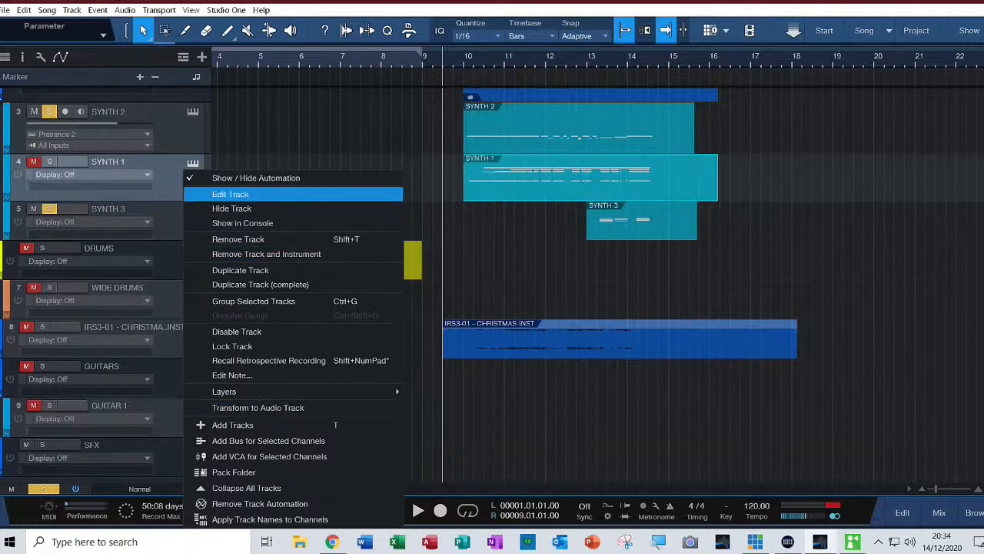
click(256, 177)
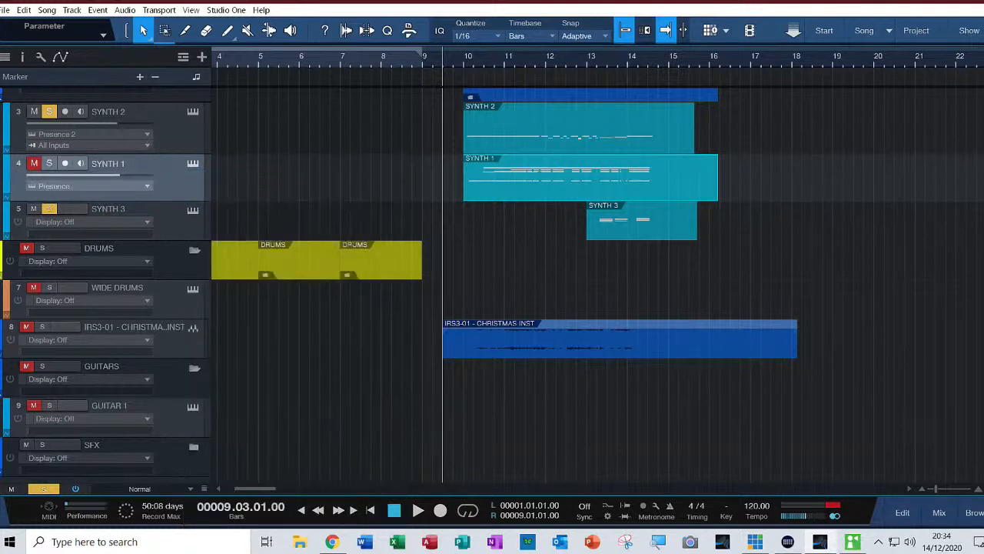
Solo SYNTH 1 along with SYNTH 2 and SYNTH 3 and play the three synth parts together from 9.03.01
click(642, 223)
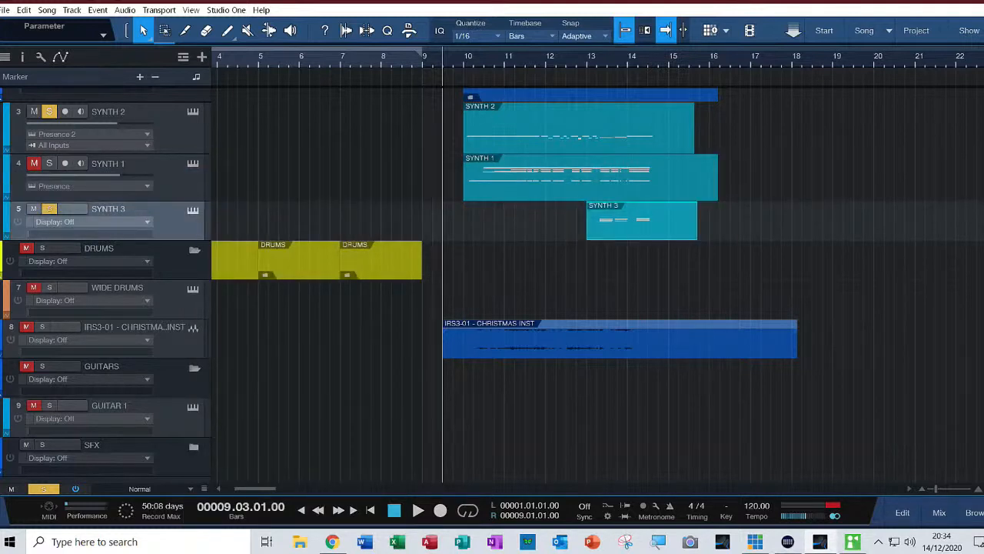
click(49, 163)
key(space)
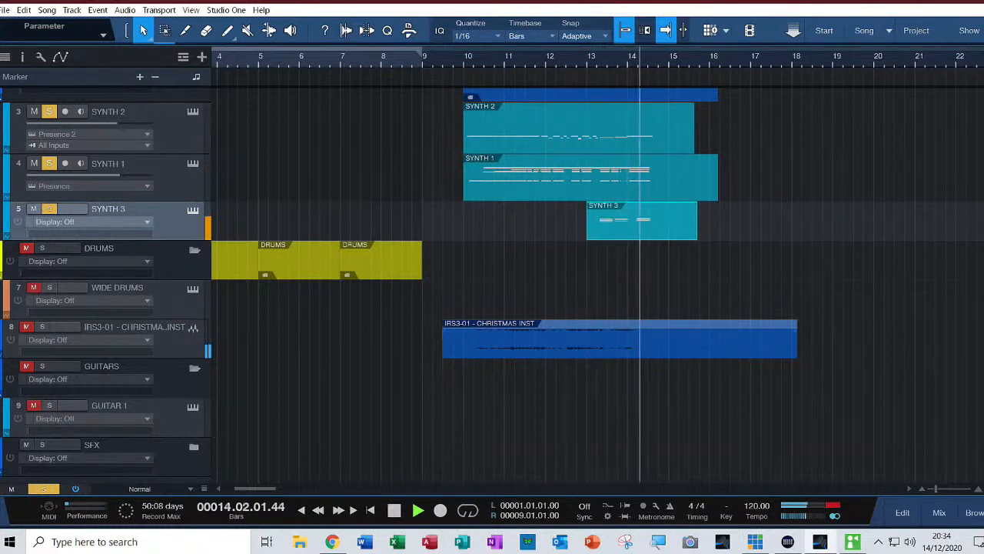
key(space)
Turn off solo on all three synth tracks and play the whole arrangement from 9.03.01 with the CHRISTMAS INST audio
click(49, 209)
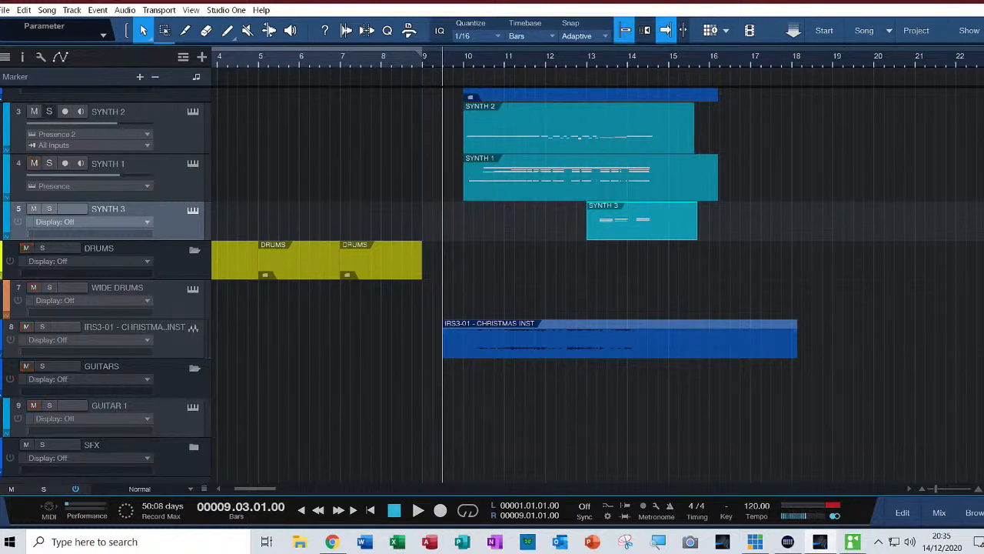
key(space)
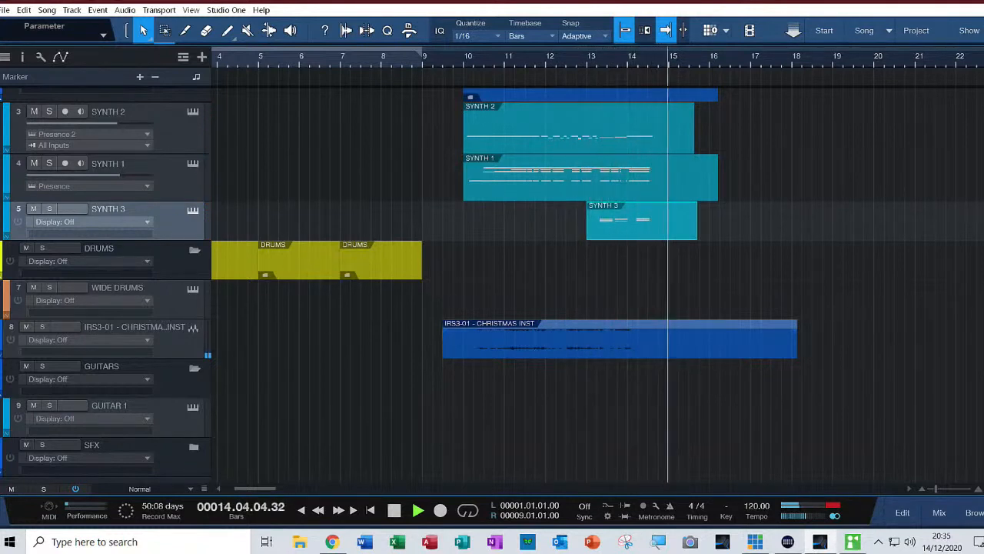
key(space)
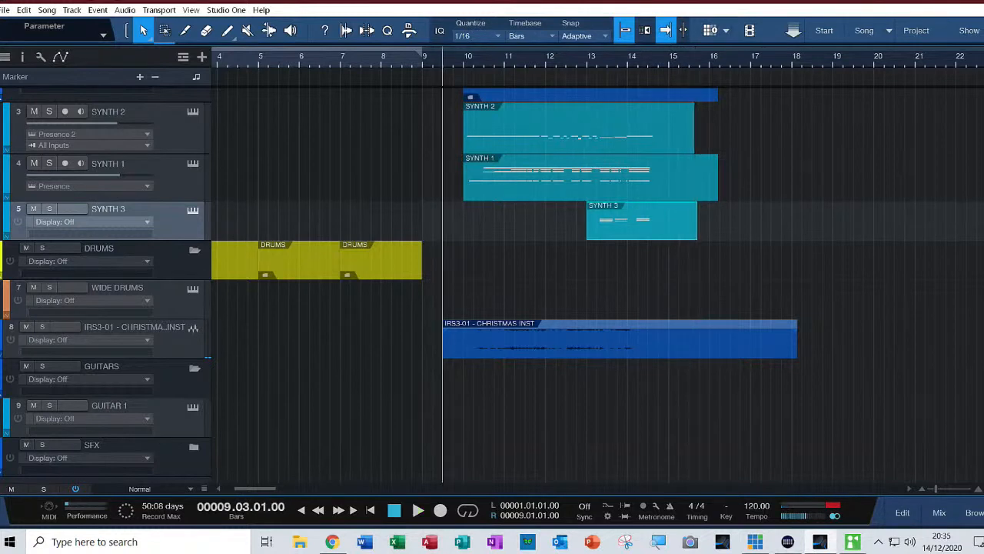
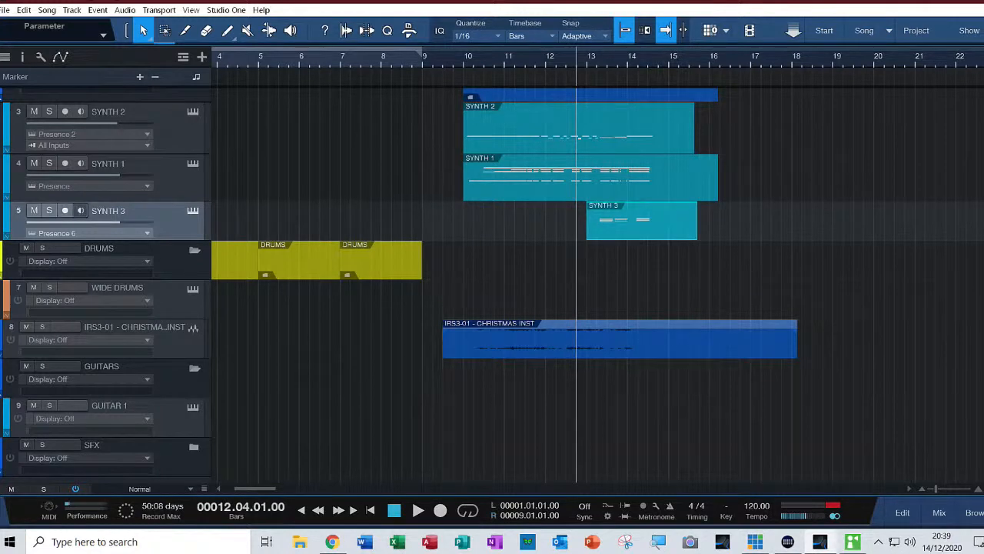
Solo SYNTH 3, open its notes in the note editor, and play its chords from 12.04.01
key(space)
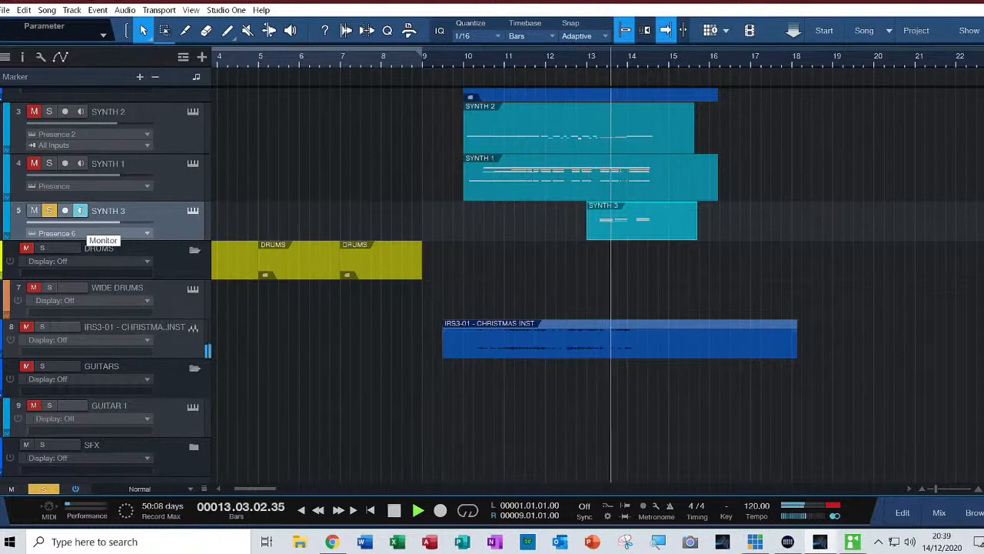
key(space)
key(F2)
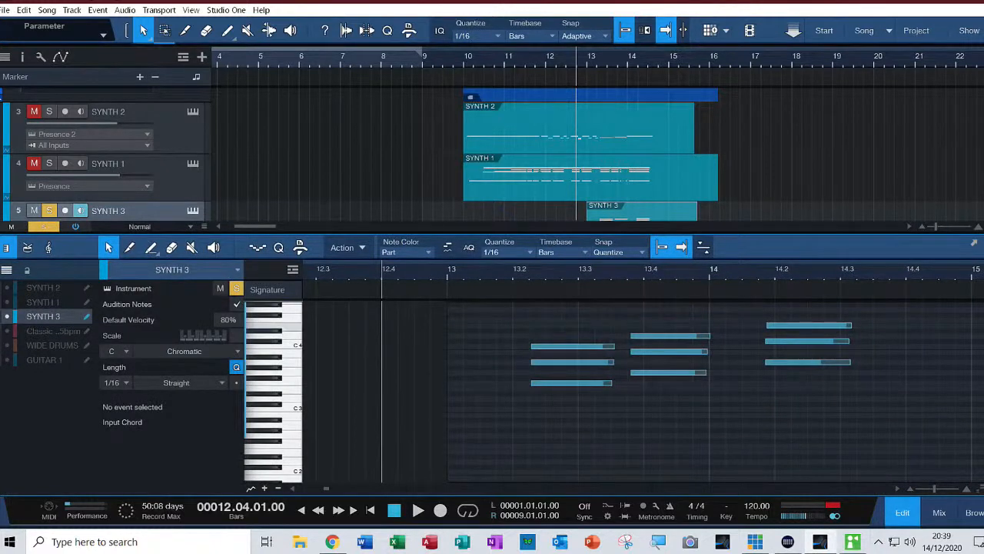
key(space)
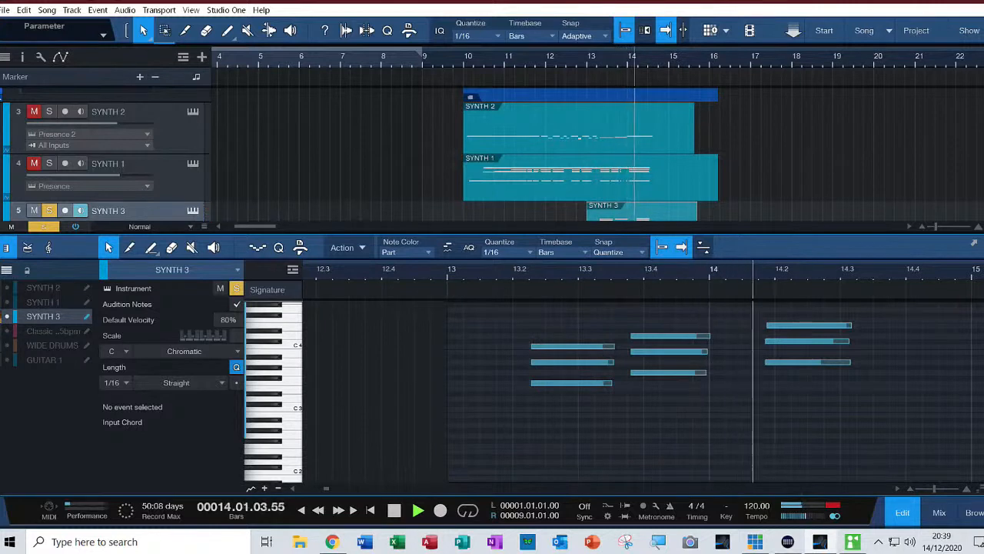
key(space)
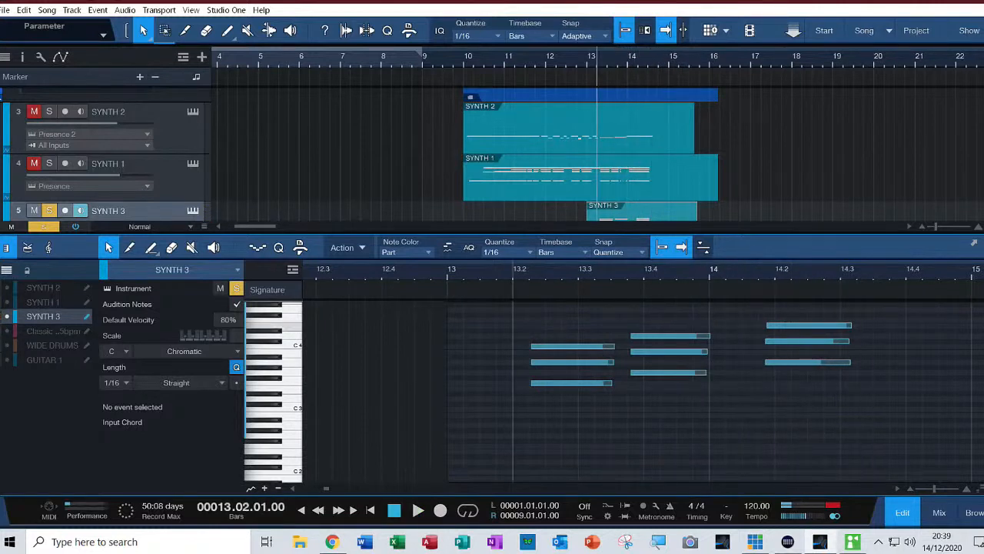
Extend the three notes of SYNTH 3's last chord to end at 14.03.04 and play the part from 13.02.01
drag(850, 325, 889, 362)
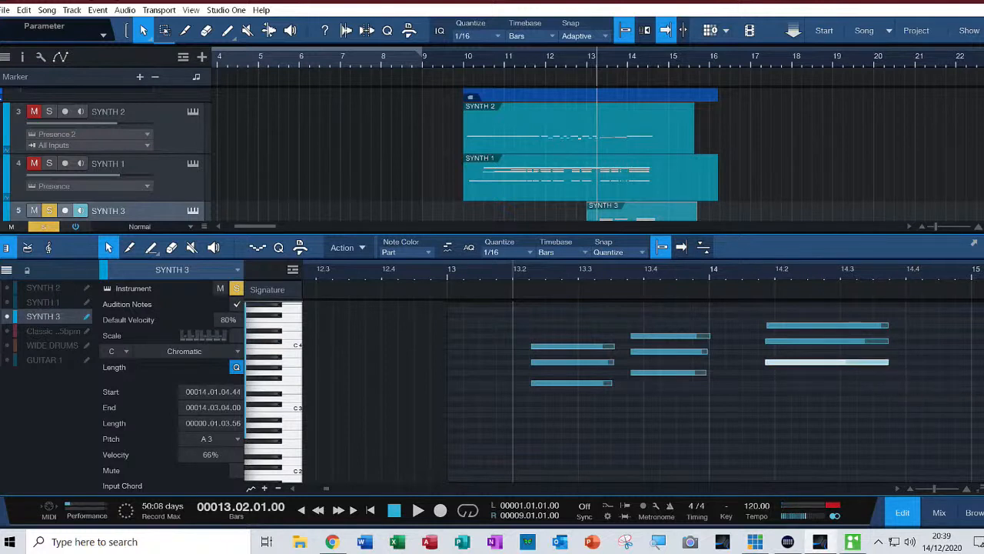
key(space)
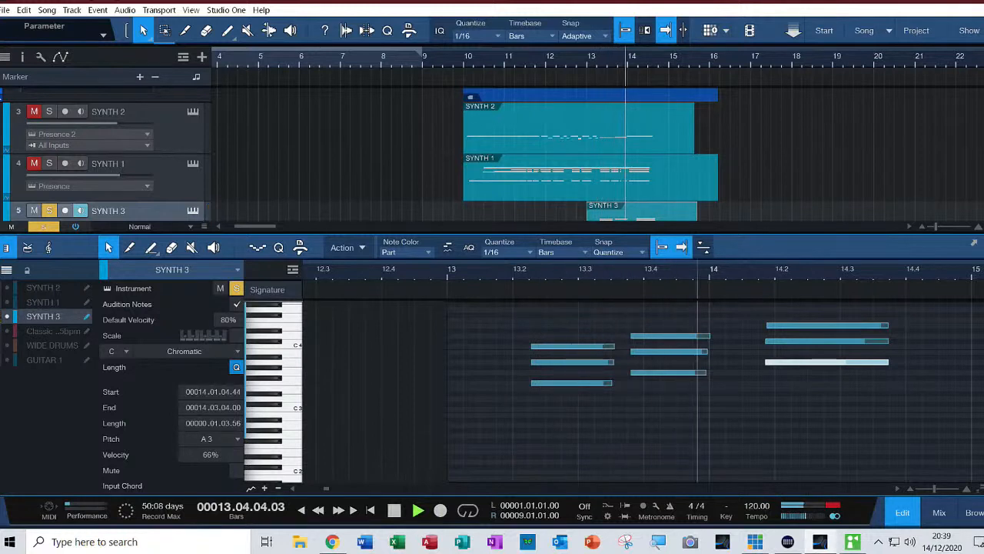
key(space)
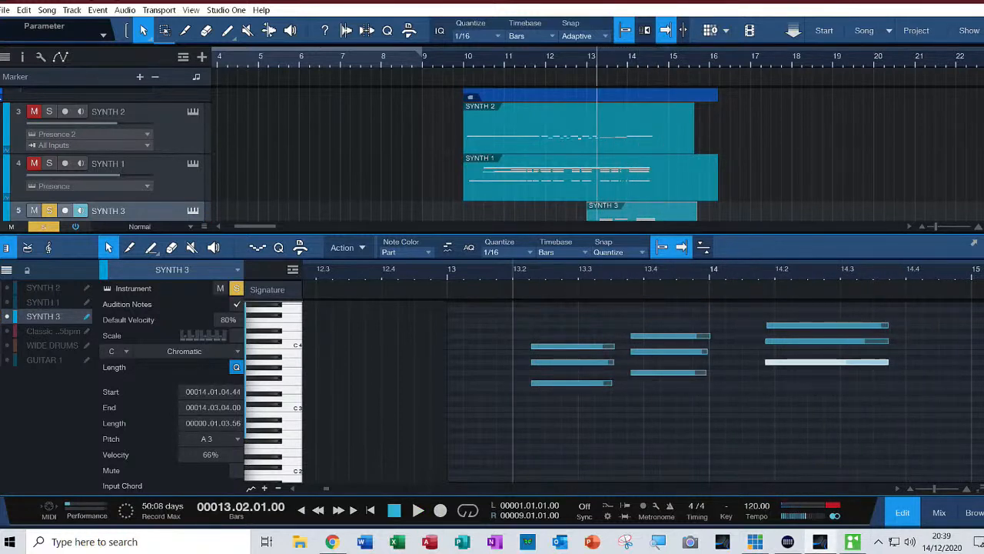
Close the note editor, solo SYNTH 1 and SYNTH 2 along with SYNTH 3, and play them together from 9.04.01
key(F2)
click(453, 61)
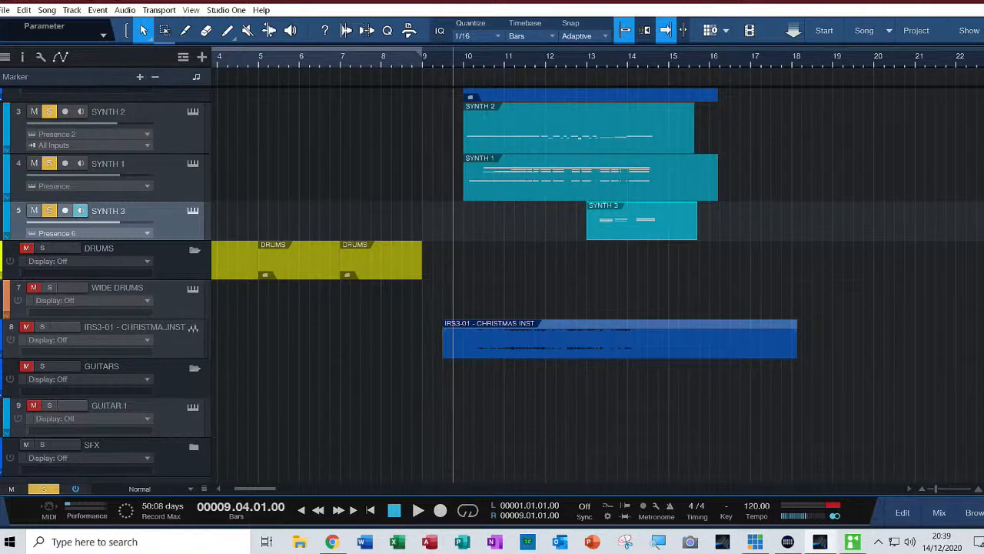
key(space)
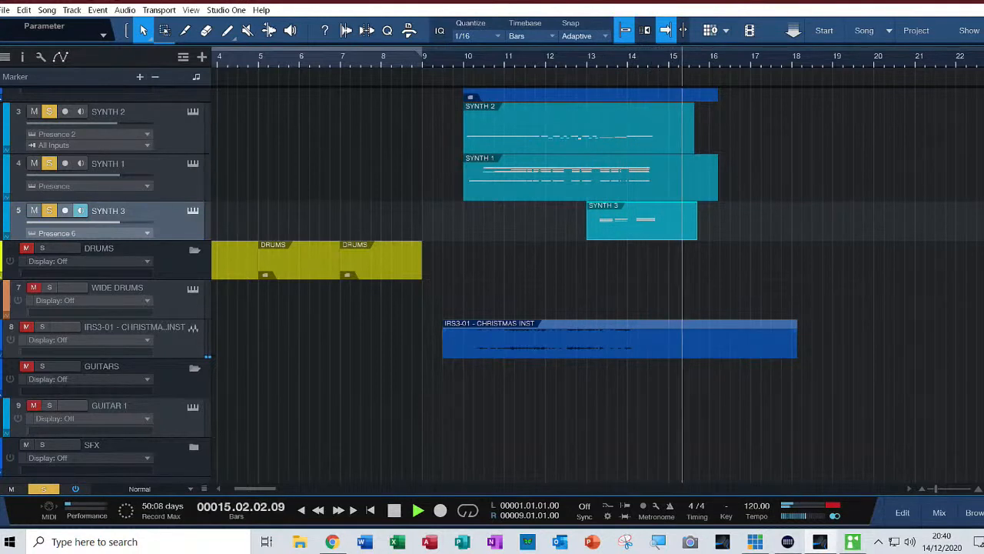
key(space)
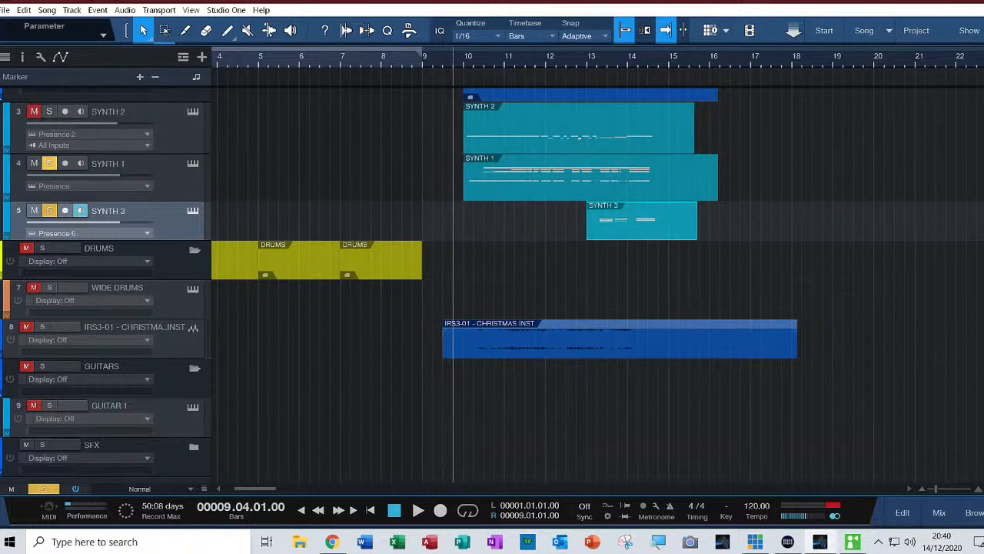
Turn off solo on all three synth tracks and play the full arrangement from 9.04.01
key(s)
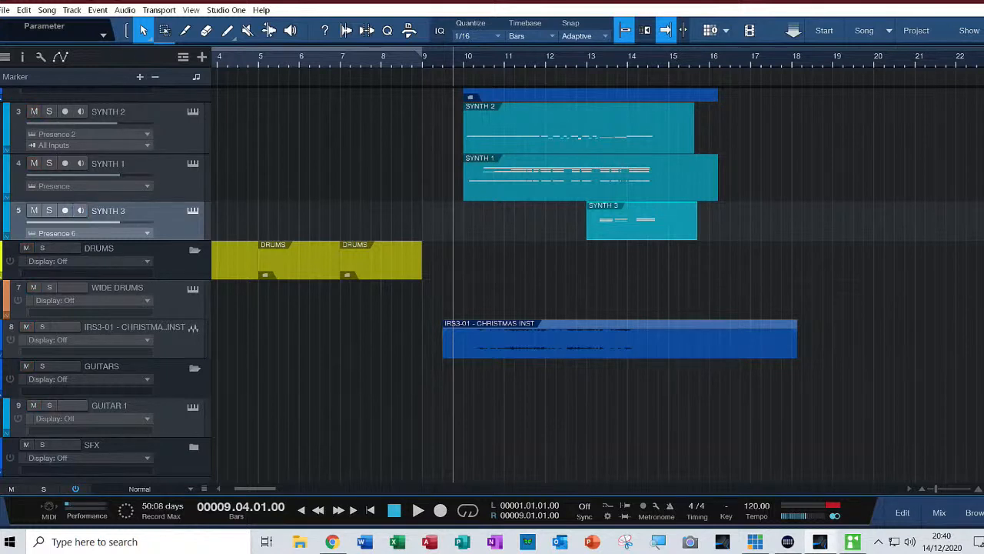
key(space)
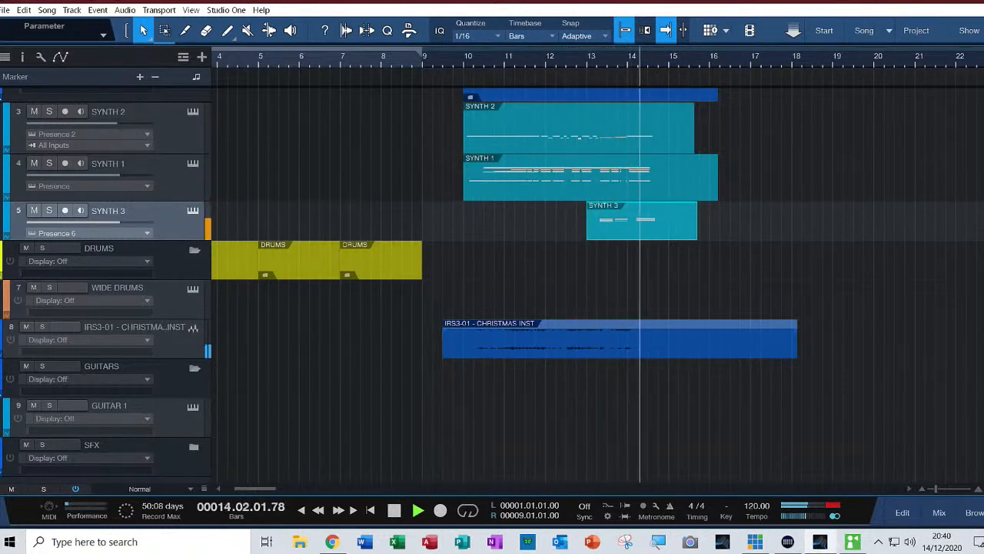
key(space)
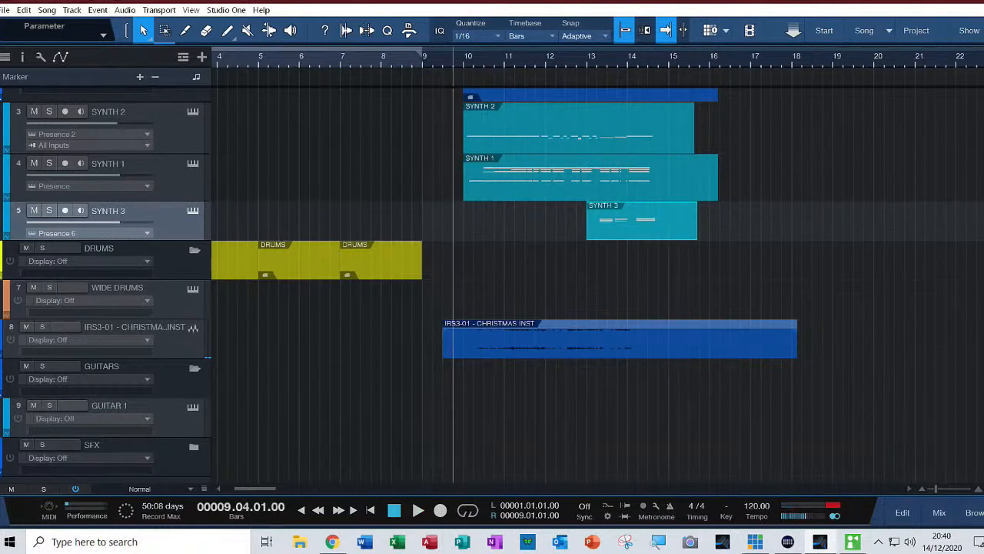
Replay the full arrangement around SYNTH 3's last chord, starting from 13.04.01
key(space)
click(638, 61)
key(space)
key(space)
key(space)
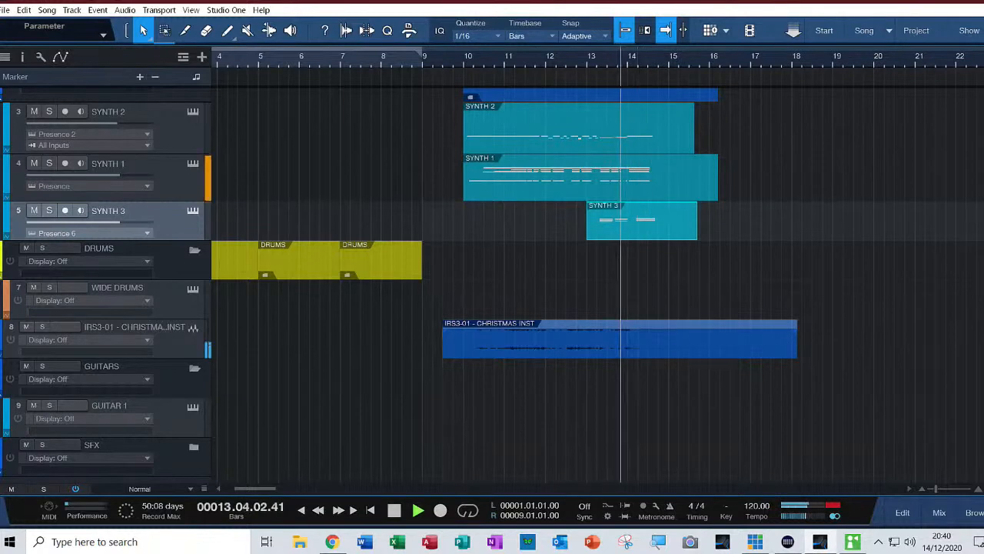
key(space)
key(space)
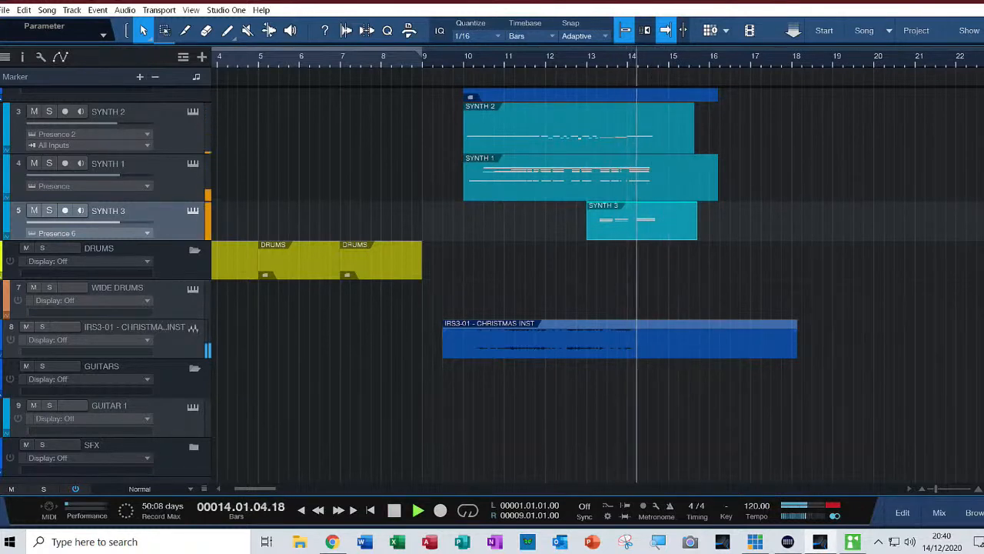
key(space)
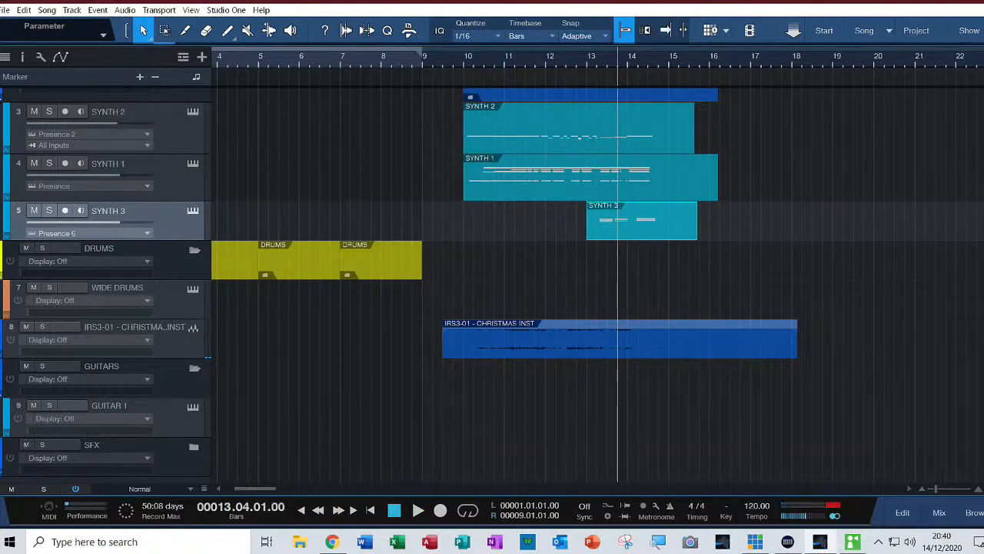
Open SYNTH 3's notes and shorten the last chord so all three notes end at 14.03.01
key(F2)
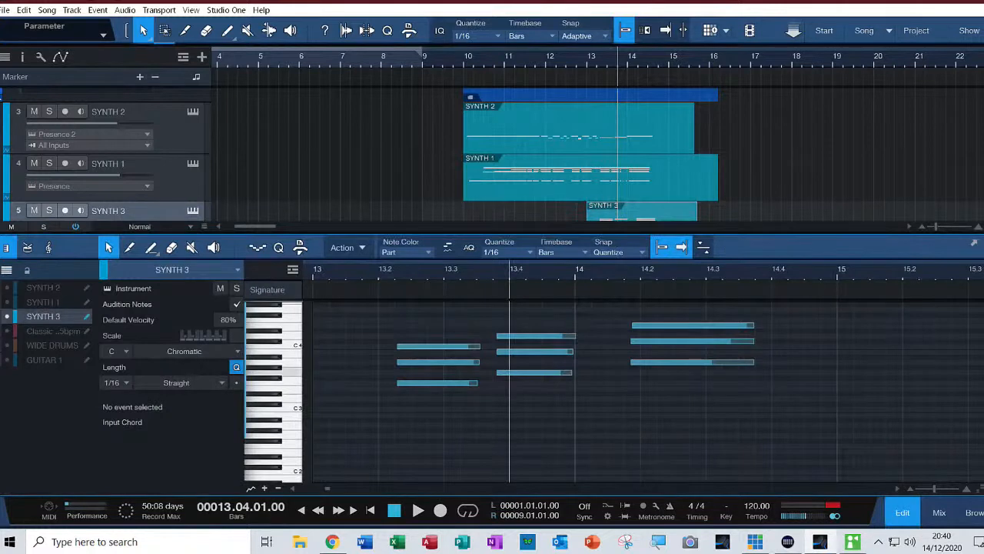
drag(753, 325, 705, 340)
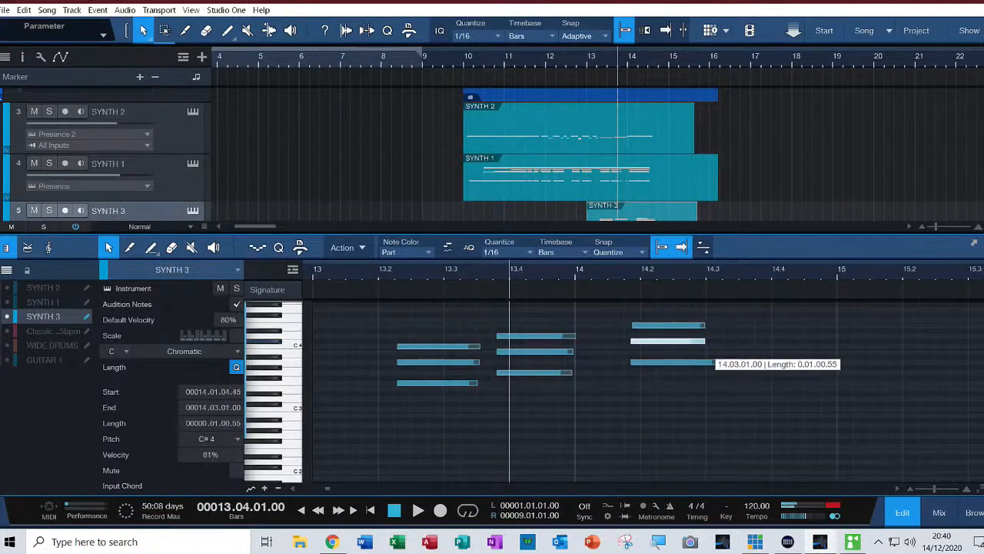
drag(753, 361, 704, 362)
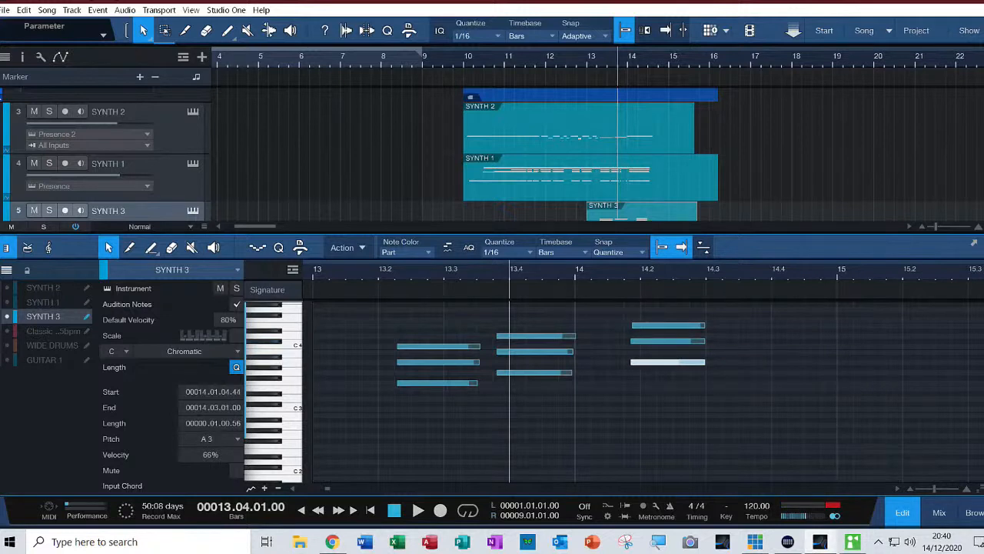
Play SYNTH 3's shortened last chord with the other tracks from 14.01.03, and close the note editor
key(space)
key(space)
click(607, 269)
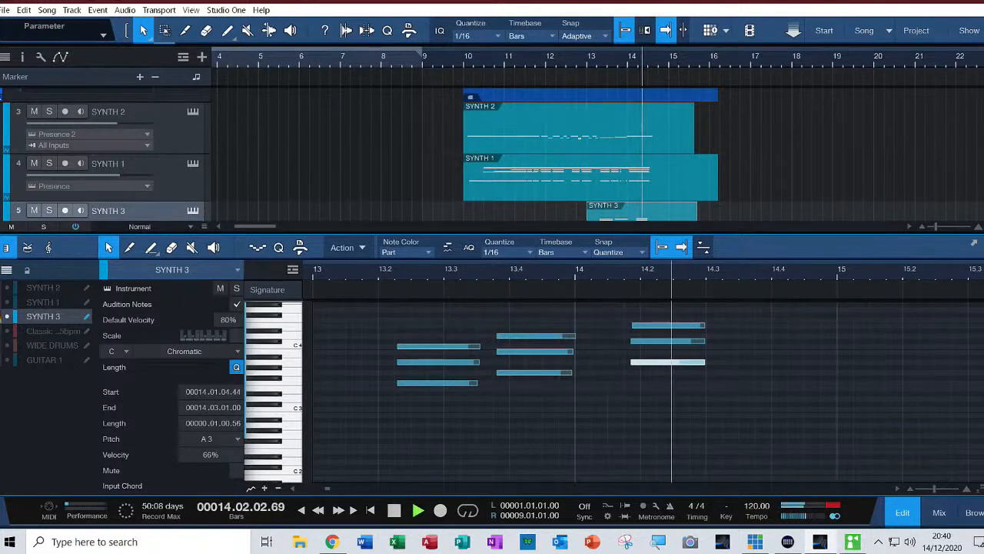
key(space)
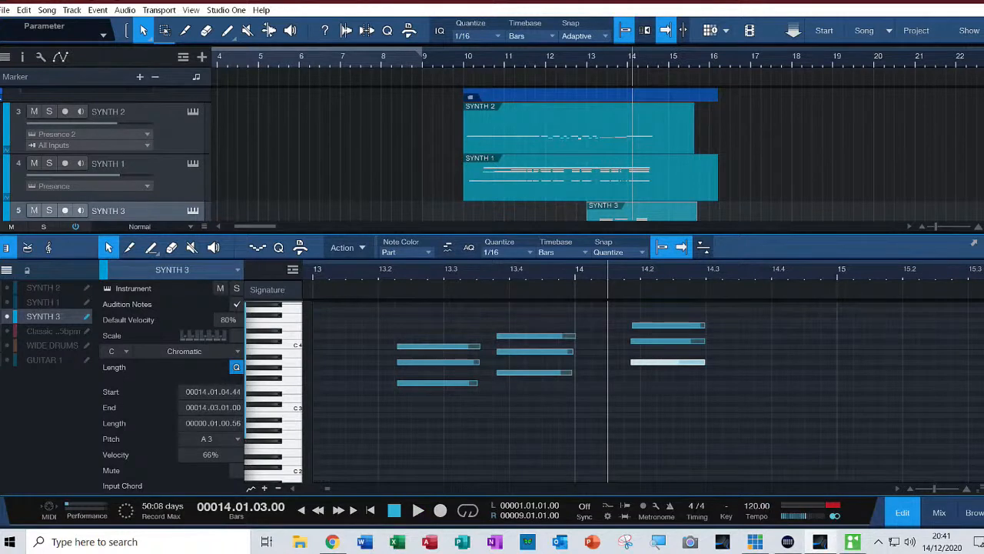
key(F2)
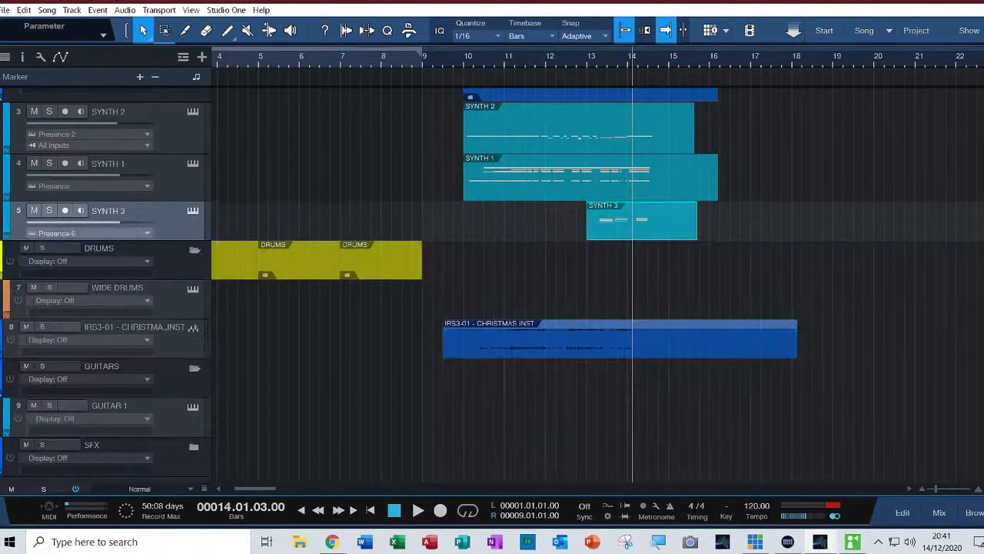
Open SYNTH 1's notes and trim the last chord and the long held A5 note to end at 14.03.01
double_click(591, 184)
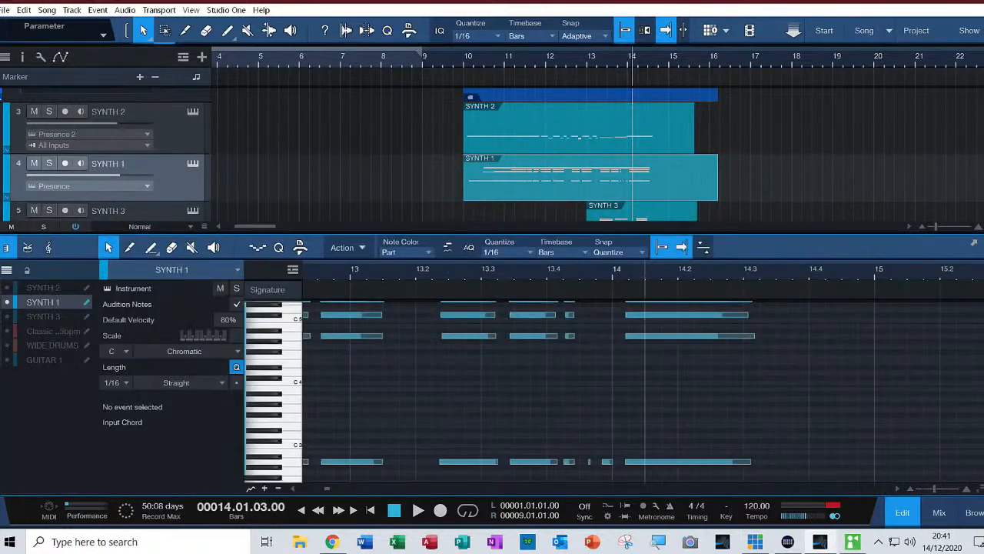
drag(753, 336, 743, 315)
drag(751, 462, 743, 463)
scroll(615, 392, up, 2)
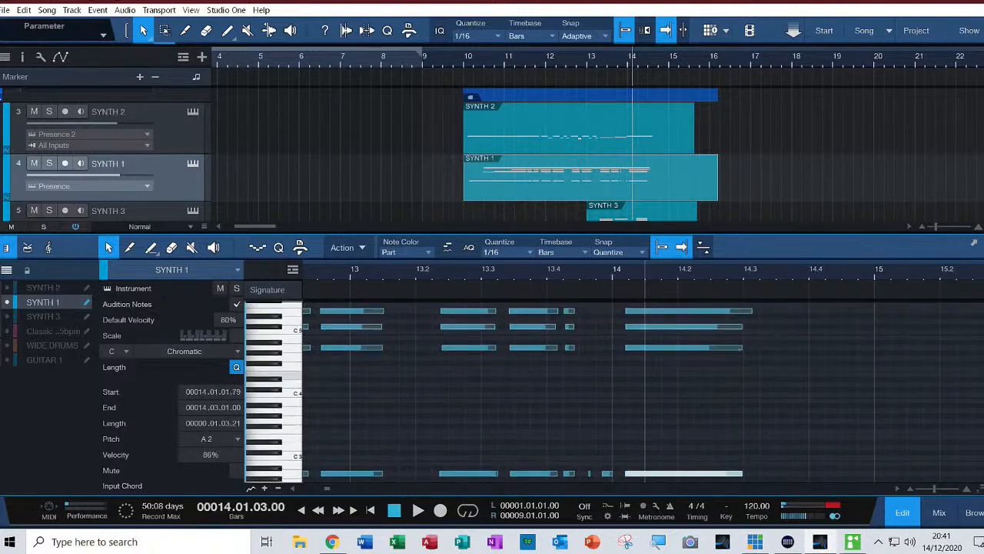
drag(752, 326, 743, 322)
scroll(742, 346, up, 2)
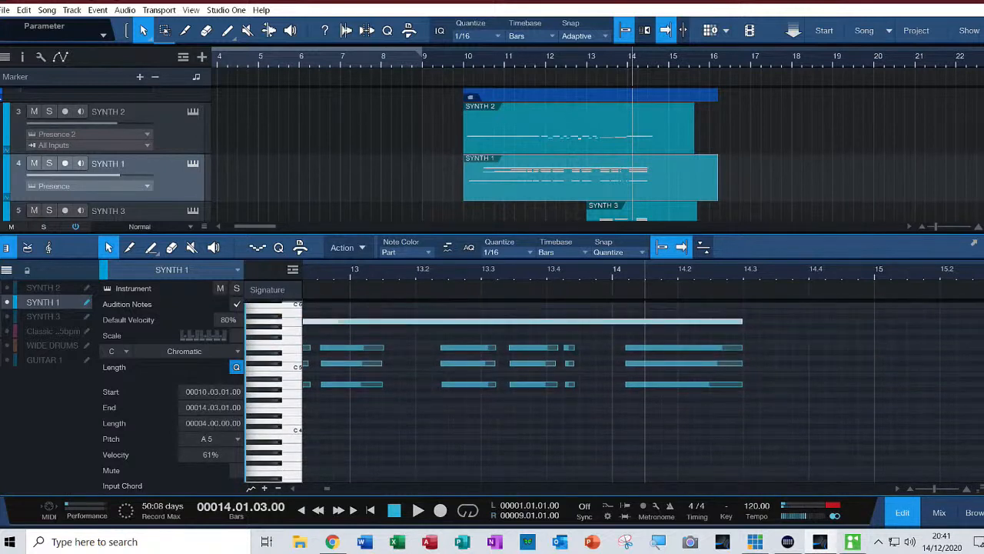
scroll(615, 392, down, 4)
scroll(615, 392, down, 1)
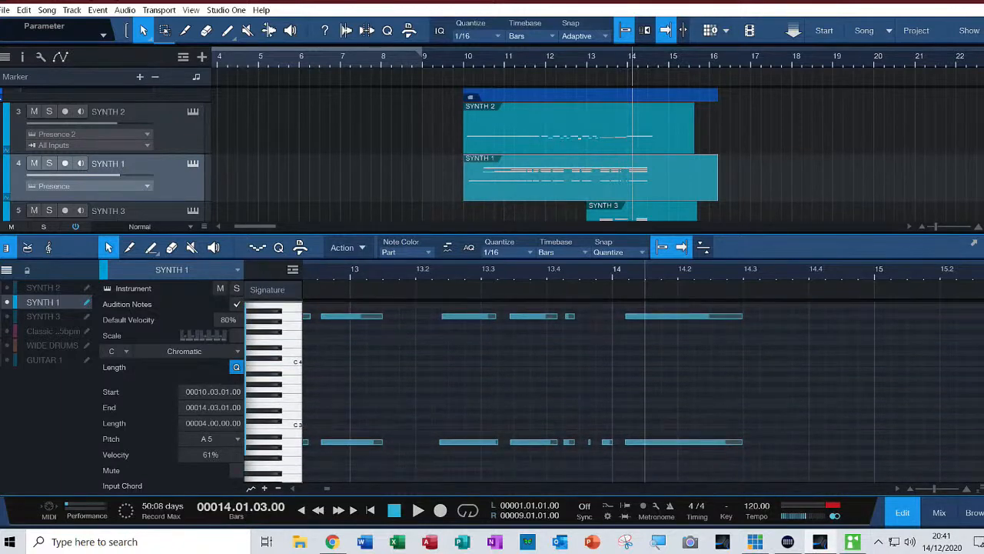
scroll(616, 392, down, 2)
scroll(615, 392, up, 3)
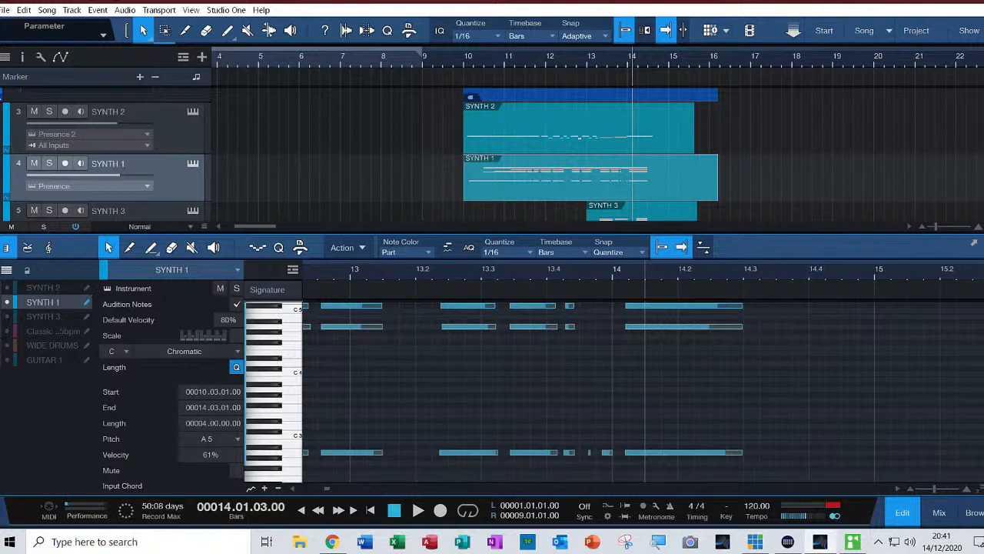
Play the arrangement from 9.04.01 to check SYNTH 1's trimmed ending and its opening notes
click(452, 60)
key(space)
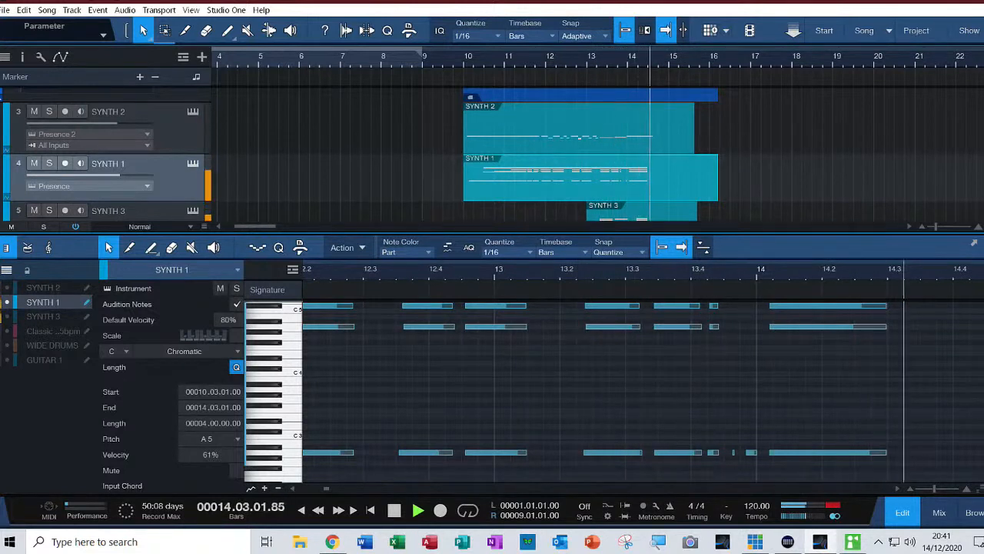
key(space)
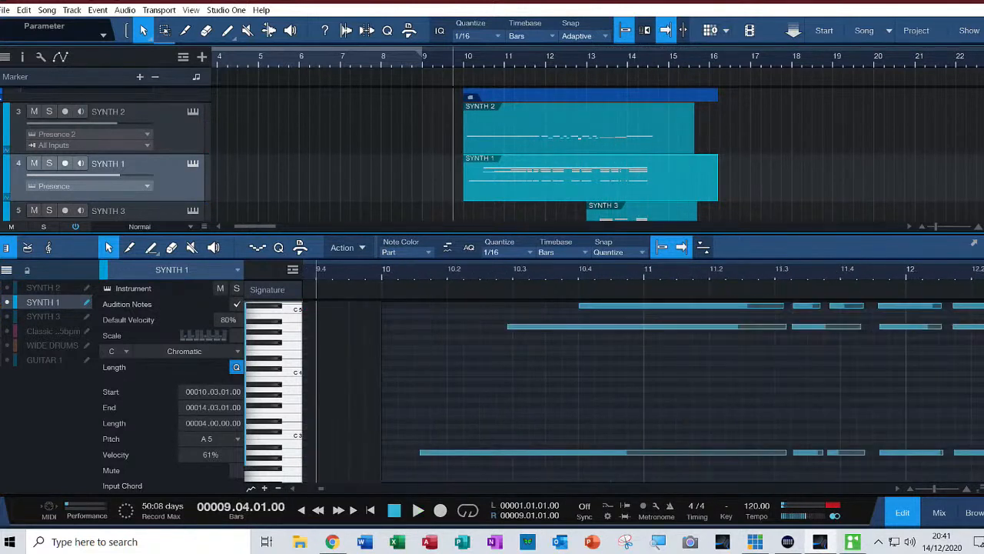
key(space)
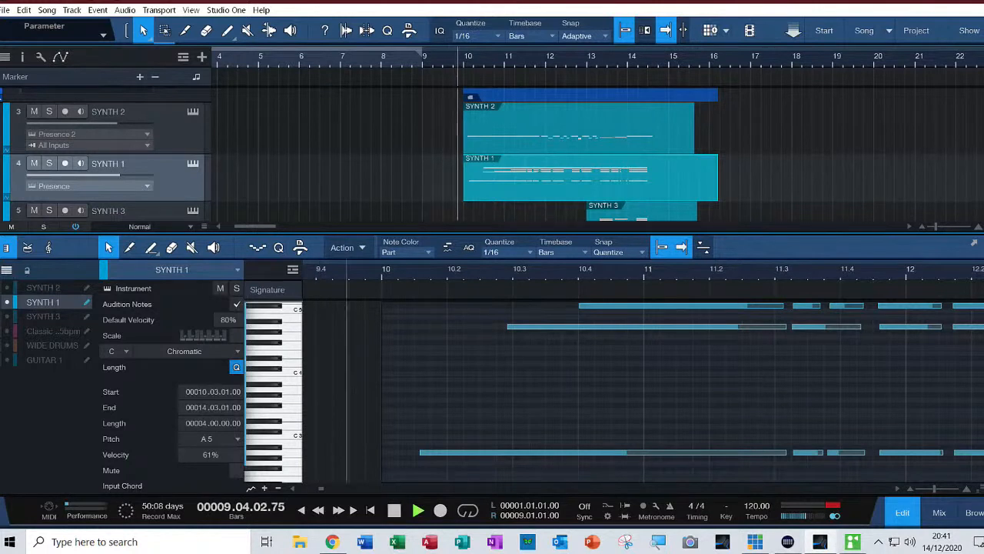
key(space)
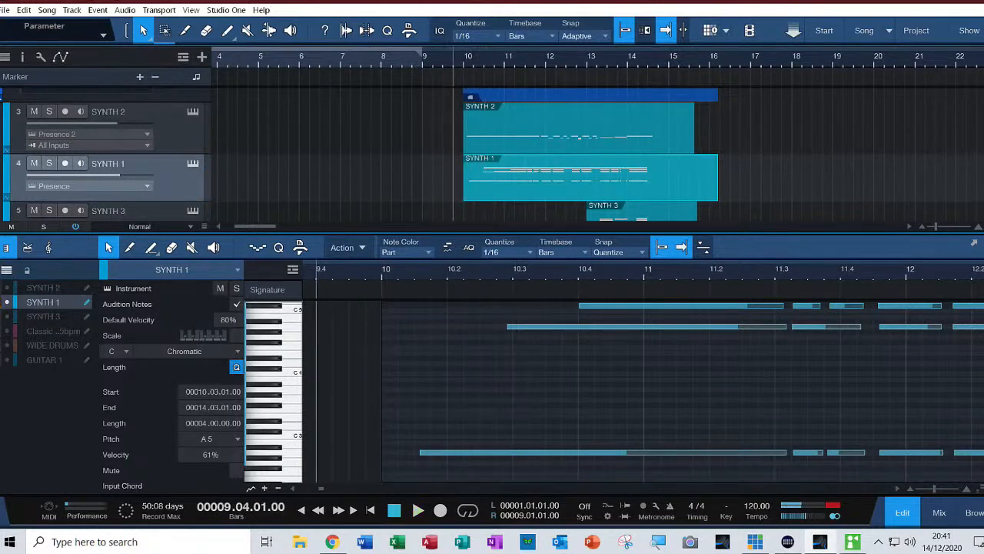
Trim the starts of SYNTH 1's first A2 and A4 notes to 10.03.01 and play from 9.04.01
drag(420, 452, 512, 452)
drag(507, 326, 512, 326)
key(space)
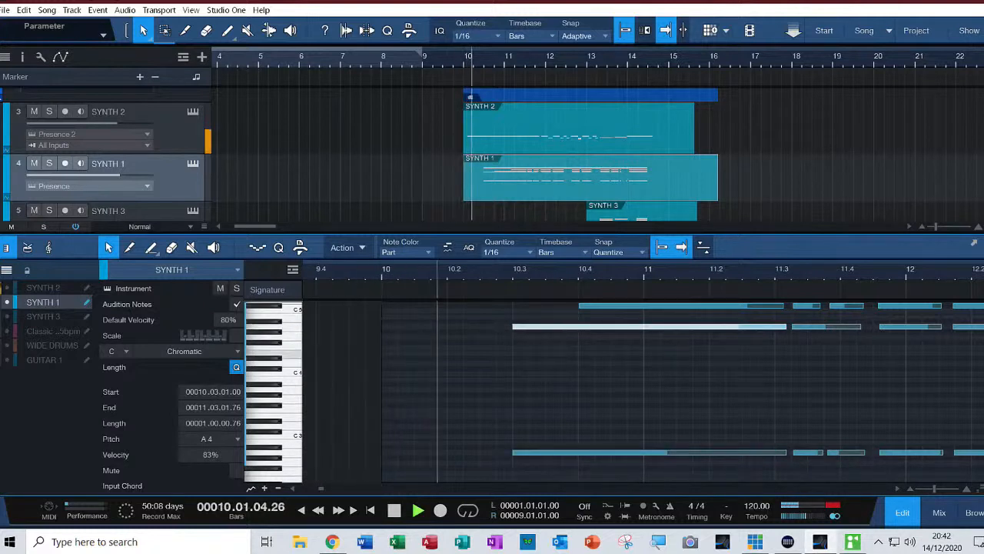
key(space)
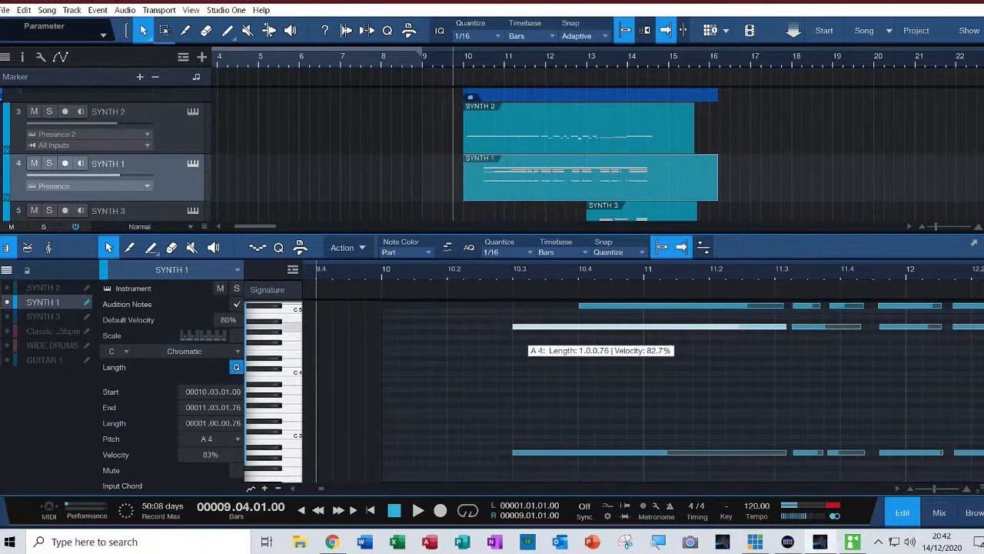
Set the starts of SYNTH 1's first A4, A2 and C#5 notes to 10.02.01 and play from 9.04.01
drag(512, 326, 447, 326)
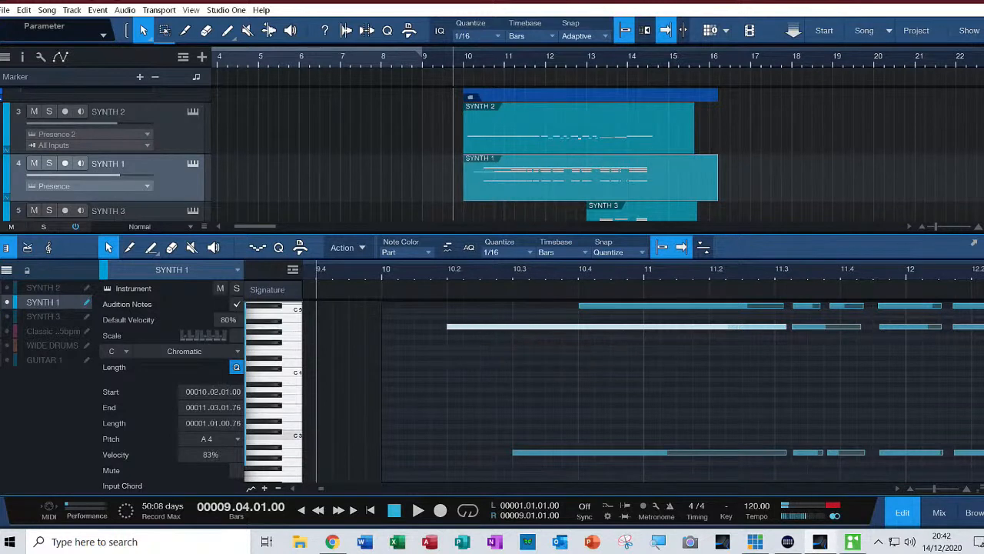
drag(513, 452, 448, 452)
key(space)
key(space)
drag(581, 306, 448, 306)
Extend the starts of SYNTH 1's first E5 note and long A5 note back to 10.02.01 and play from 9.04.01
key(space)
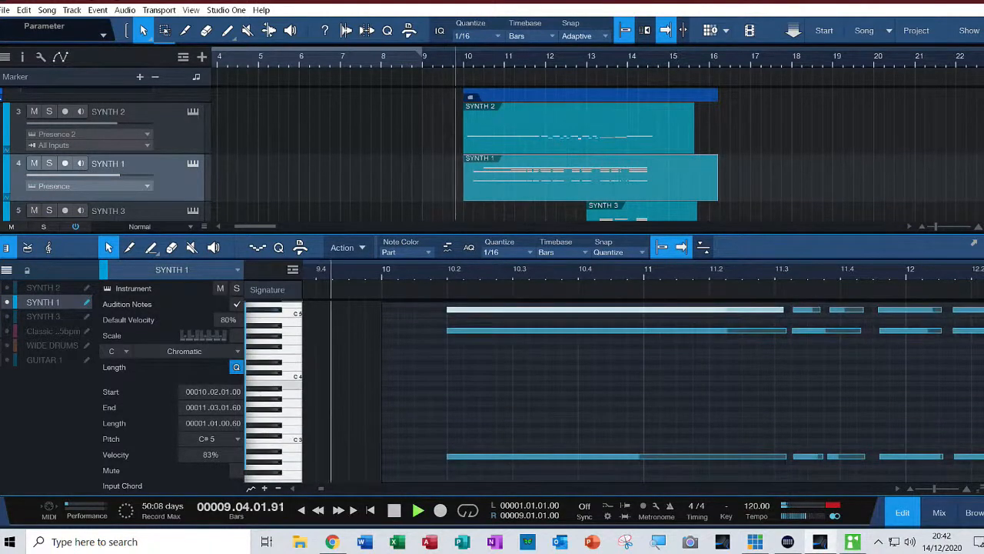
scroll(646, 384, up, 2)
key(space)
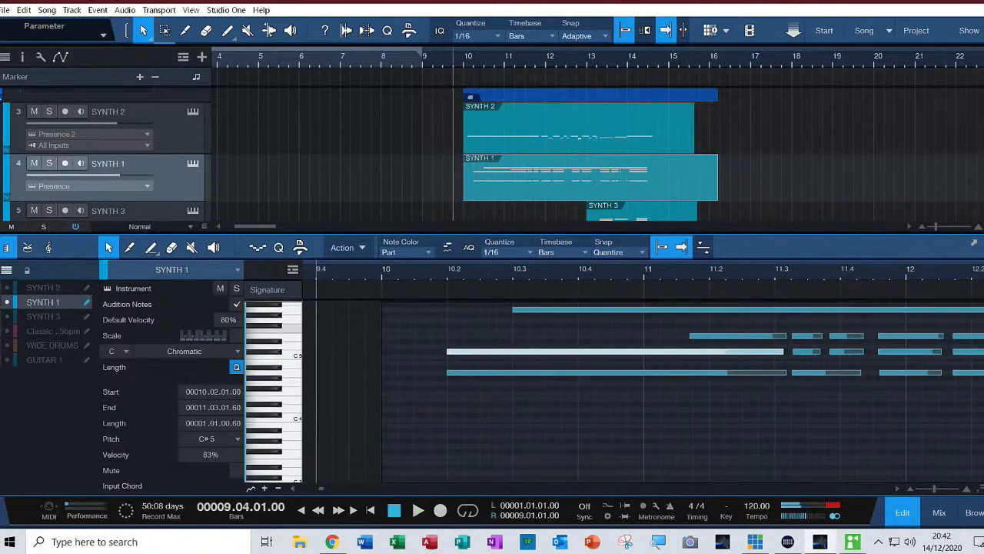
drag(690, 336, 448, 336)
drag(515, 310, 448, 310)
key(space)
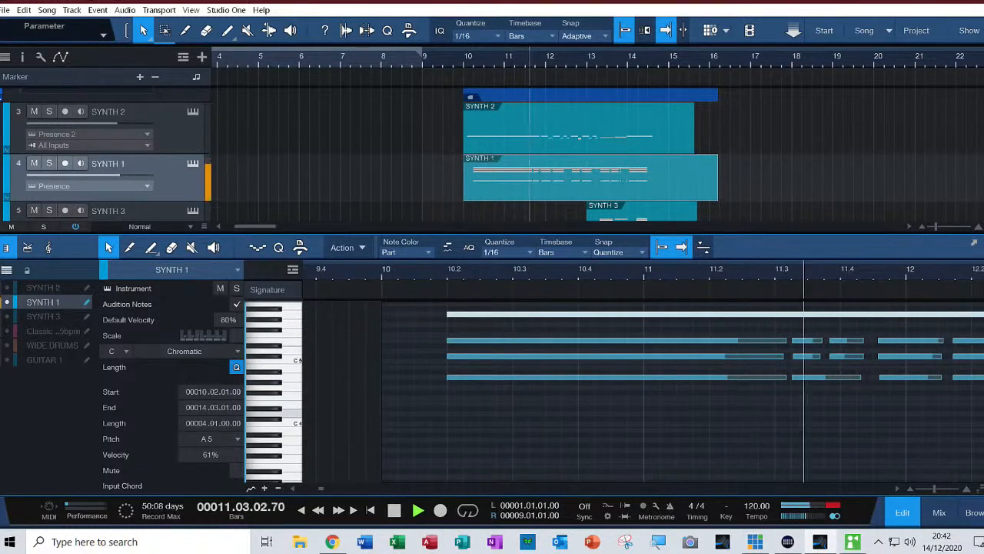
key(space)
key(space)
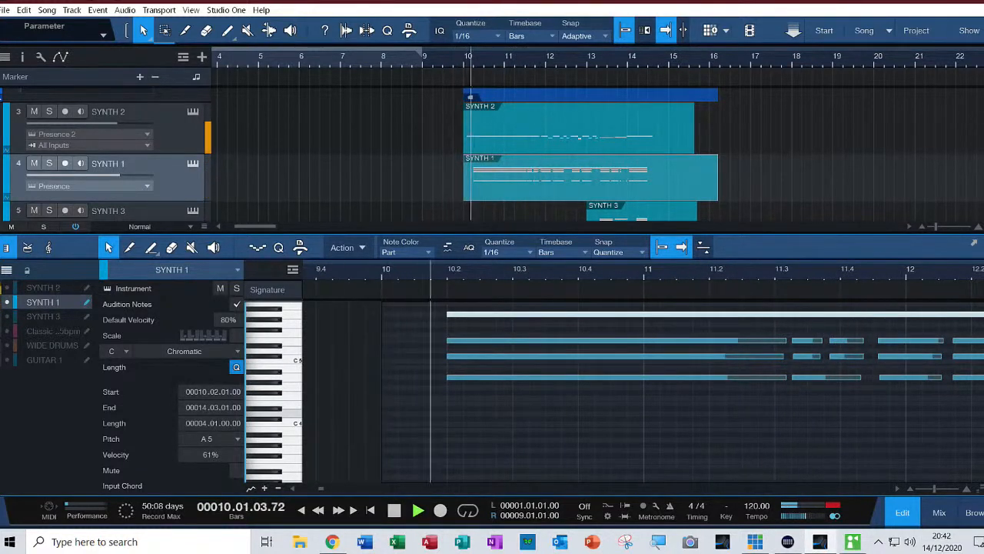
key(space)
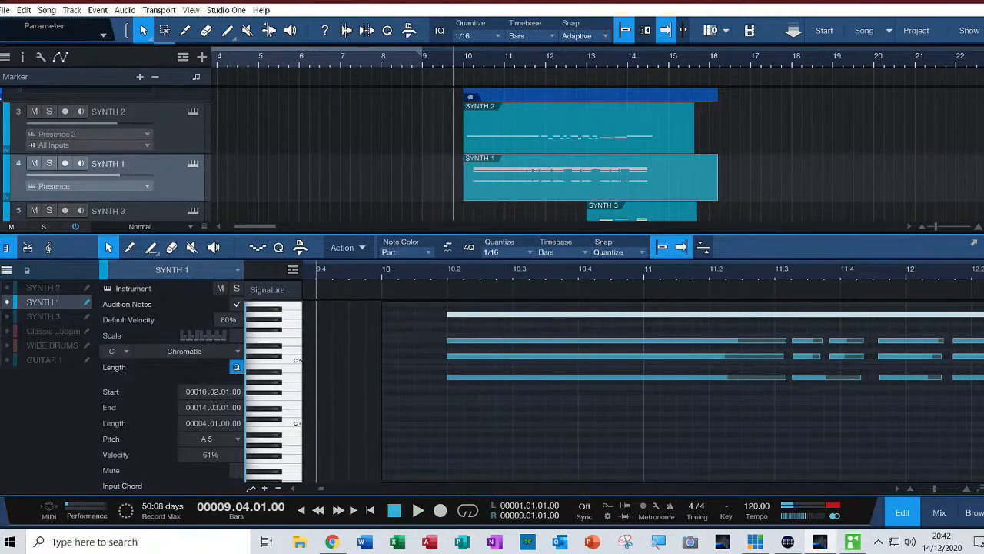
Set the starts of SYNTH 1's long A5 and first E5, C#5 and A4 notes to 10.02.04 and play from 9.04.01
drag(447, 314, 496, 314)
drag(447, 341, 496, 356)
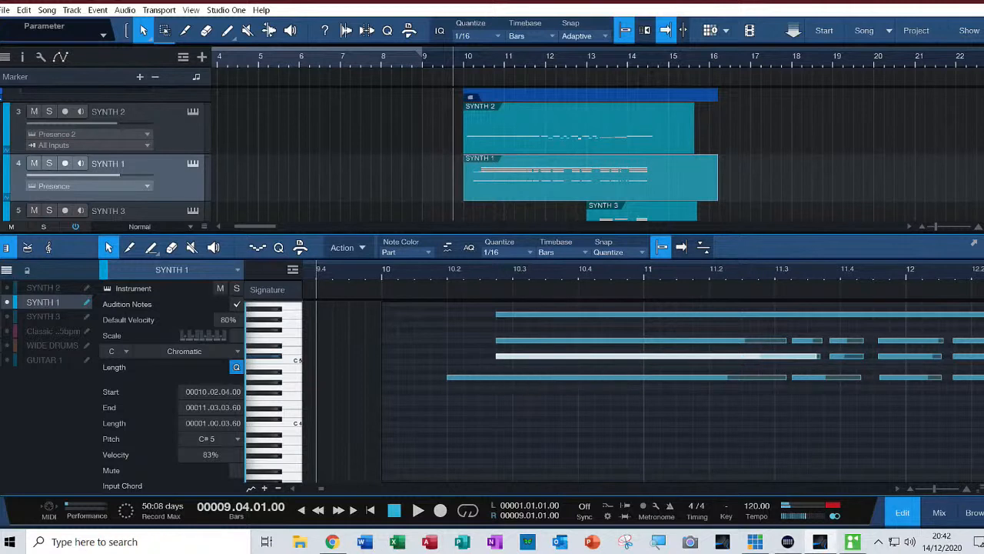
drag(448, 377, 496, 377)
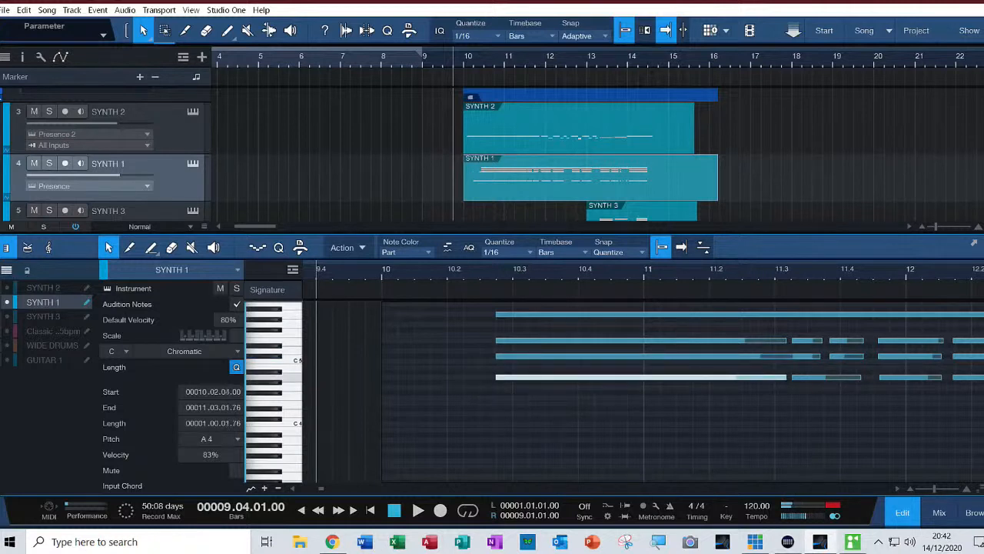
key(space)
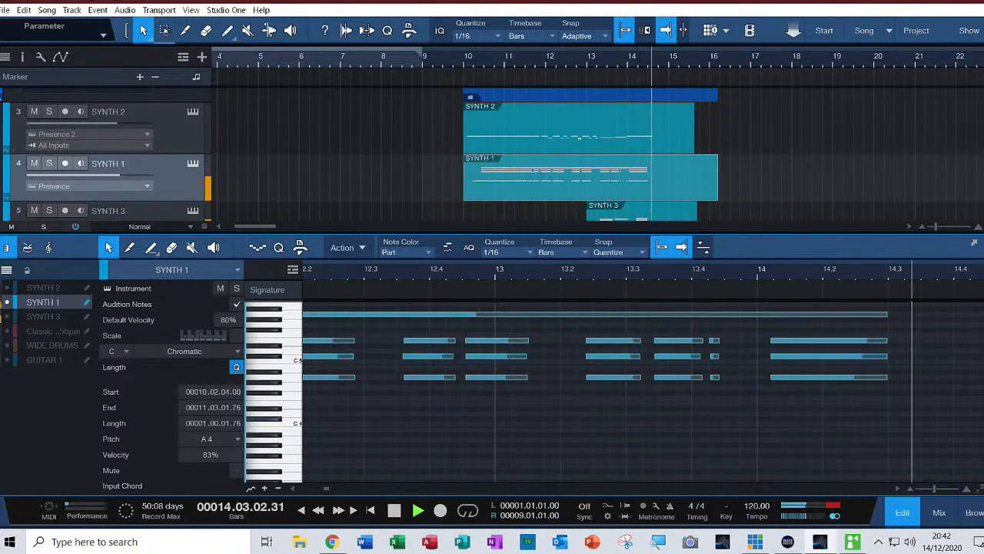
key(space)
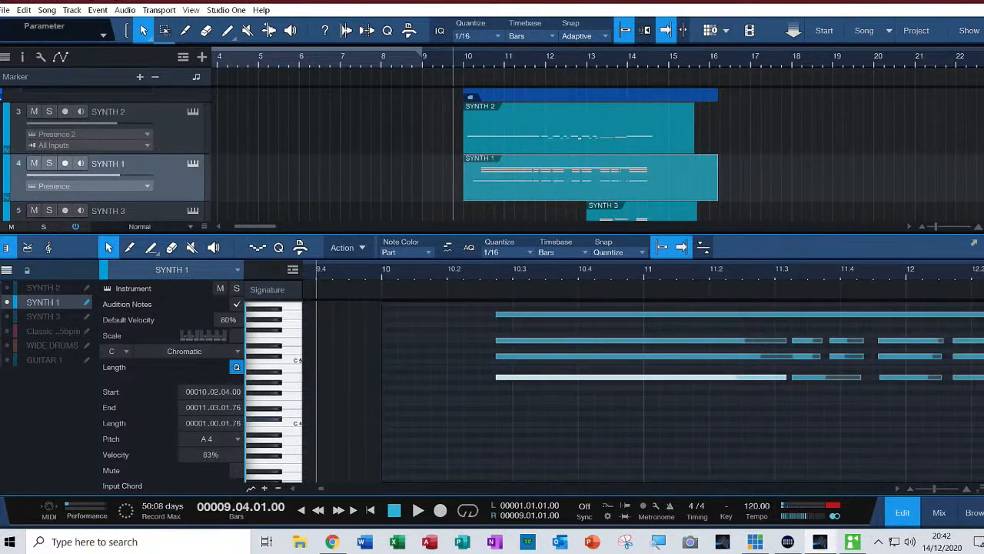
key(space)
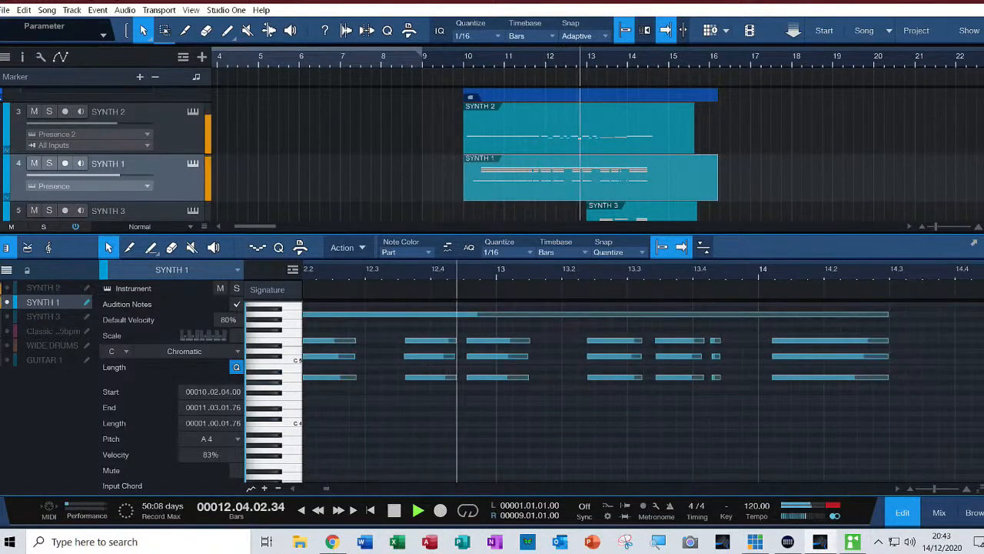
key(space)
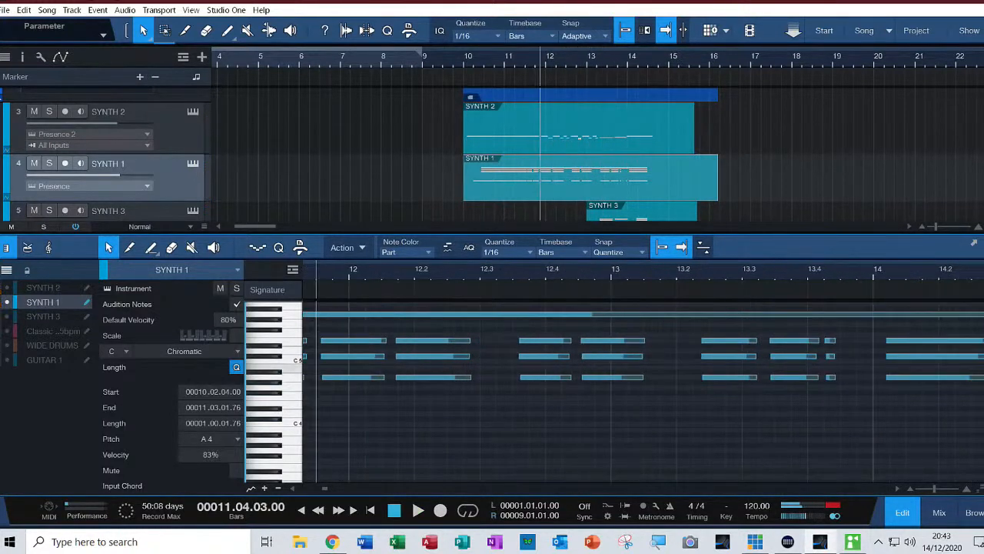
Place the playback cursor at 13.02.02 and play SYNTH 1's chords from there
click(692, 271)
key(space)
key(space)
key(space)
key(space)
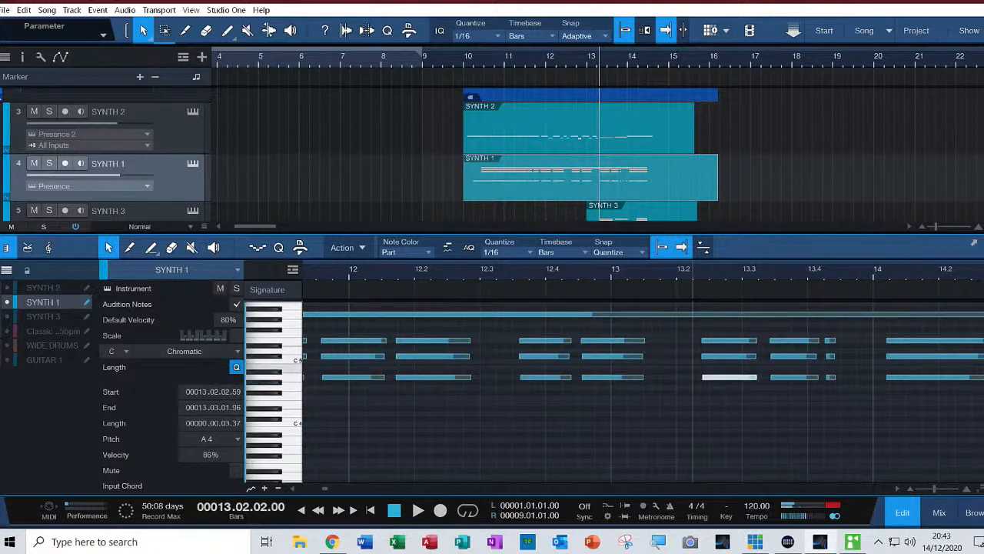
Lower the A4, C#5 and E5 notes of the chord after 13.02.02 to E4, A4 and C#5, and play it
drag(721, 377, 721, 402)
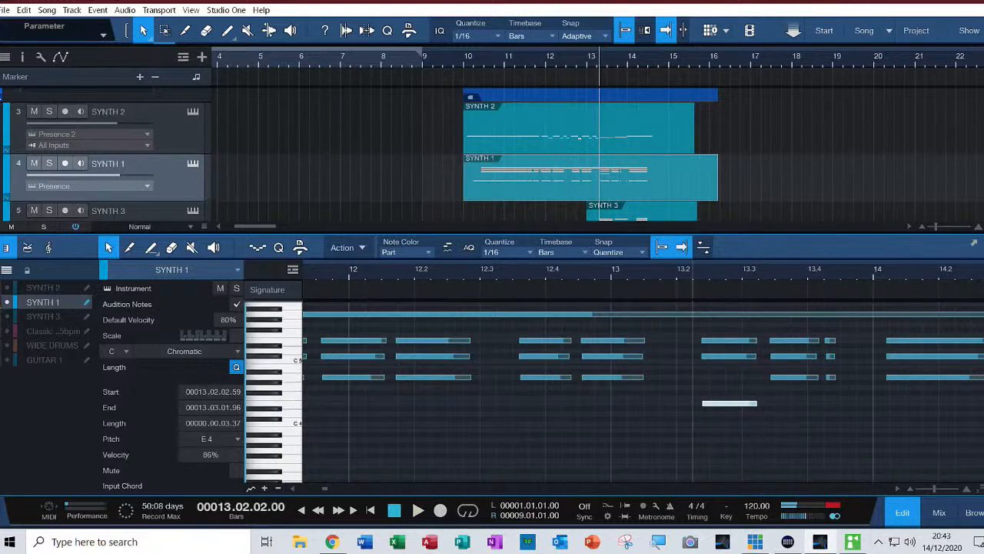
drag(720, 356, 721, 400)
drag(720, 340, 721, 356)
key(space)
key(space)
key(space)
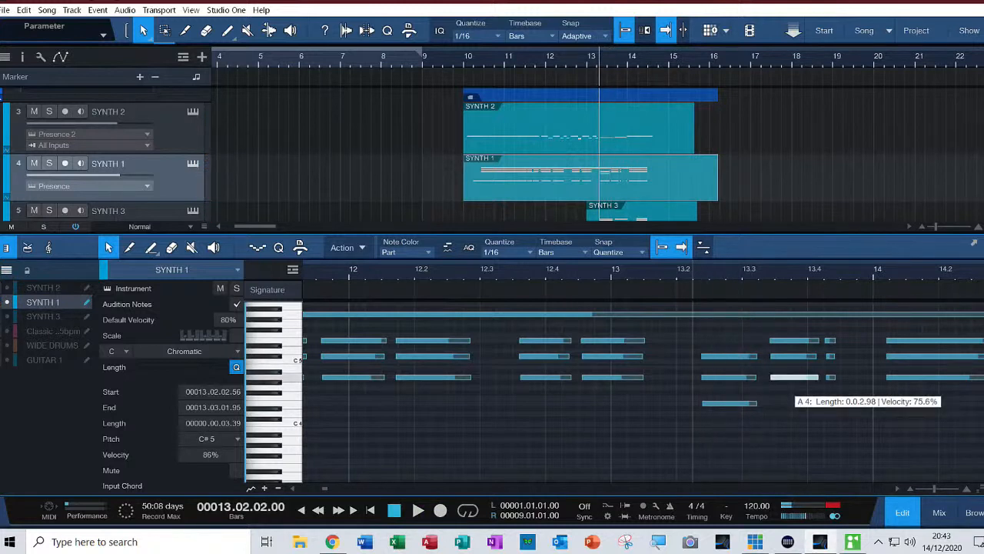
Play from 13.02.02, audition the following chord's A4 note, and raise the E4 note after 13.02.02 to F4
click(794, 377)
key(space)
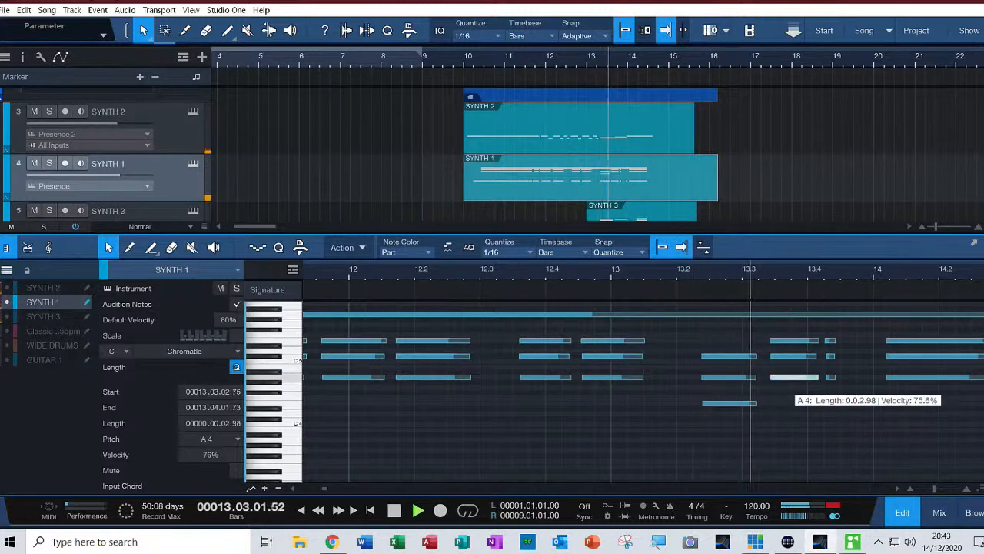
key(space)
drag(792, 377, 791, 378)
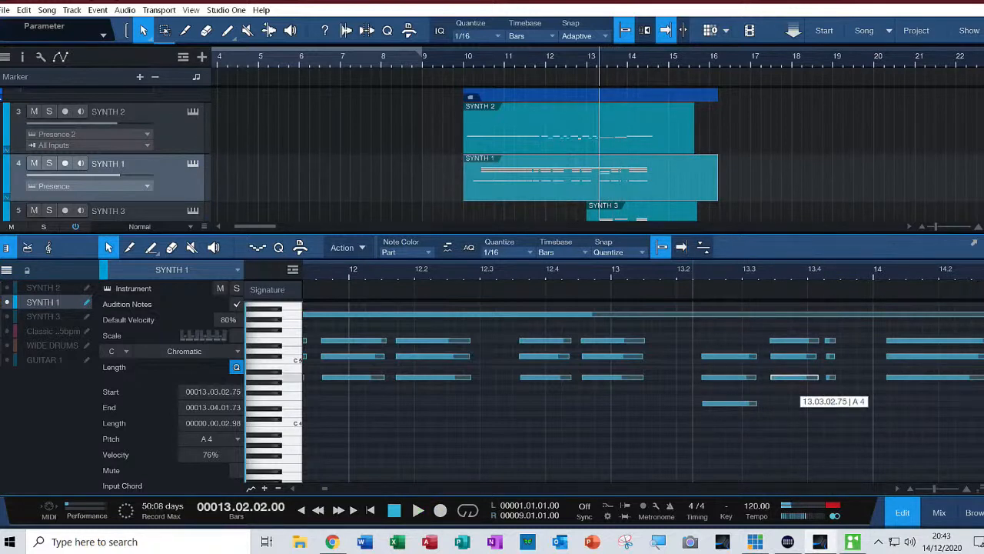
click(731, 403)
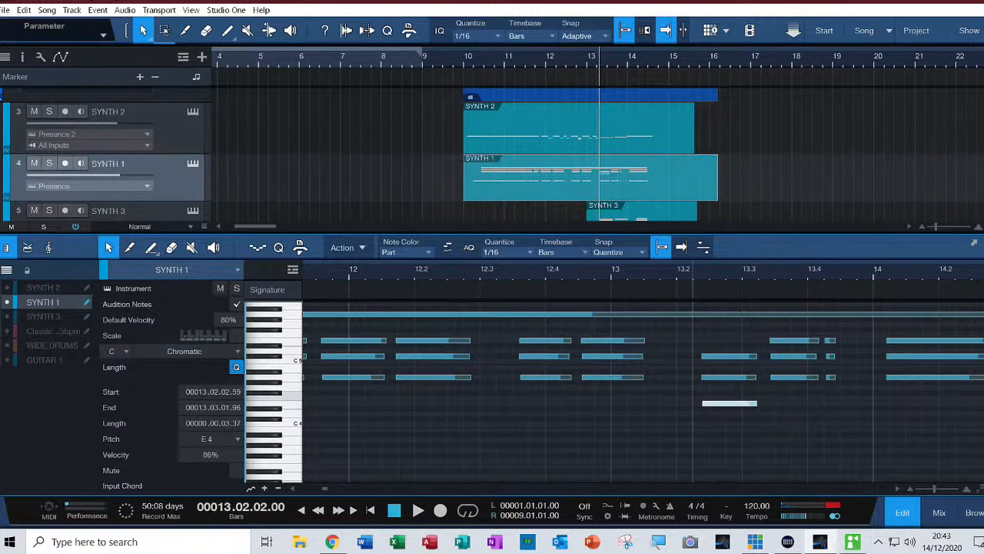
click(738, 395)
drag(729, 402, 729, 397)
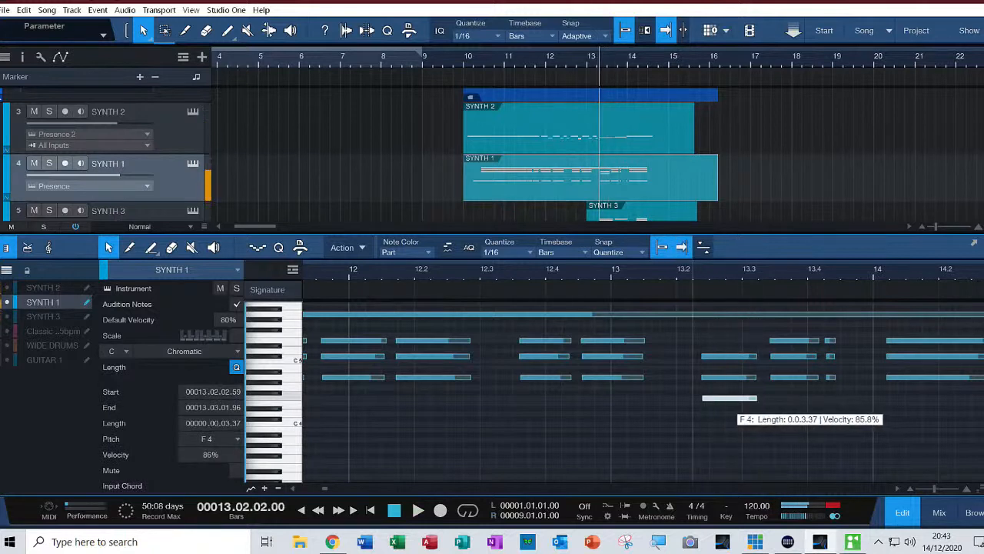
drag(729, 398, 731, 378)
key(Delete)
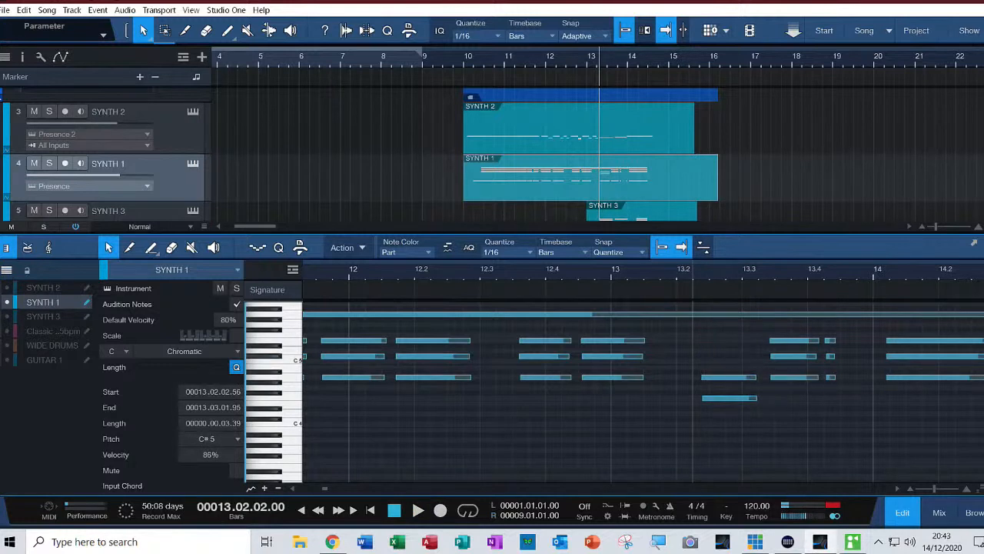
click(24, 10)
click(54, 23)
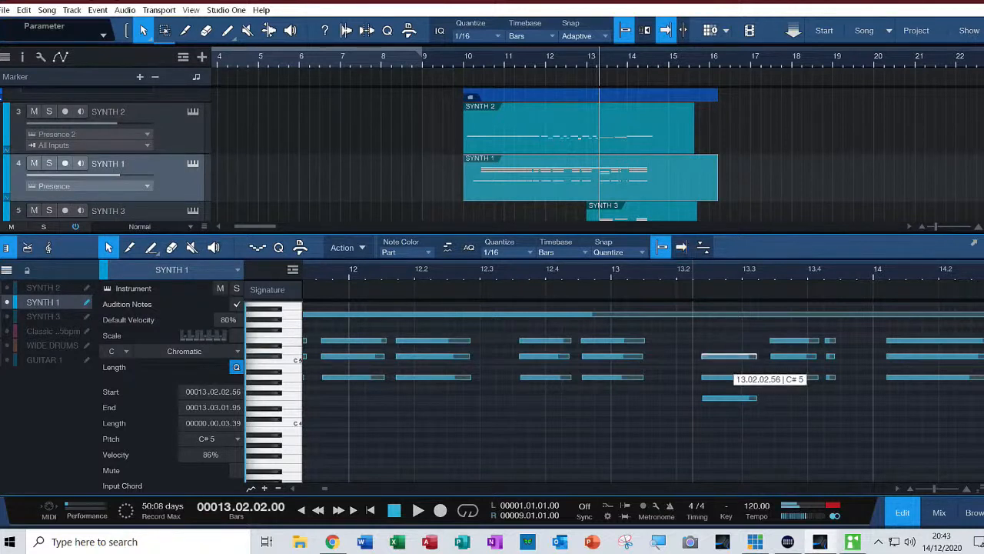
Lower the C#5 note of the chord after 13.02.02 to C5 and play from 13.02.02
drag(729, 357, 727, 361)
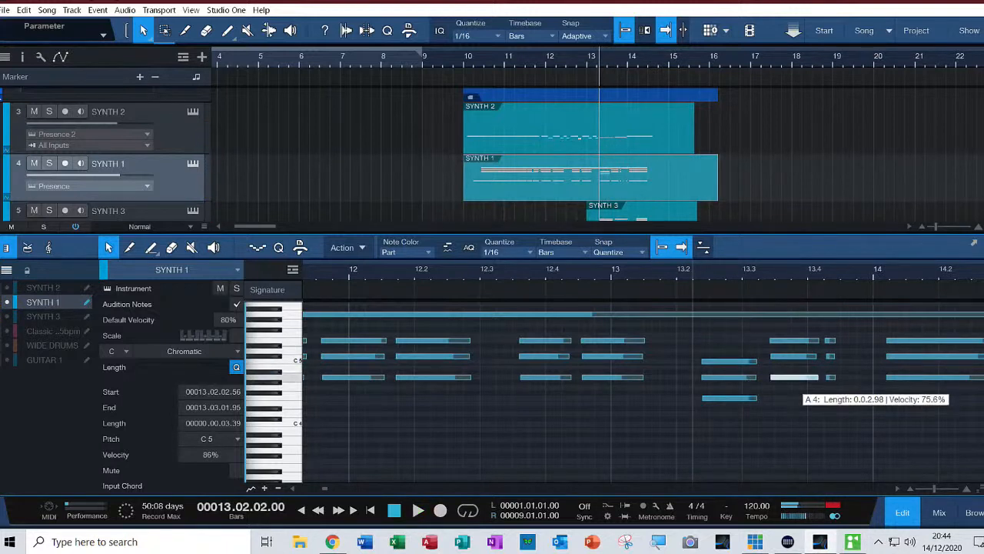
key(space)
key(space)
key(space)
key(space)
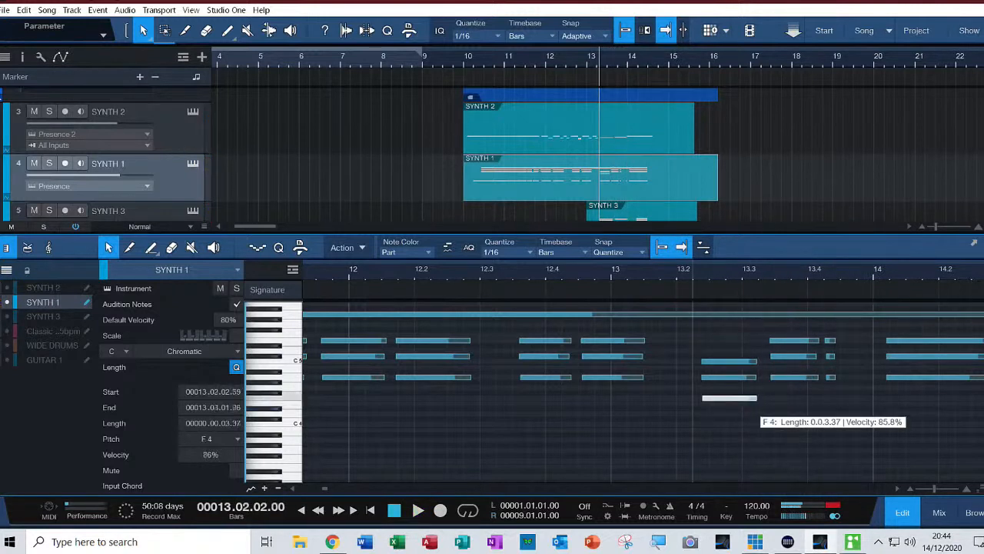
Lower the A4 note at 13.03.02 to G4 and play from 13.02.02
drag(780, 378, 783, 387)
key(space)
key(space)
key(Delete)
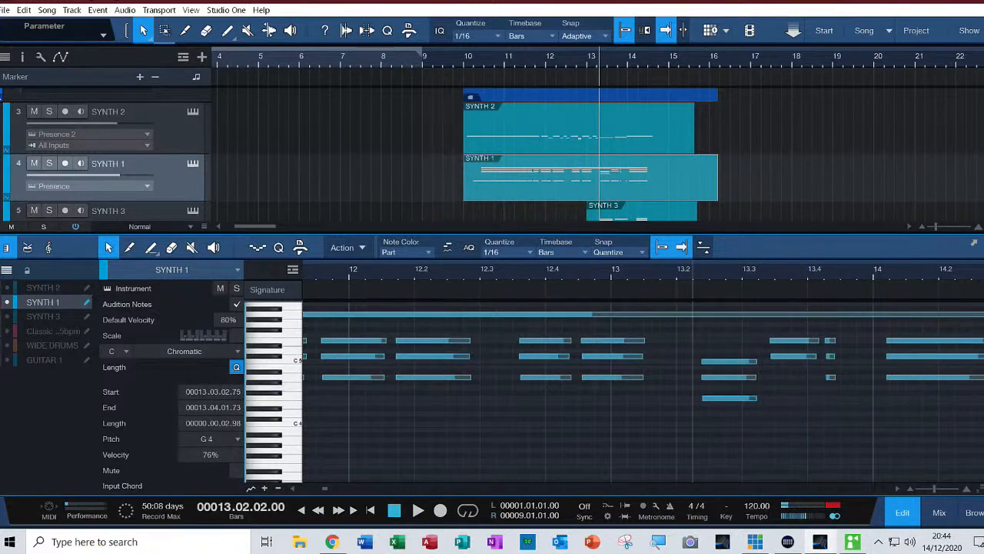
click(24, 10)
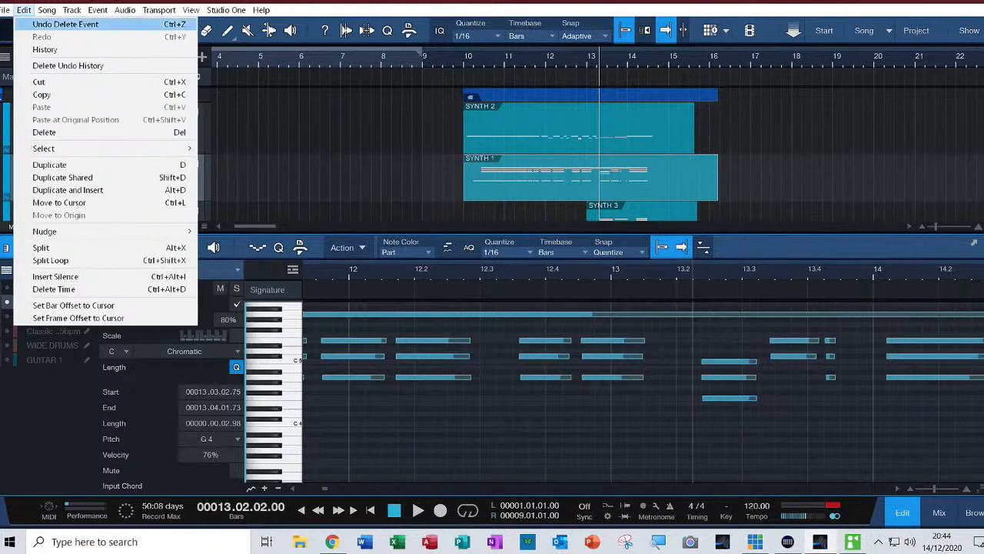
click(66, 24)
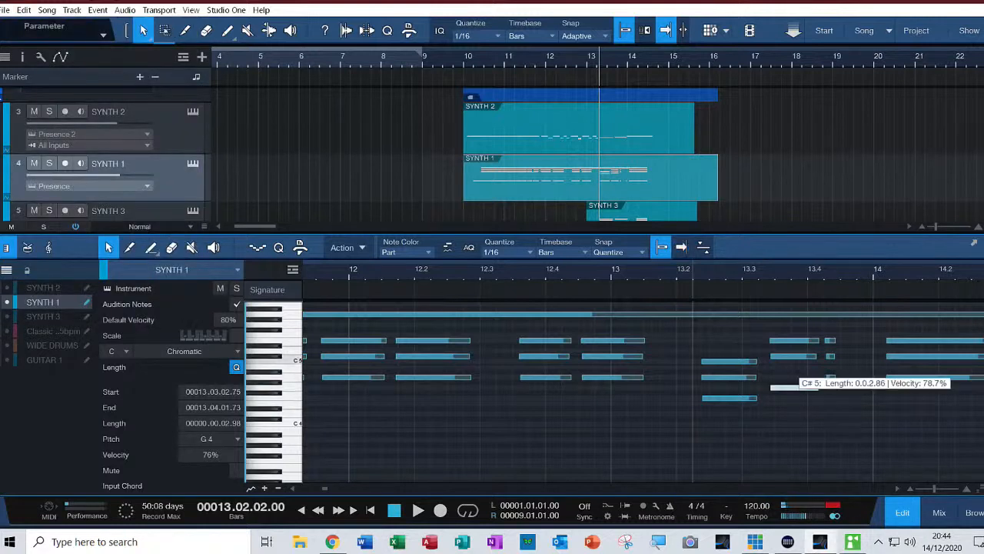
Move the C#5 and E5 notes above the G4 note to B4 and D5, starting at 13.03.03, and play from 13.02.02
key(space)
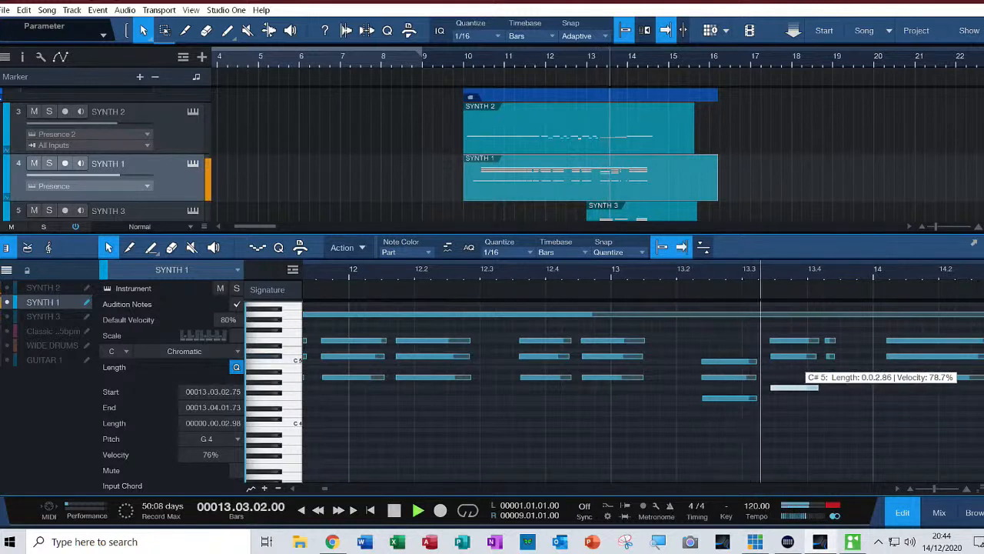
key(space)
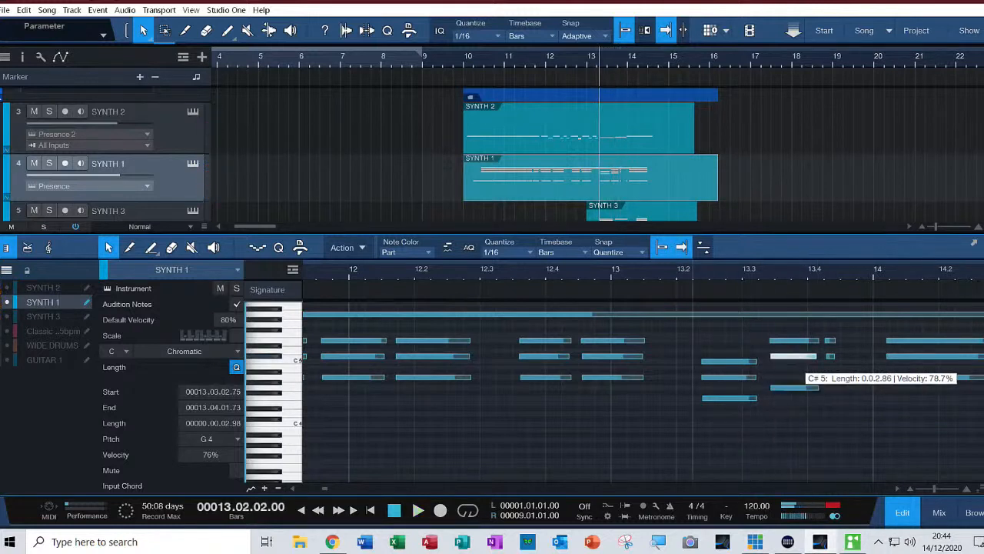
click(805, 356)
click(800, 387)
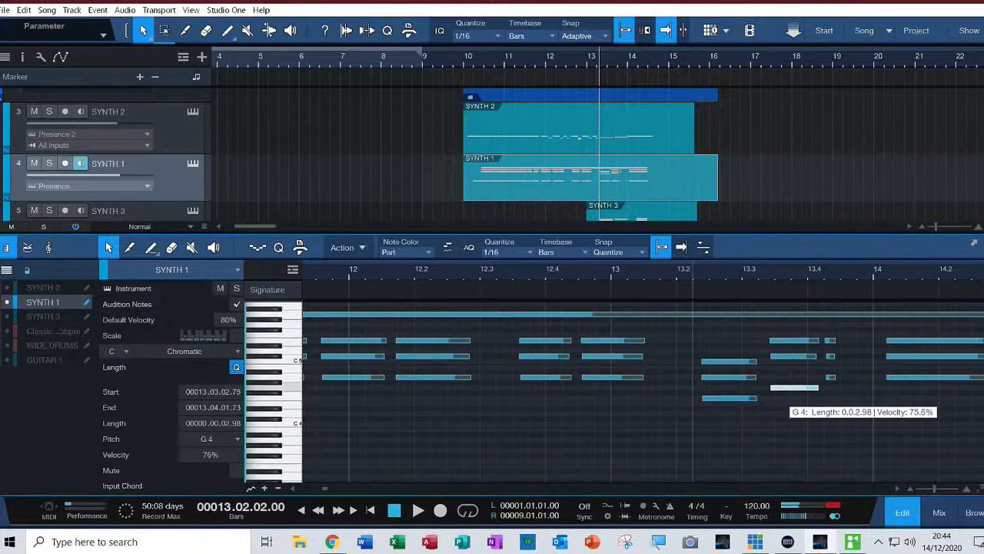
drag(796, 357, 797, 367)
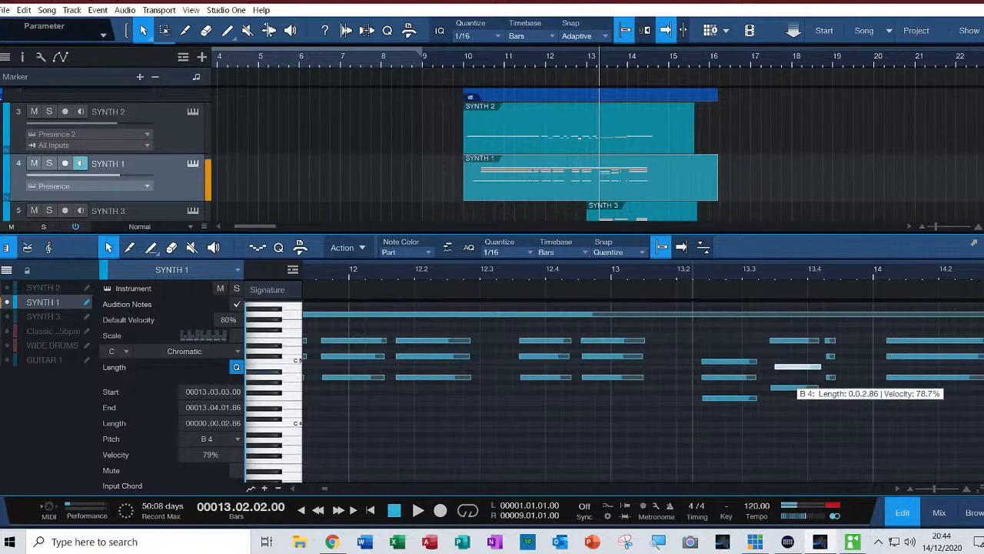
mouse_move(796, 367)
mouse_down()
mouse_move(796, 341)
mouse_move(796, 351)
mouse_up()
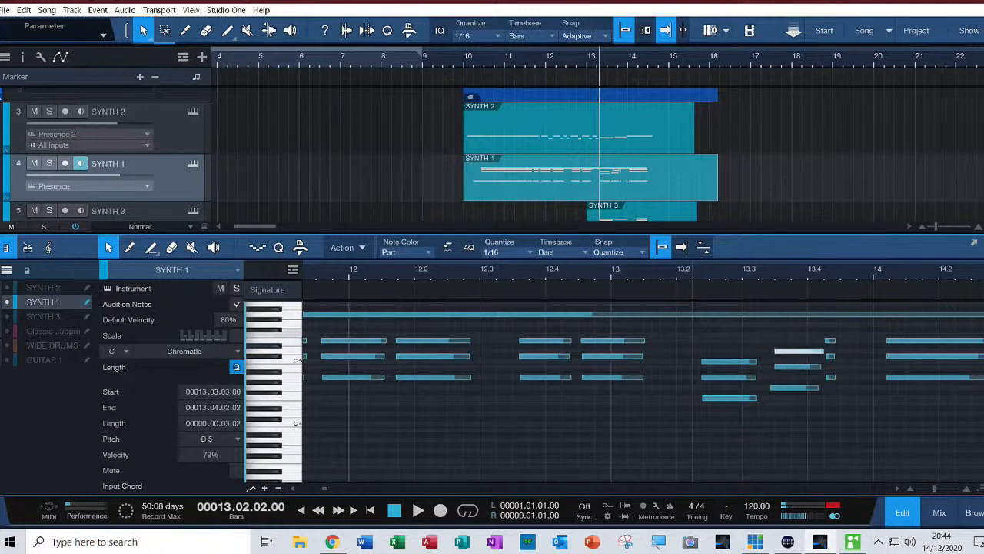
key(space)
key(space)
key(space)
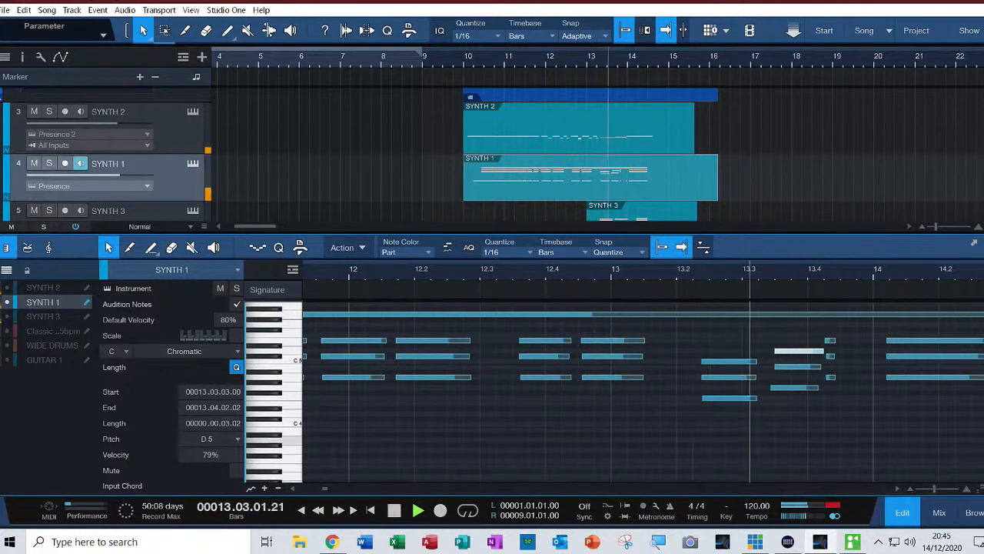
key(space)
Delete the short E5, C#5 and A4 notes around 13.04.02 and play from 13.02.02
click(829, 340)
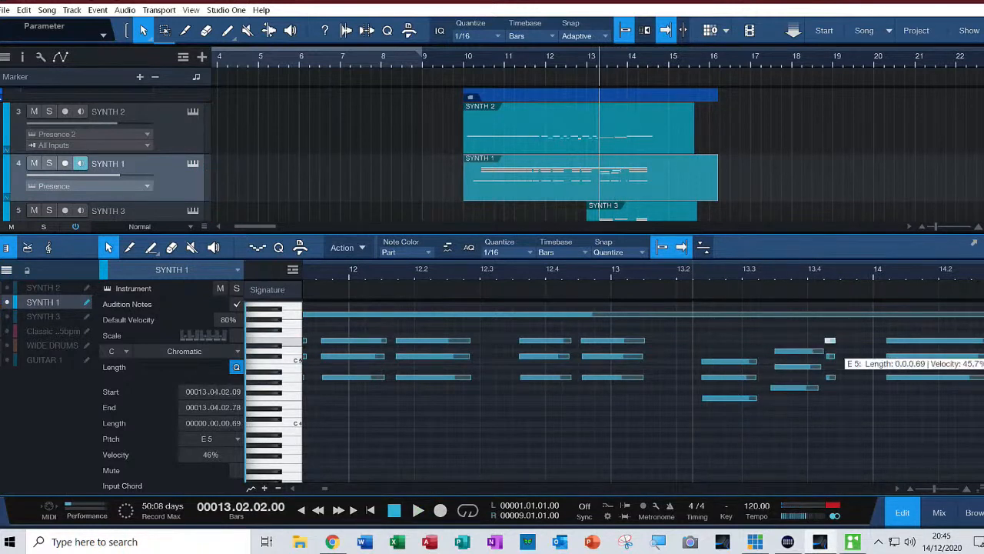
key(Delete)
click(830, 356)
key(Delete)
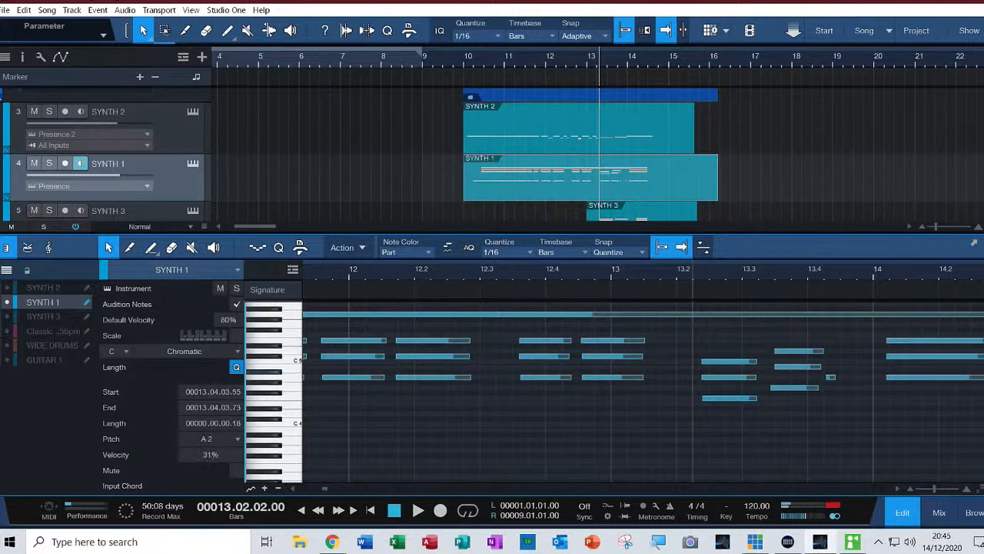
click(830, 377)
key(Delete)
key(space)
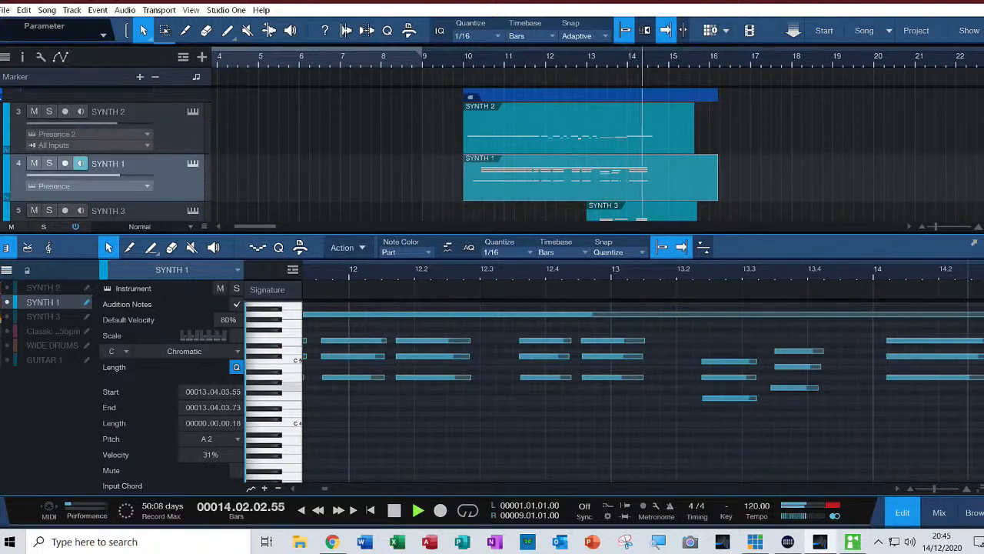
key(space)
key(space)
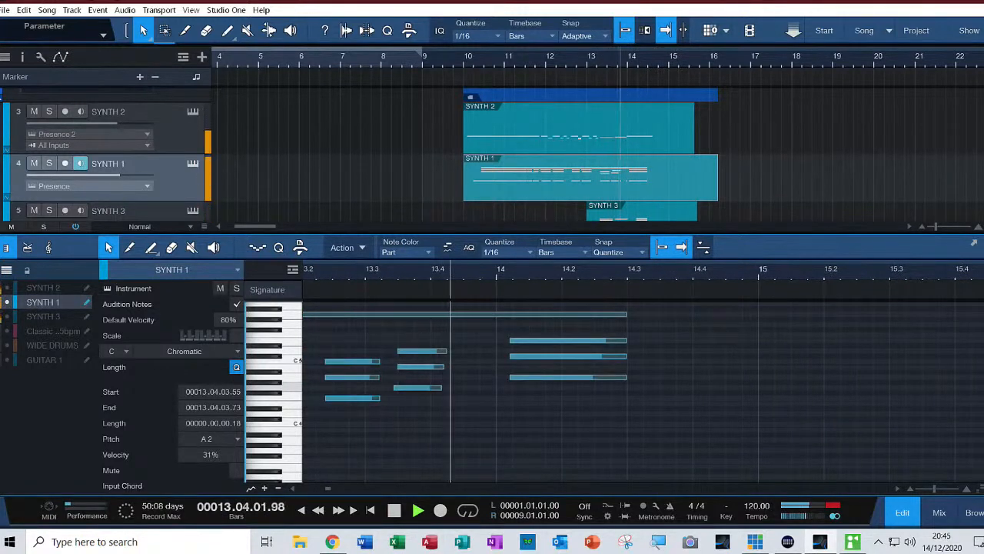
key(space)
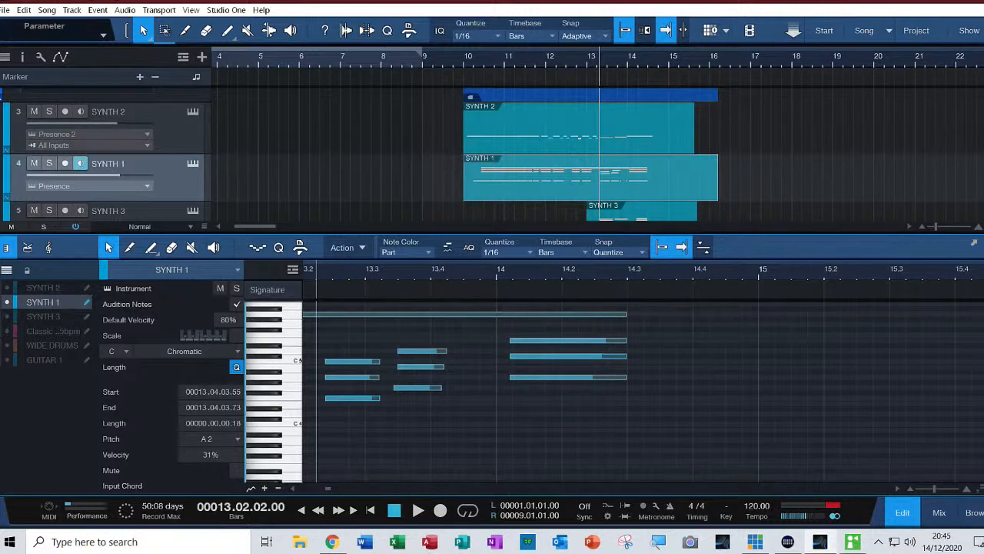
Play the SYNTH 1 chords twice from 13.02.02 to check the pitch and note corrections
key(space)
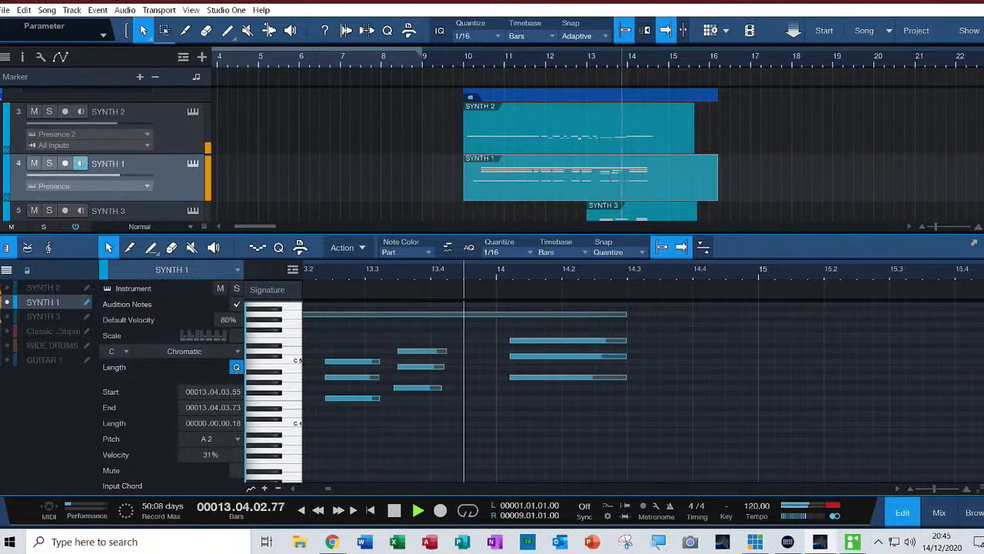
key(space)
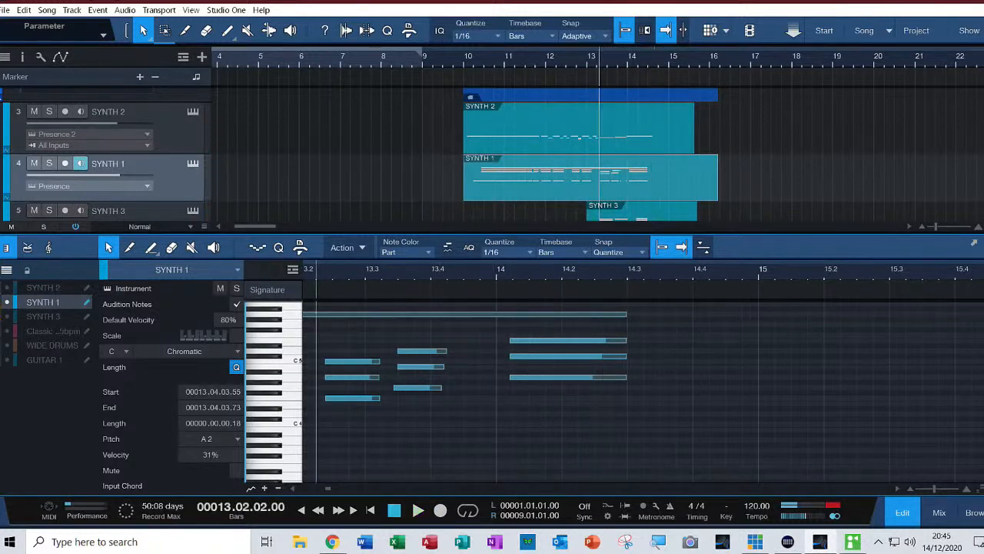
key(space)
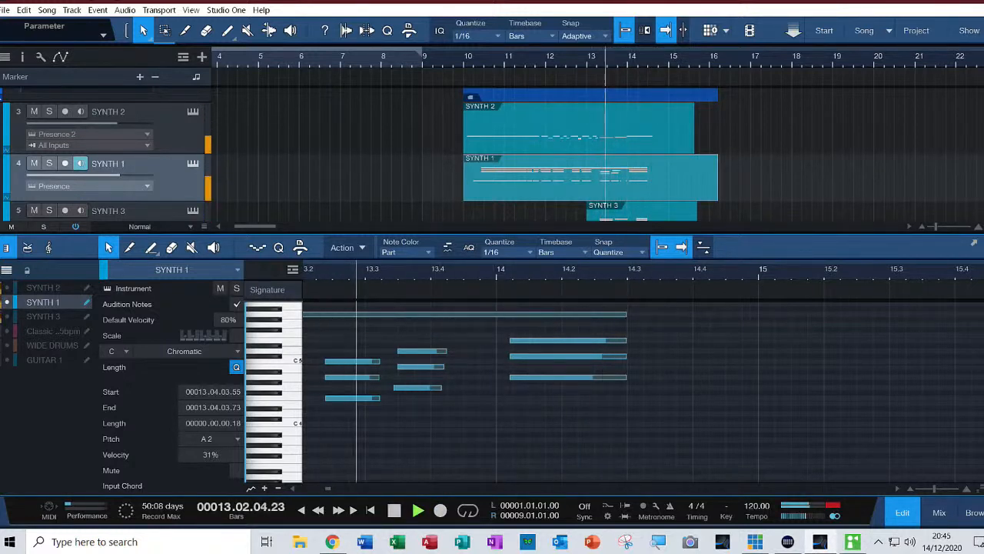
key(space)
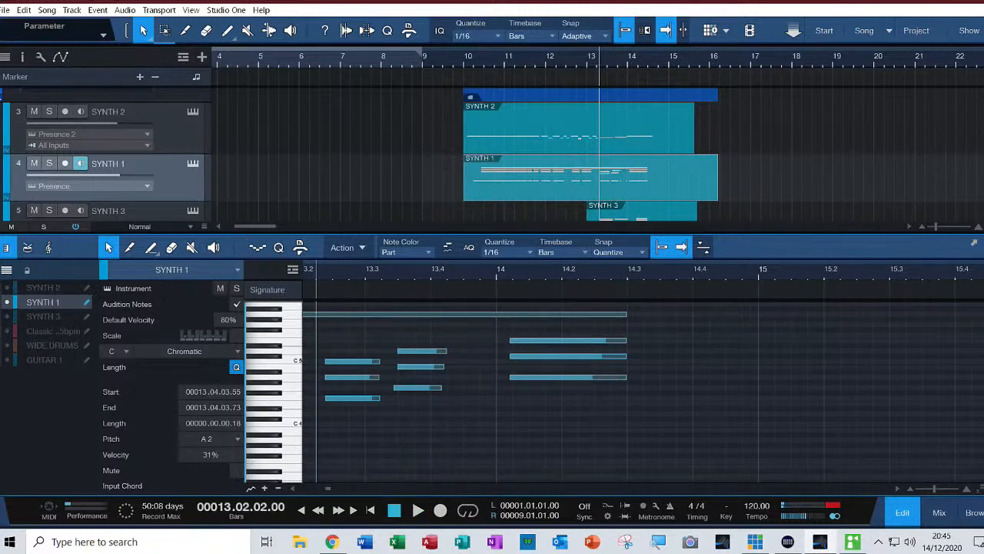
Close the note editor and play the layered synth parts in the arrangement from 9.03.01, stopping after the last chords
key(F2)
click(442, 60)
key(space)
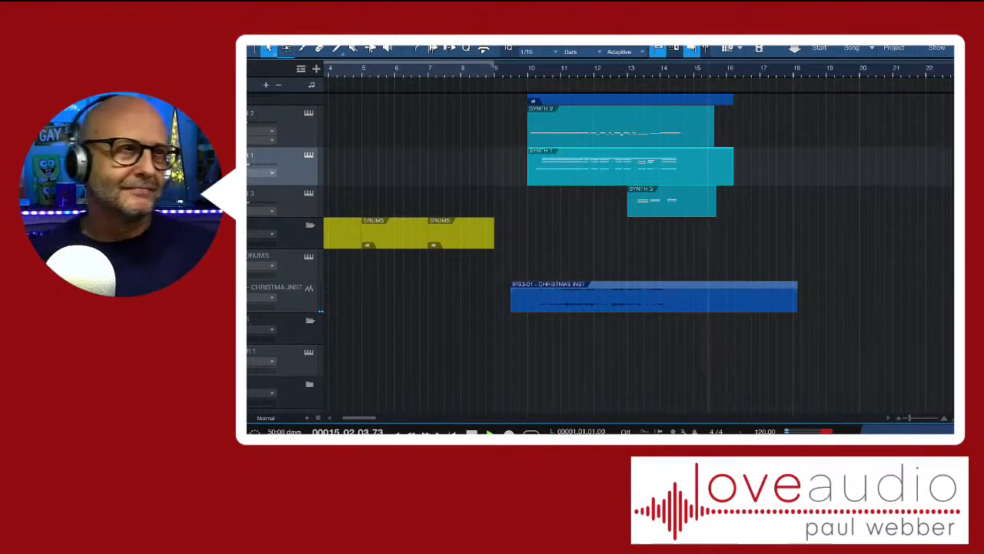
key(space)
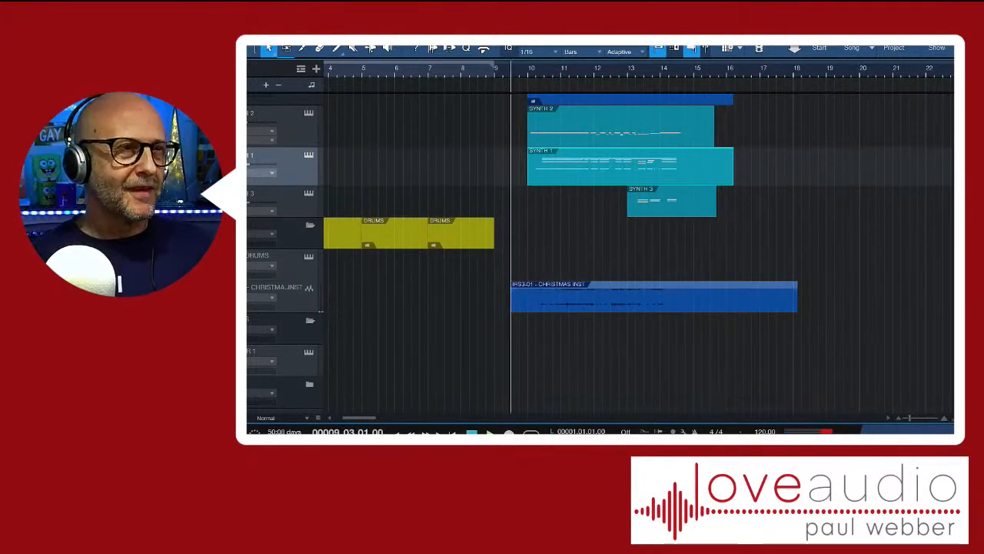